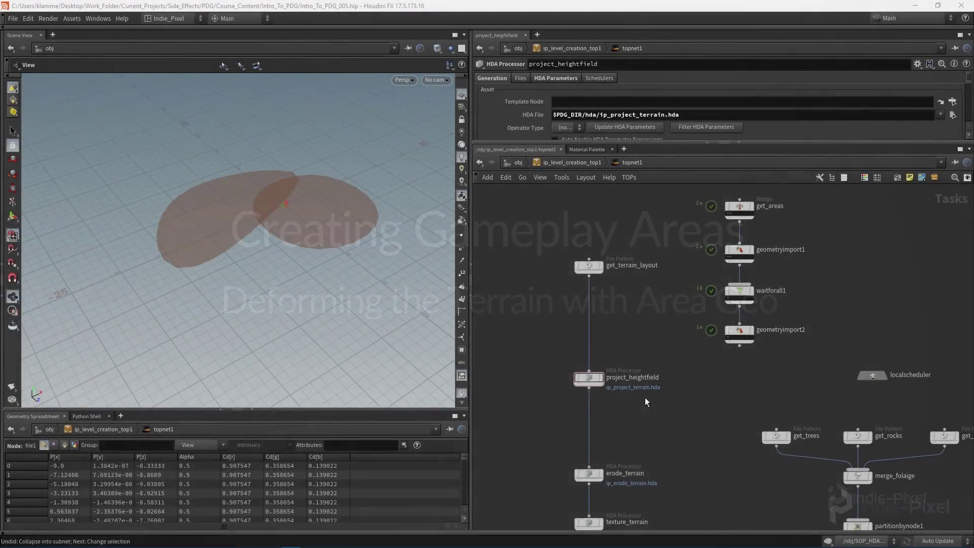
Step: Move the get_terrain_layout node down, closer to project_heightfield and level with the end of the area branch
scroll(666, 377, up, 2)
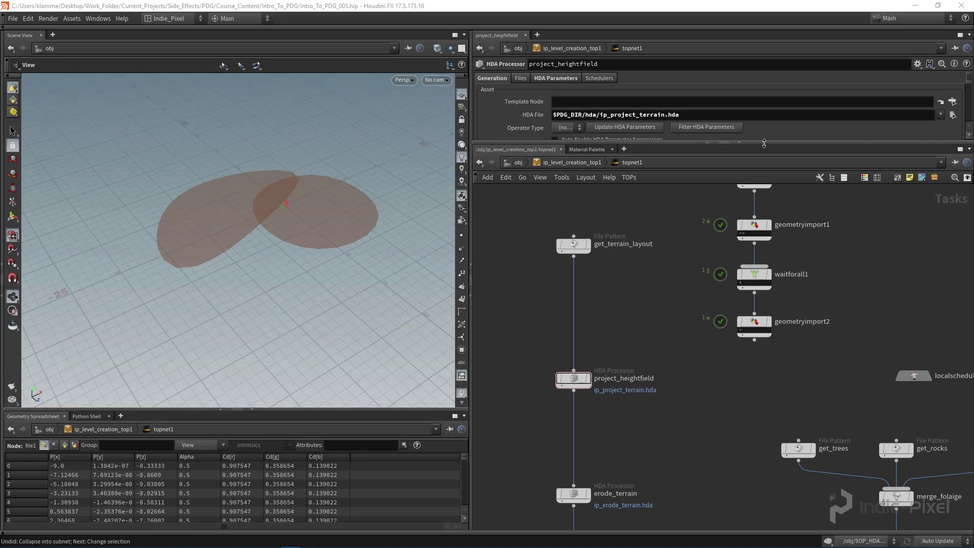
drag(764, 143, 763, 115)
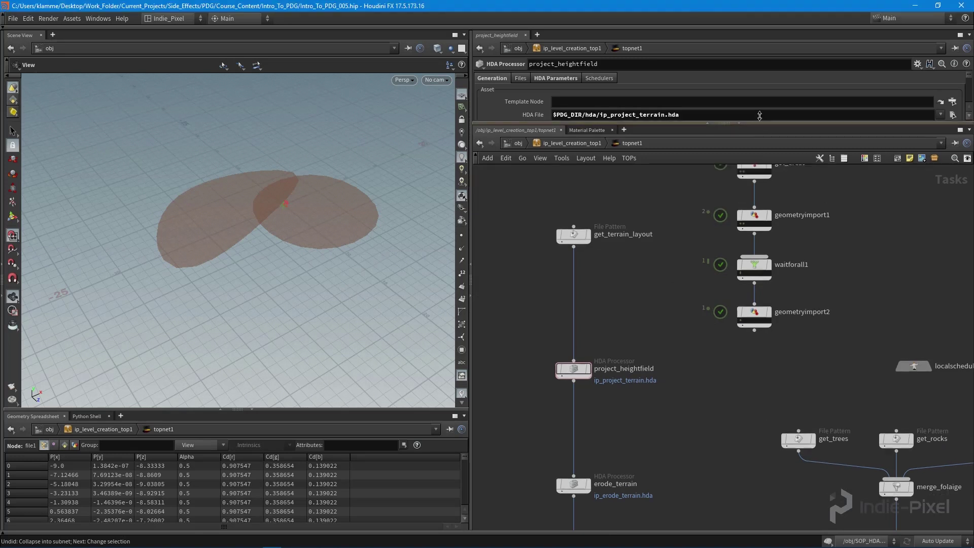
click(573, 375)
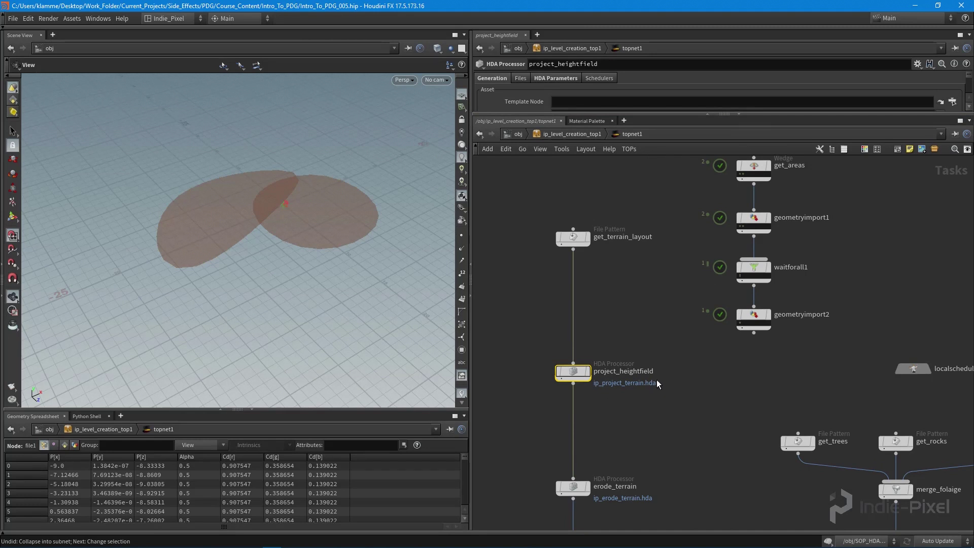
drag(580, 374, 581, 403)
middle_drag(694, 216, 683, 264)
click(732, 361)
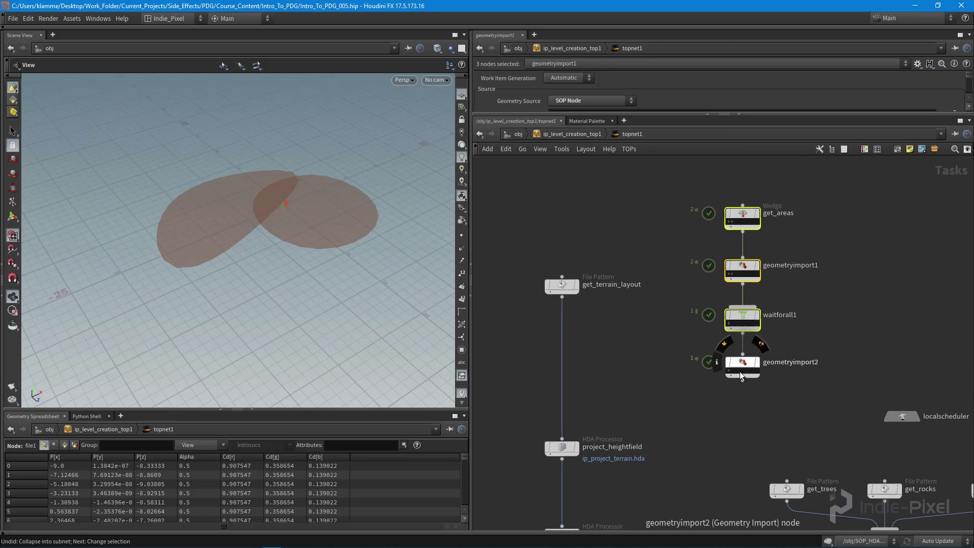
drag(564, 289, 569, 364)
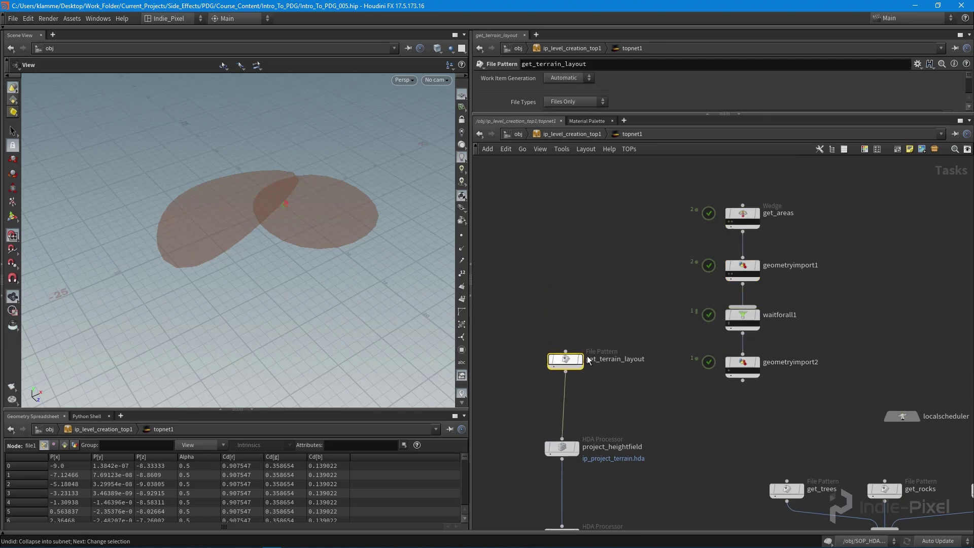
drag(658, 185, 803, 409)
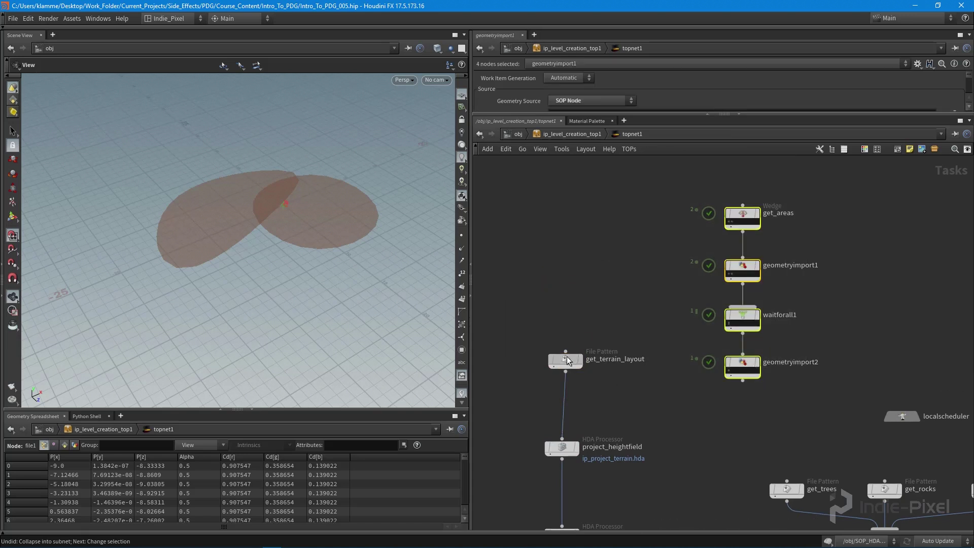
drag(567, 356, 560, 362)
middle_drag(604, 465, 601, 386)
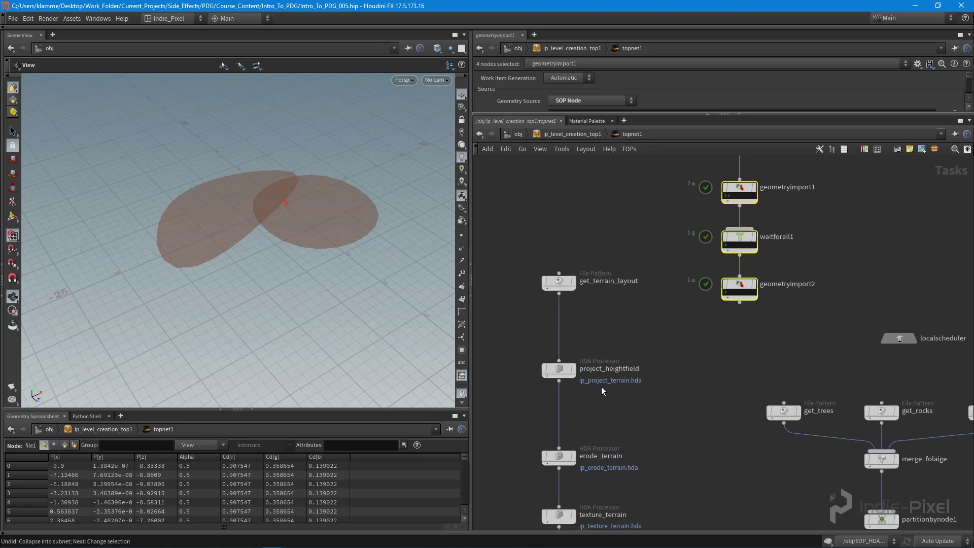
Step: Add a Partition by Index node between the get_terrain_layout and geometryimport2 branches
click(640, 320)
key(Tab)
text(part)
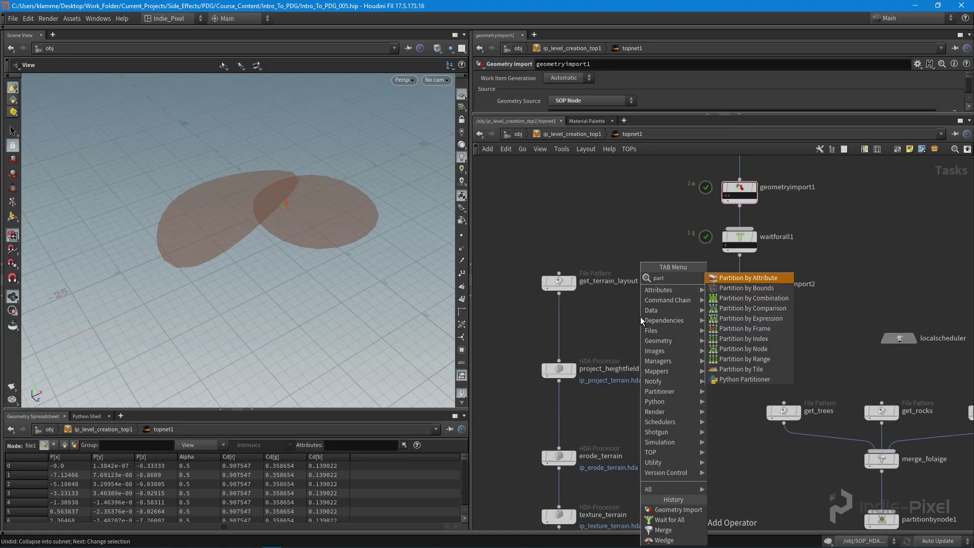
click(730, 339)
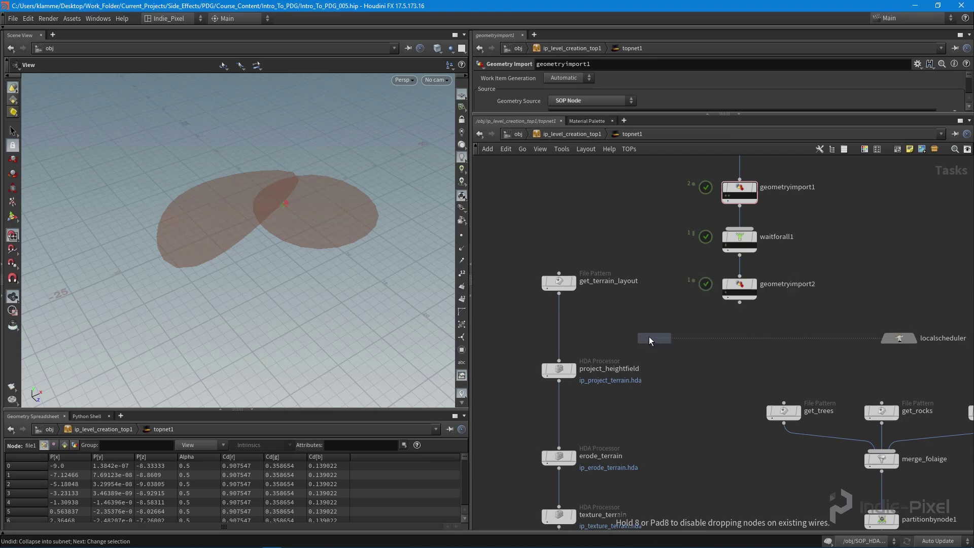
click(650, 337)
Step: Connect get_terrain_layout to the new partition node's first input and geometryimport2 to its second, and place the node between them
scroll(598, 312, up, 3)
click(529, 278)
click(682, 341)
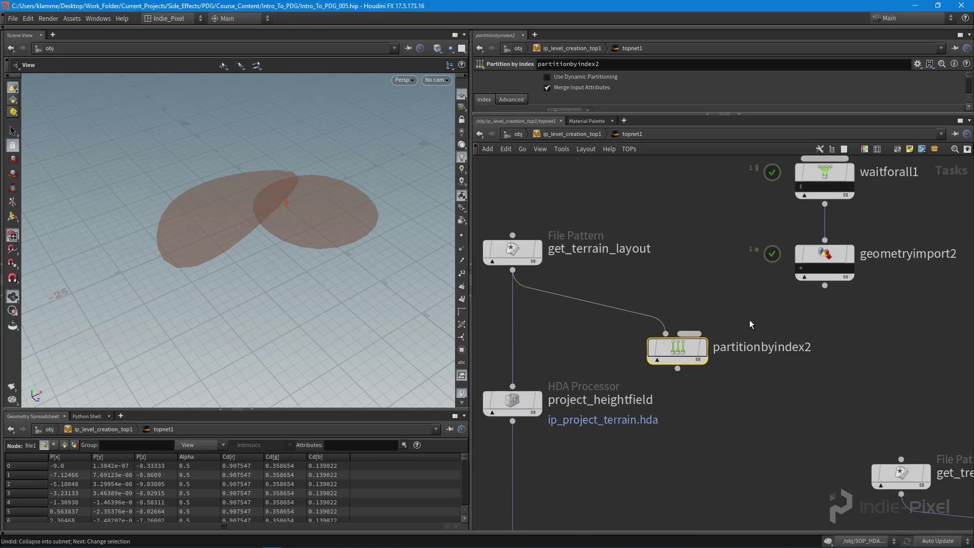
click(682, 341)
key(ctrl+z)
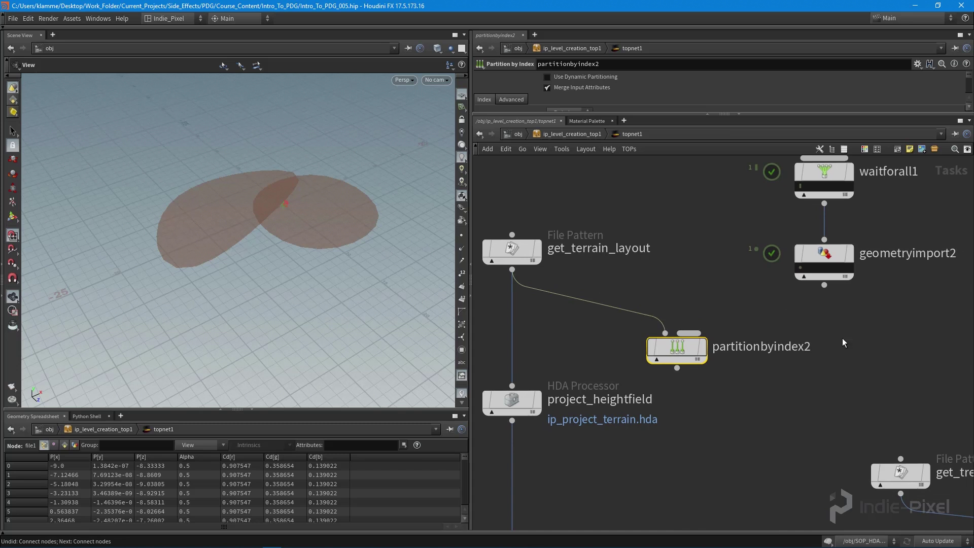
click(824, 285)
click(688, 333)
drag(682, 343, 661, 317)
Step: Set the partition node's Secondary Input Rule to All and enable Use Dynamic Partitioning
drag(756, 114, 757, 169)
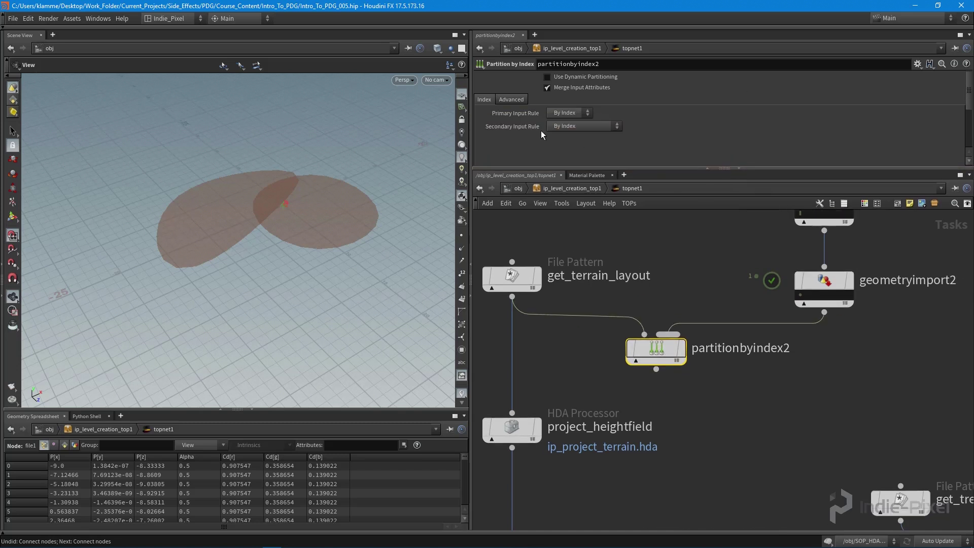
click(570, 127)
click(571, 138)
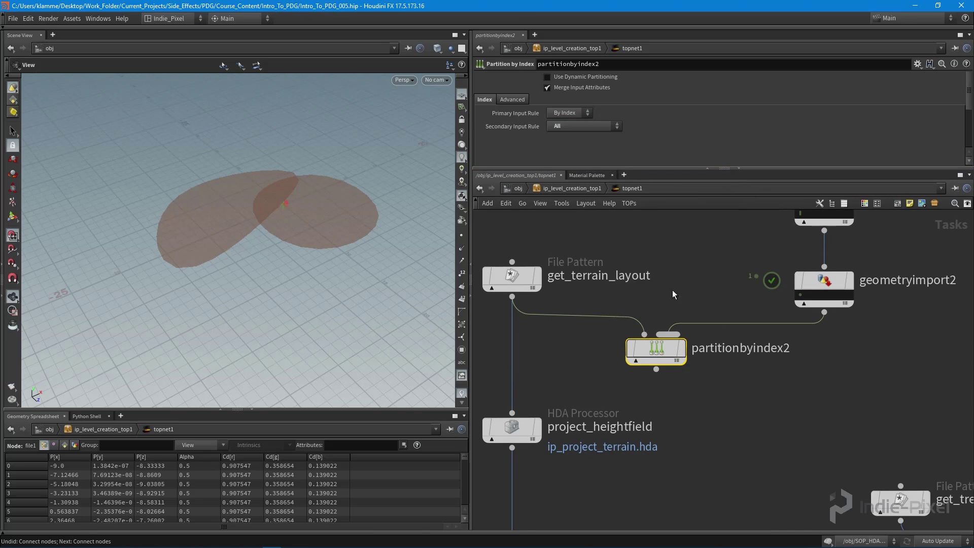
right_click(655, 351)
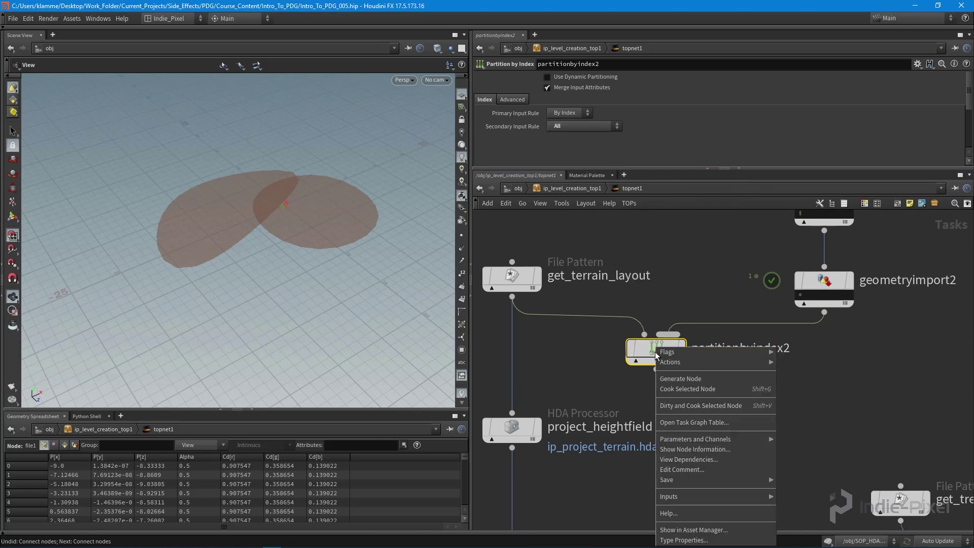
click(663, 276)
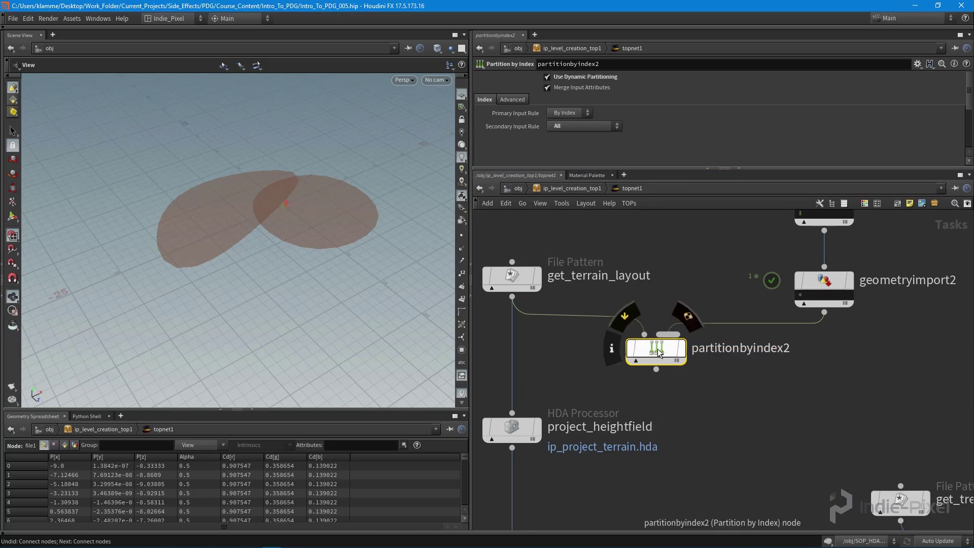
middle_drag(707, 408, 697, 391)
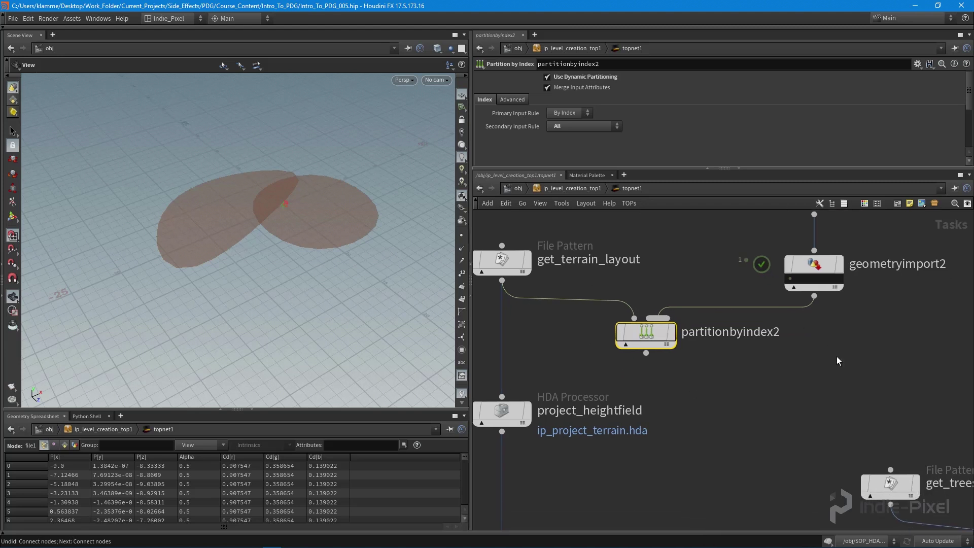
Step: Cook the partitionbyindex2 node
scroll(836, 356, down, 5)
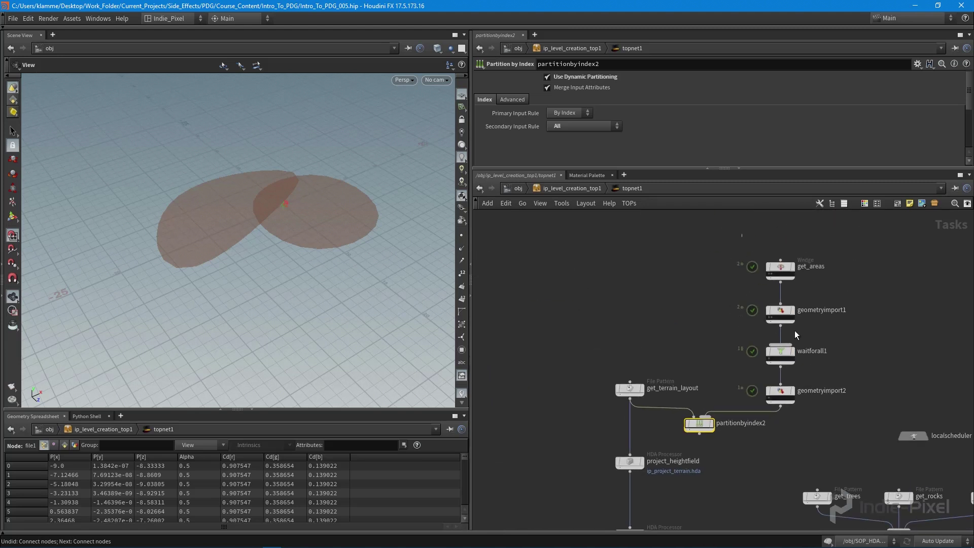
drag(795, 331, 826, 388)
click(663, 367)
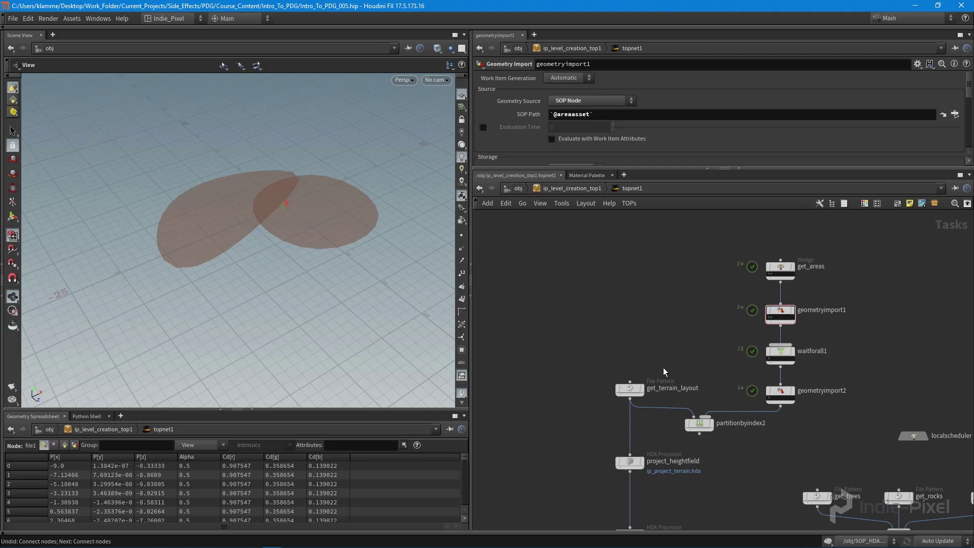
middle_drag(681, 426, 679, 371)
scroll(681, 362, up, 5)
click(712, 382)
middle_drag(826, 416, 773, 360)
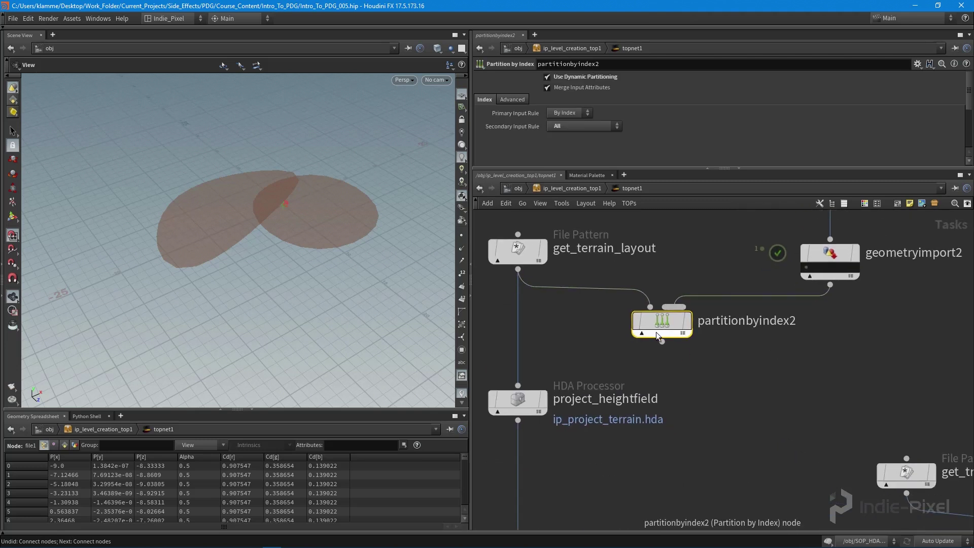
right_click(658, 323)
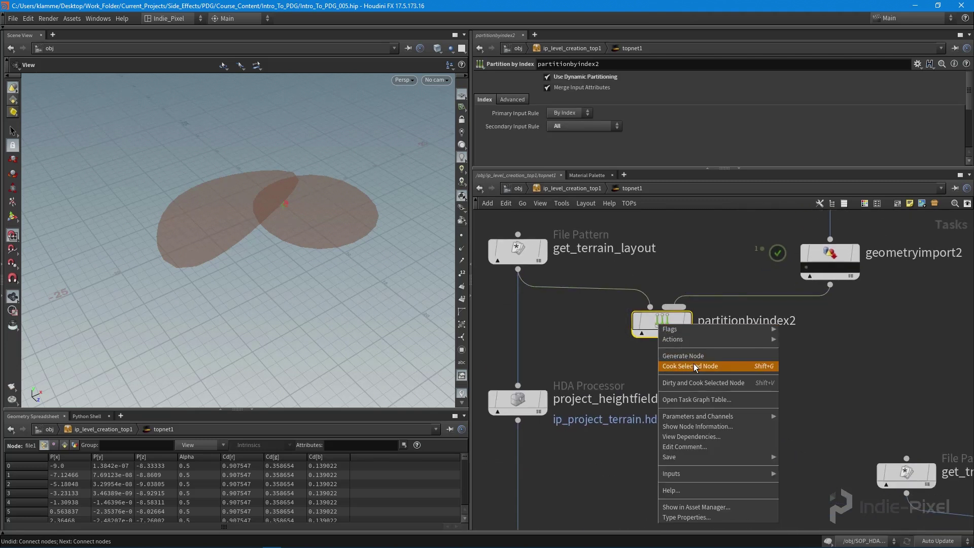
click(692, 365)
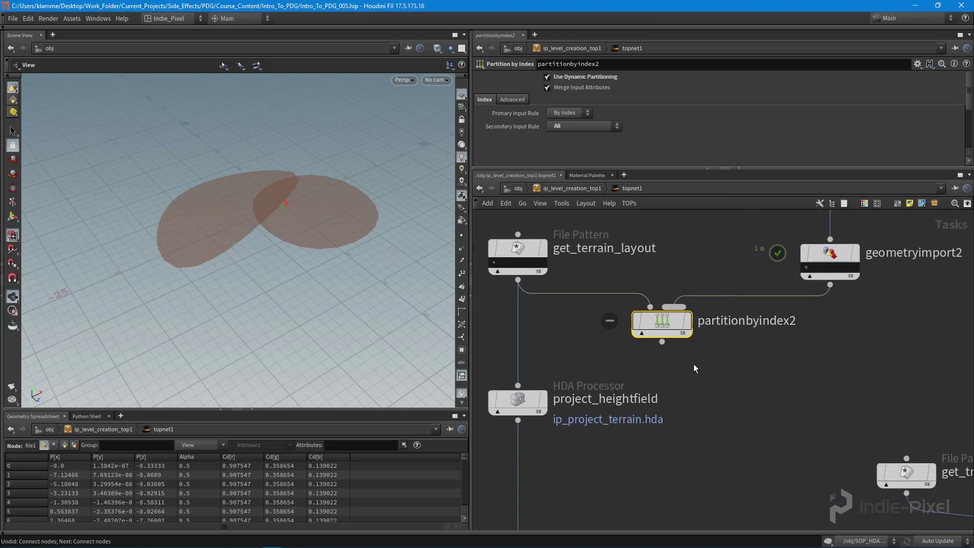
Step: Display the work item geometry of get_terrain_layout and of geometryimport2 in the viewport, framing each one
click(494, 264)
key(g)
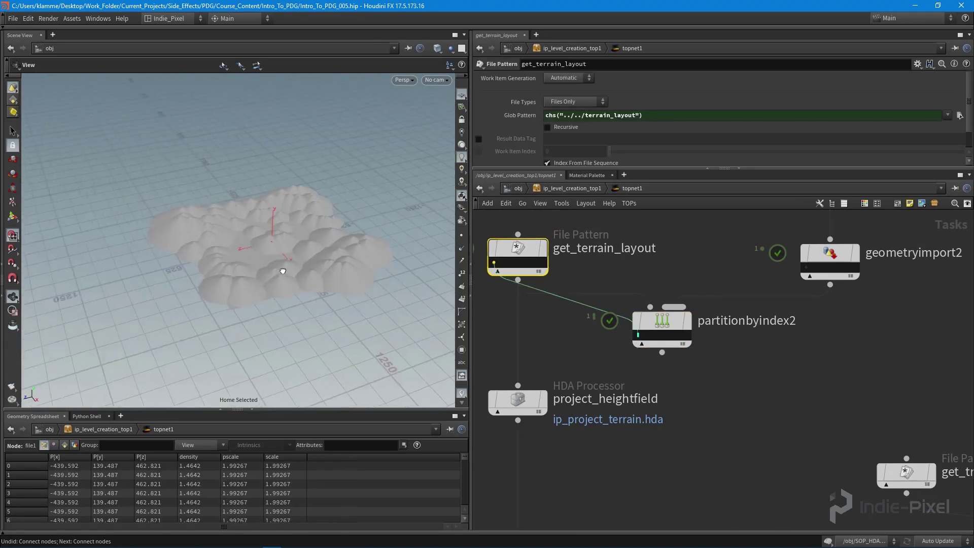
scroll(646, 337, up, 2)
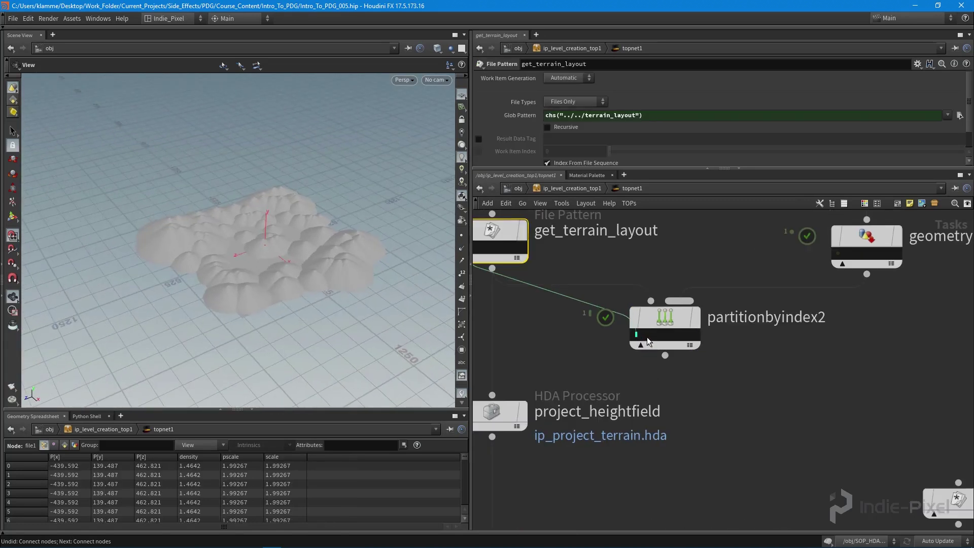
click(840, 254)
key(g)
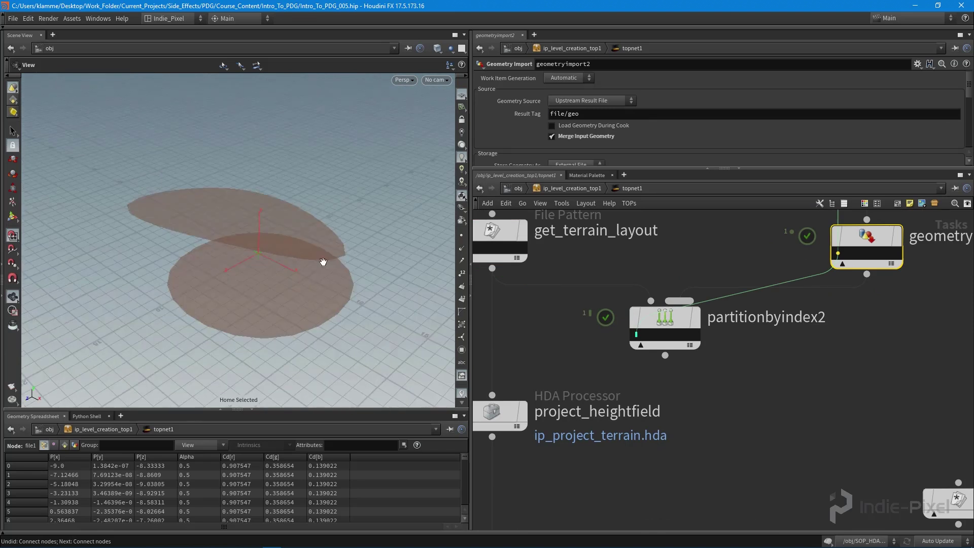
drag(248, 280, 211, 283)
scroll(211, 283, down, 2)
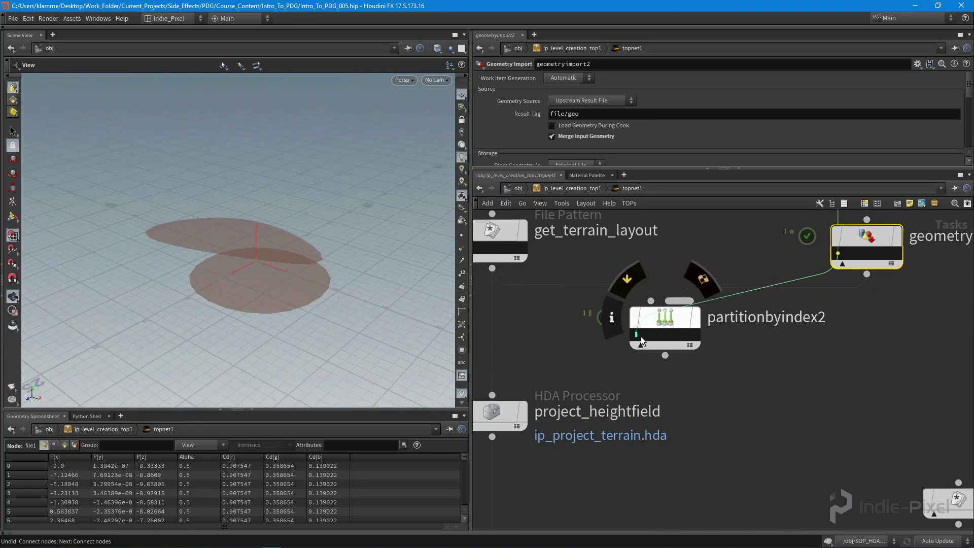
Step: Display the partitionbyindex2 work item and examine its output files, attributes and partitioned items
click(642, 341)
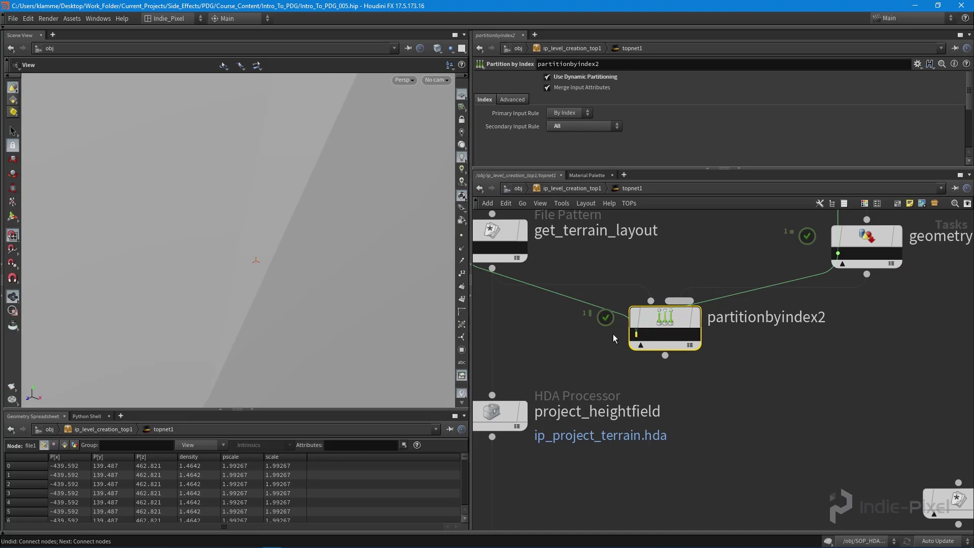
click(636, 334)
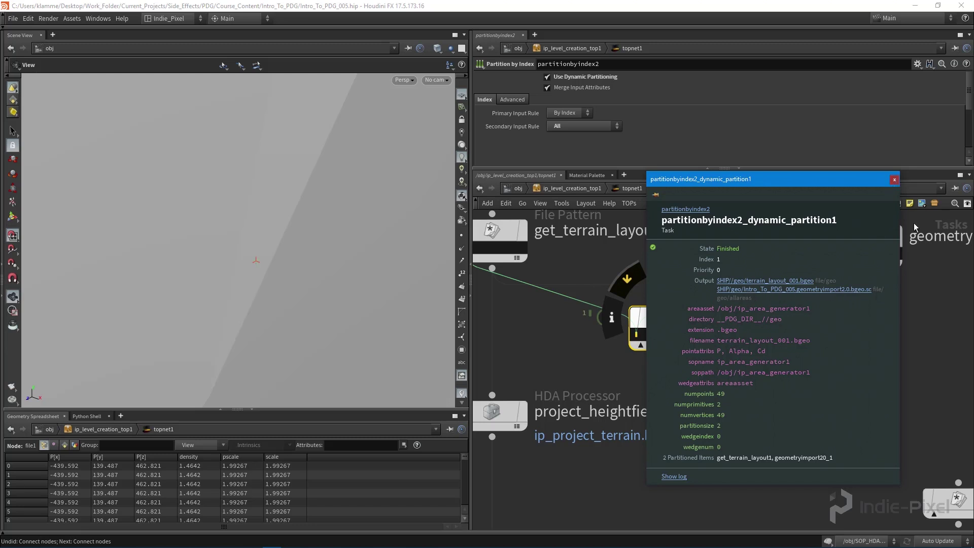
Step: Rename the geometryimport2 node to final_area_geo
middle_drag(966, 276, 754, 354)
click(756, 312)
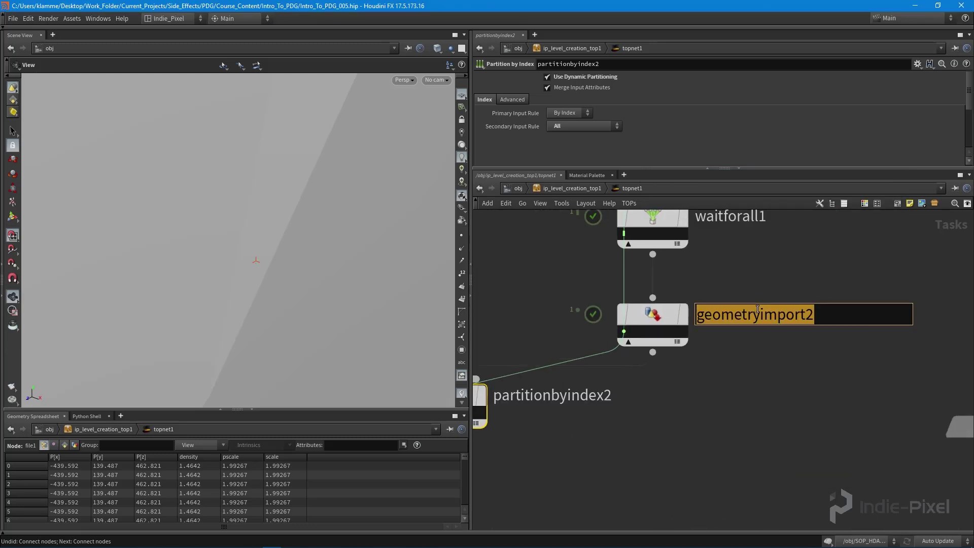
text(final_area)
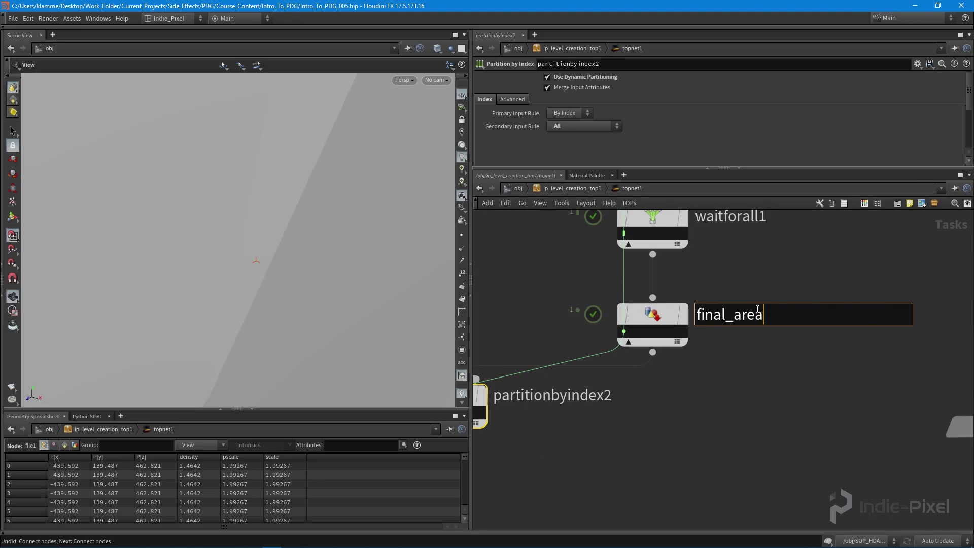
text(_geo)
key(Return)
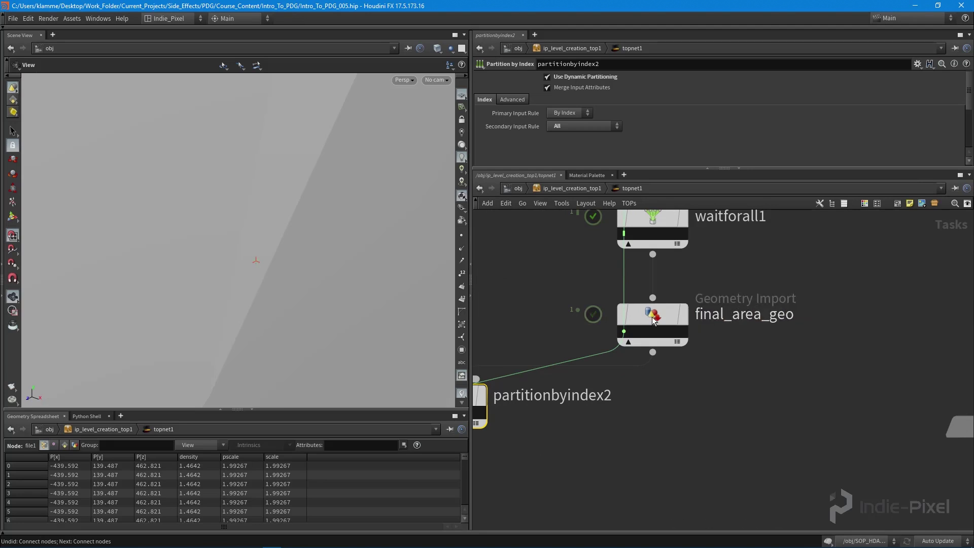
click(653, 320)
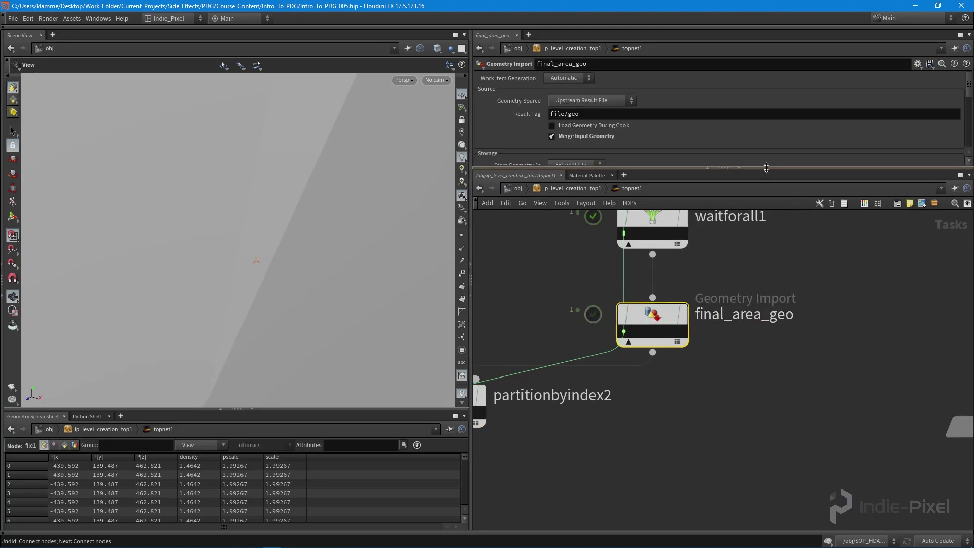
drag(772, 167, 772, 260)
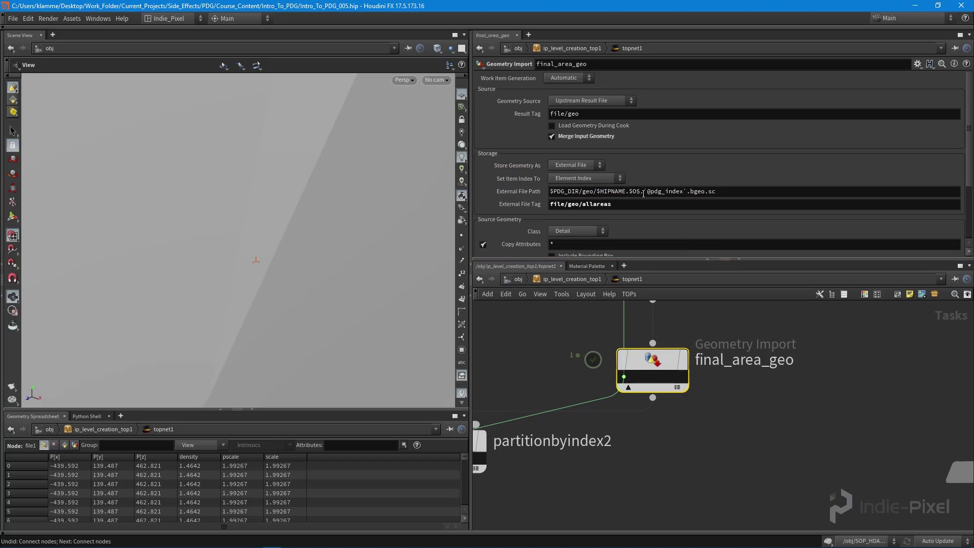
click(629, 191)
key(BackSpace)
key(BackSpace)
key(BackSpace)
key(BackSpace)
key(BackSpace)
key(BackSpace)
key(BackSpace)
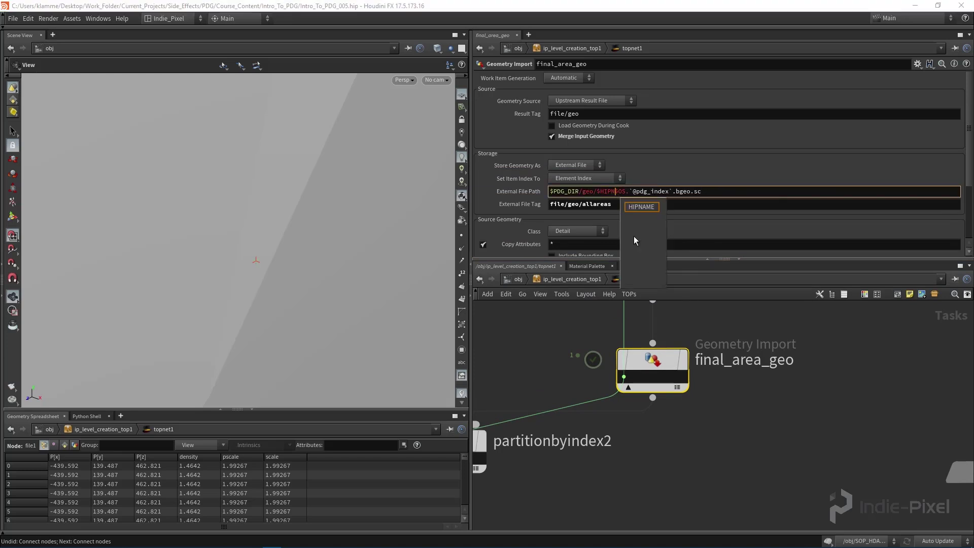
key(BackSpace)
key(BackSpace)
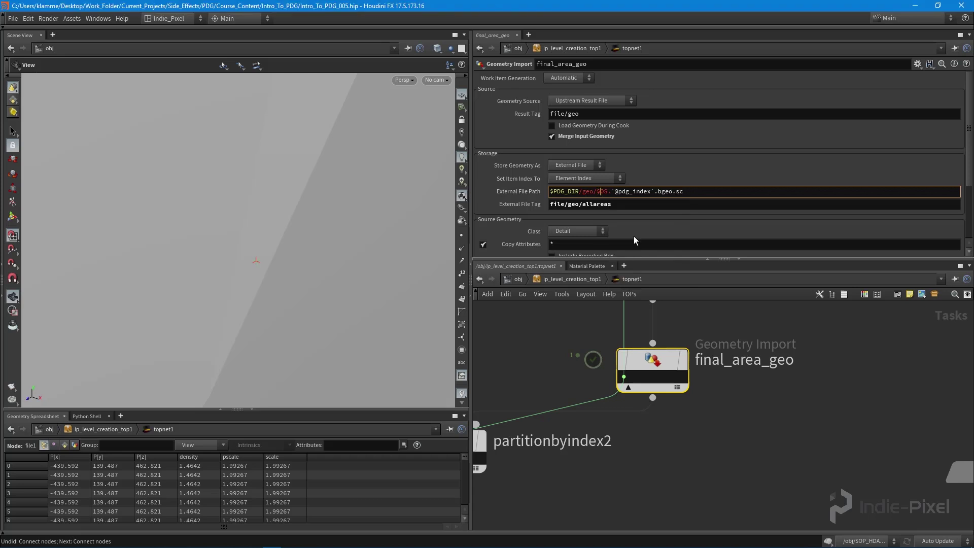
key(Return)
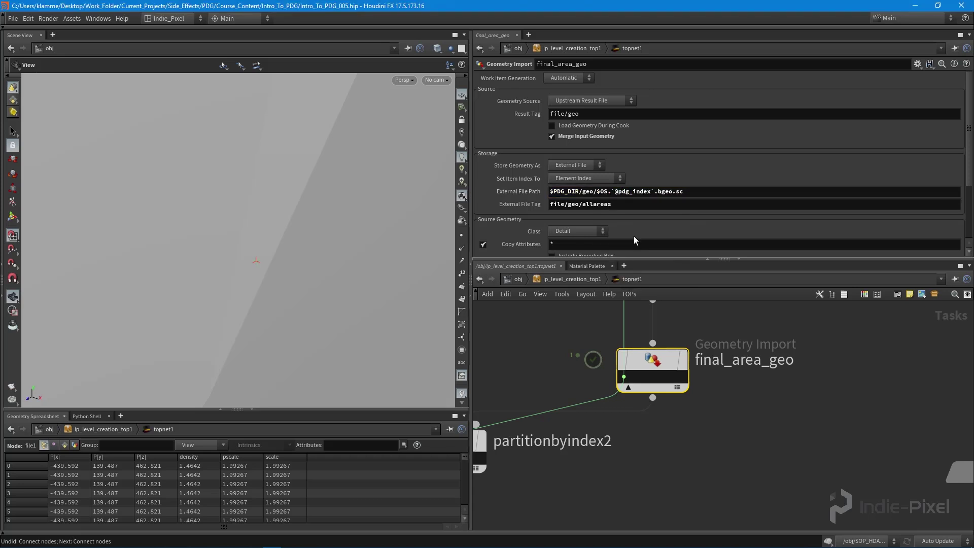
Step: Cook the final_area_geo node and check its work item's output file and geometry
right_click(653, 358)
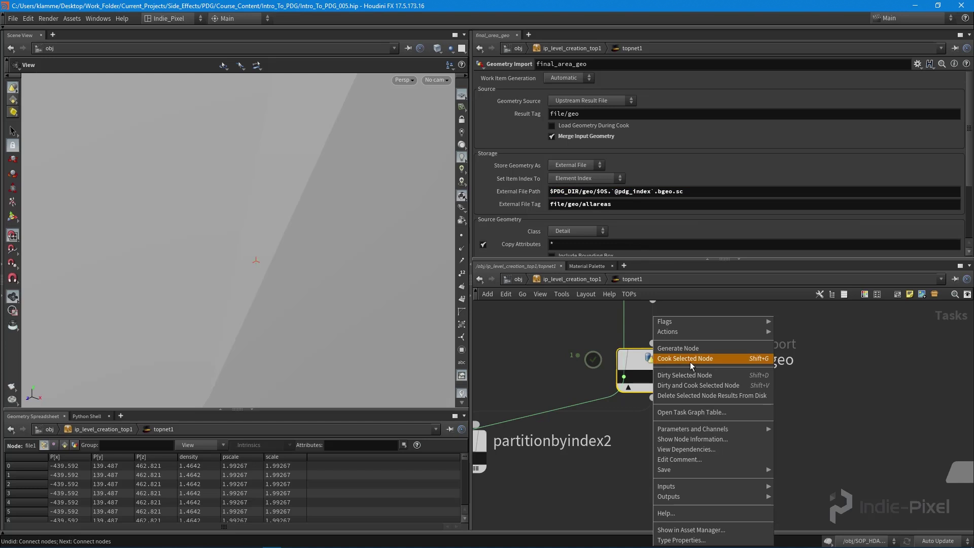
click(689, 355)
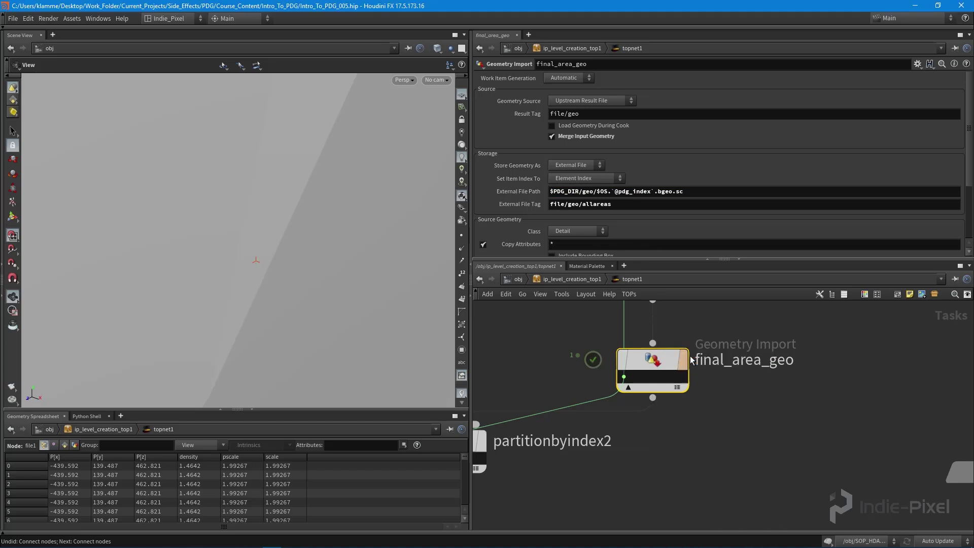
click(623, 377)
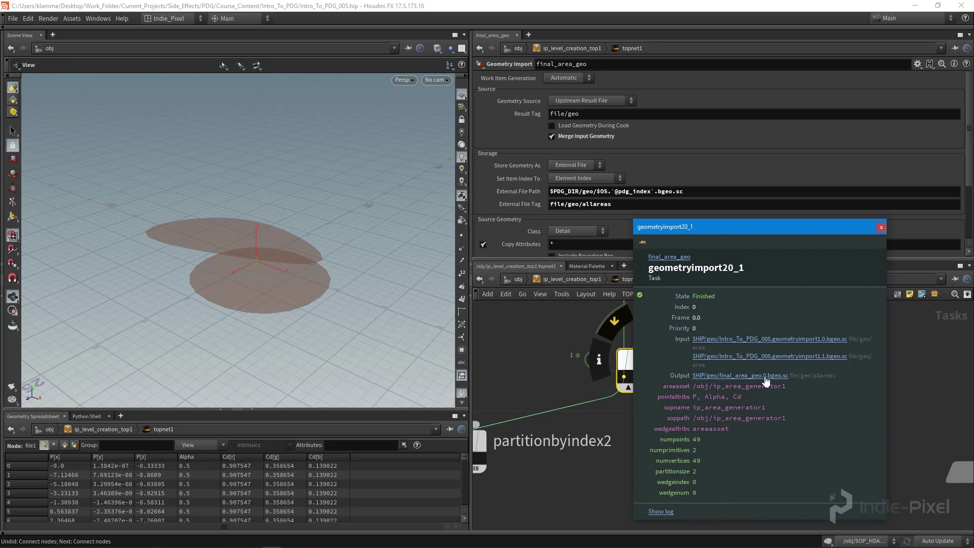
click(880, 226)
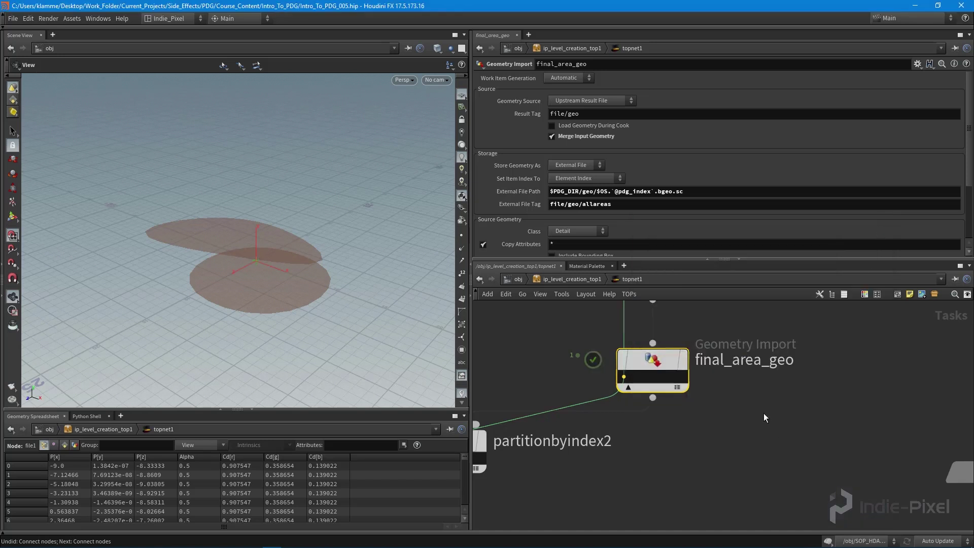
Step: Cook partitionbyindex2 and check its work item's output files, attributes and partitioned items
click(665, 357)
right_click(665, 360)
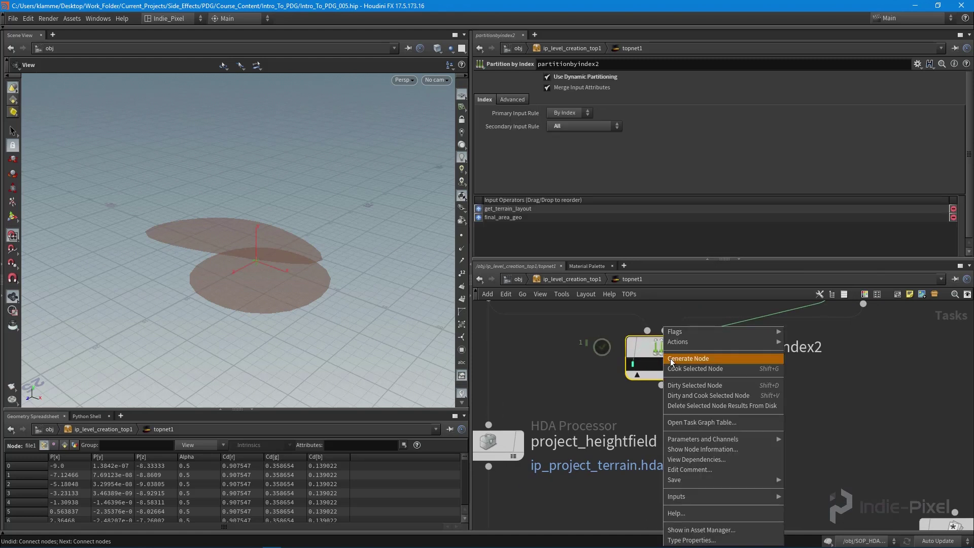
click(674, 359)
click(633, 364)
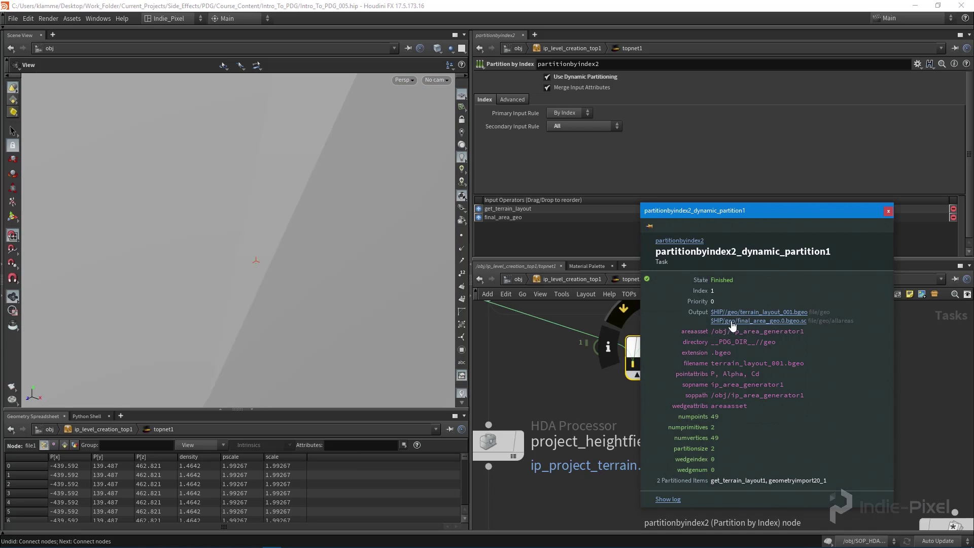
click(887, 211)
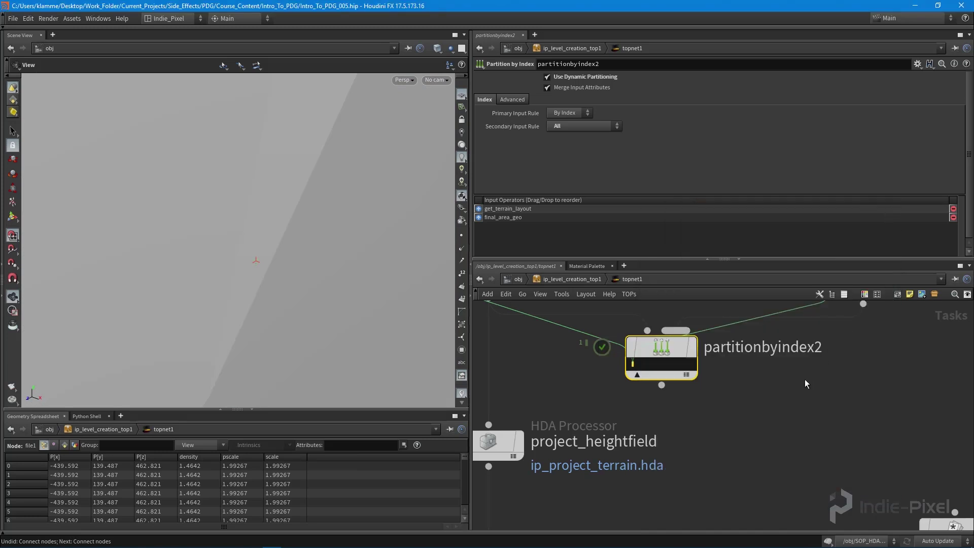
Step: Connect partitionbyindex2's output to project_heightfield's input and line the two nodes up vertically
scroll(804, 379, down, 3)
middle_drag(768, 370, 783, 391)
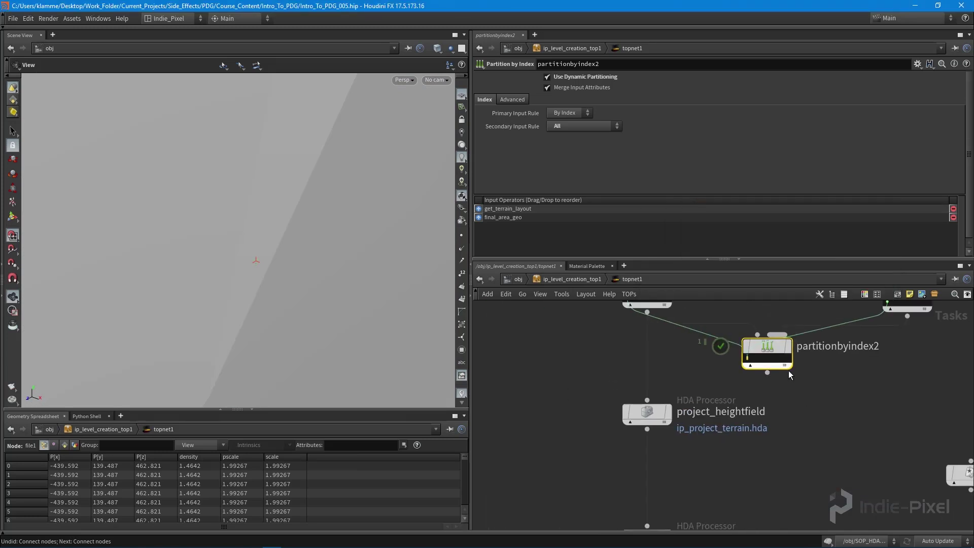
click(767, 372)
click(647, 400)
scroll(749, 418, down, 4)
drag(745, 395, 691, 389)
mouse_move(813, 403)
middle_down()
mouse_move(809, 453)
mouse_move(815, 412)
middle_up()
scroll(289, 213, down, 10)
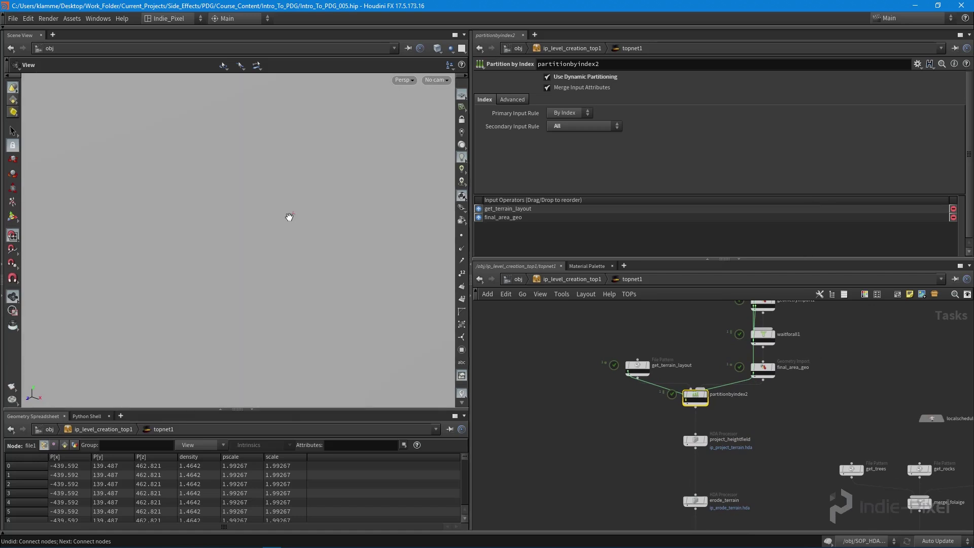
drag(280, 200, 325, 244)
scroll(689, 405, up, 5)
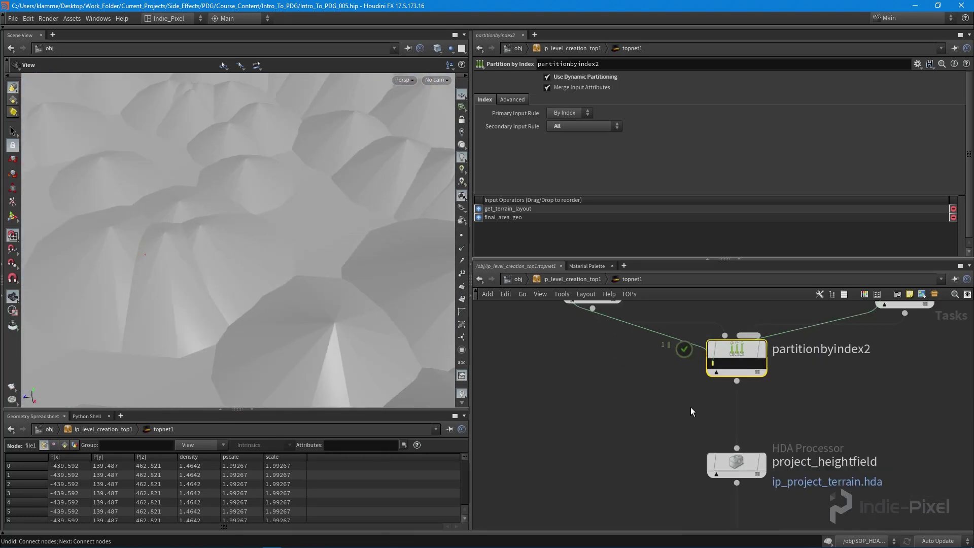
click(717, 358)
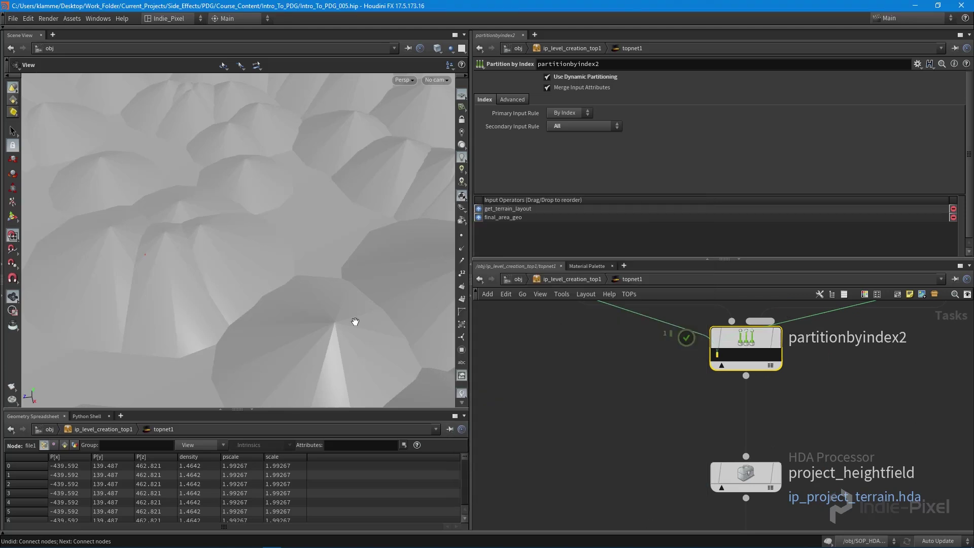
middle_drag(684, 383, 664, 392)
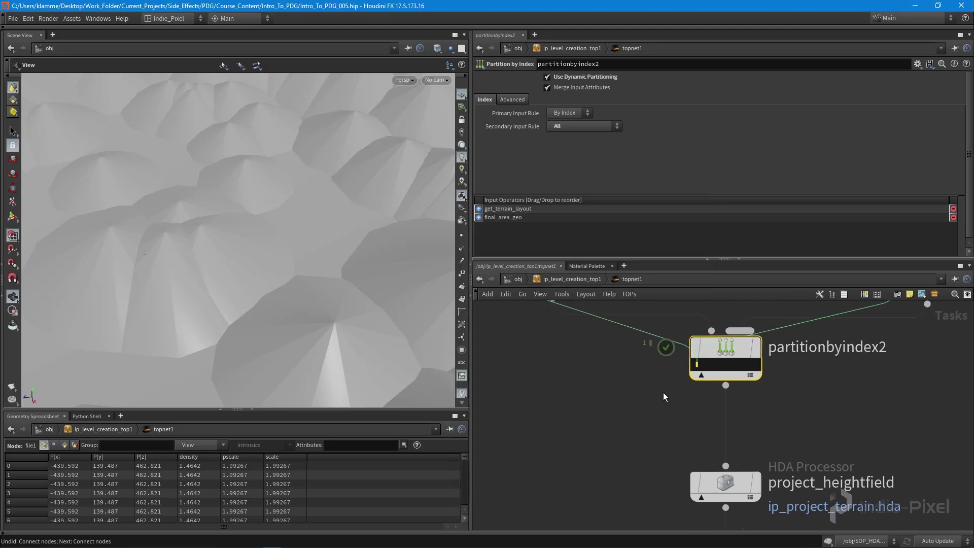
Step: Go up to the object level, enter PDG_VIZ and add a Merge node below file1
key(u)
key(u)
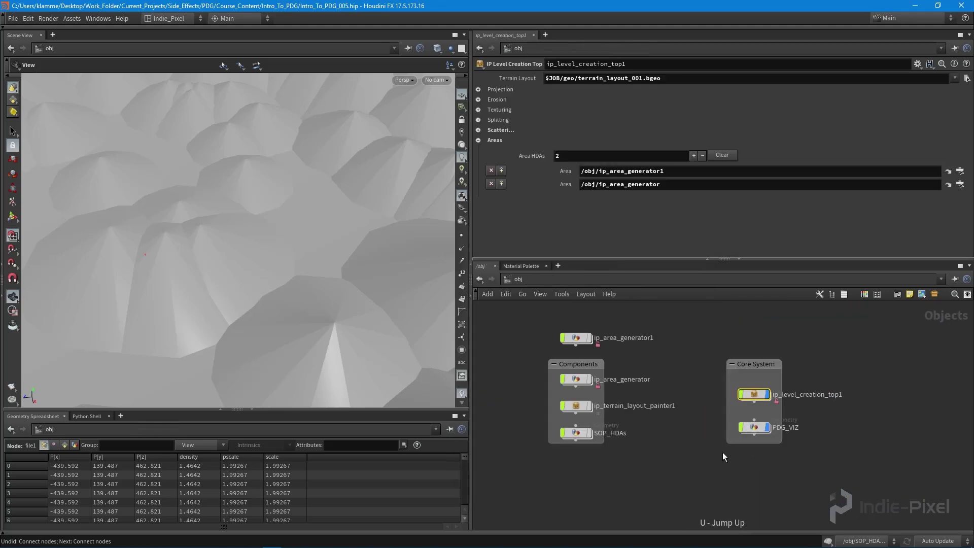
double_click(754, 427)
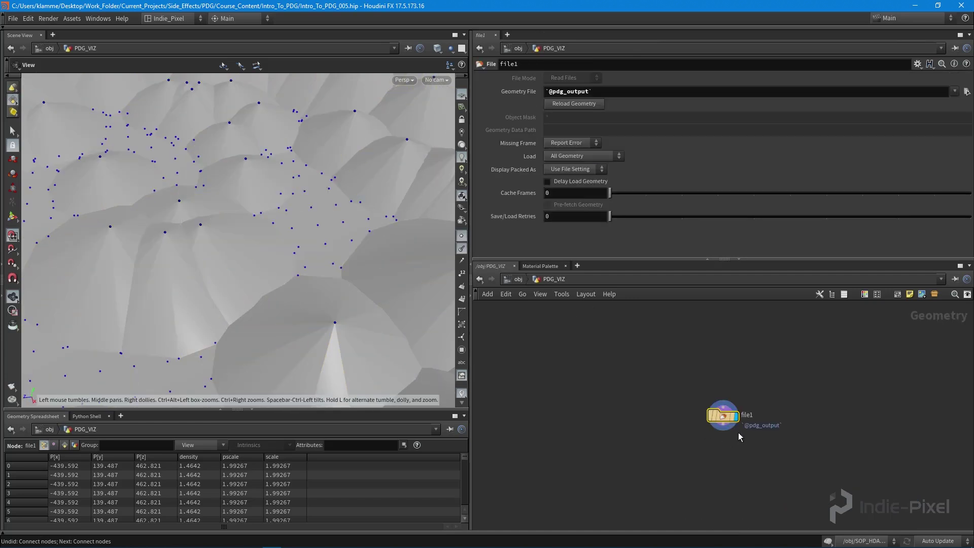
drag(730, 424, 639, 392)
key(Tab)
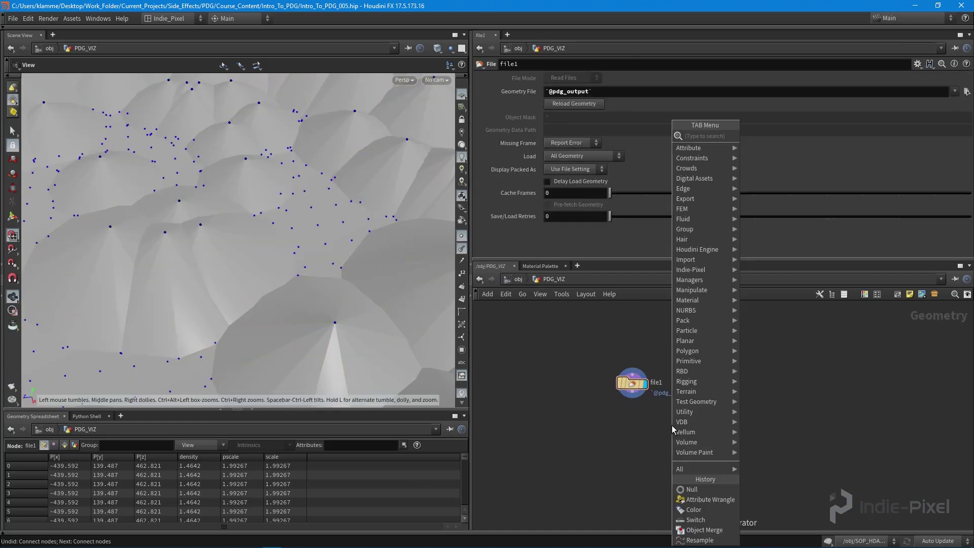
text(mer)
key(Return)
click(683, 439)
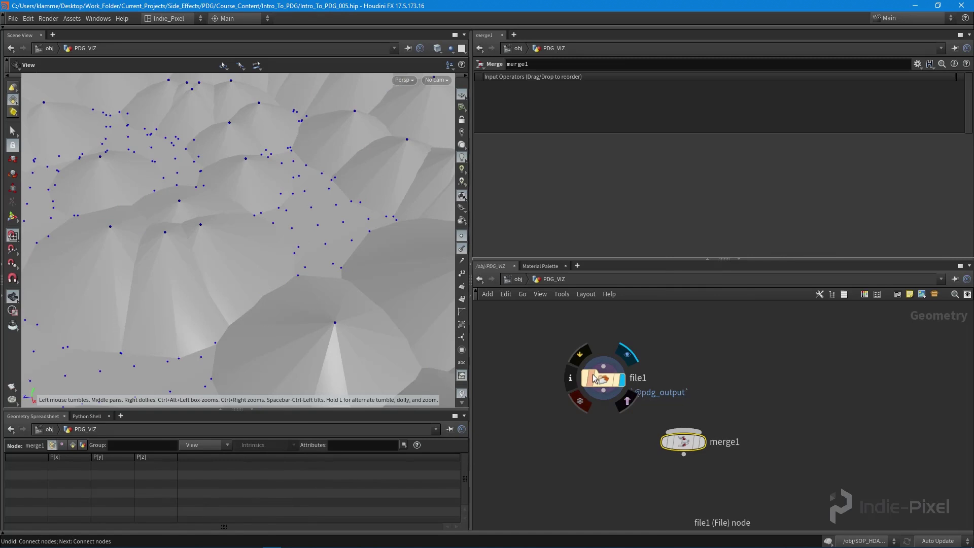
click(603, 387)
alt+drag(603, 382, 782, 383)
middle_drag(883, 426, 851, 421)
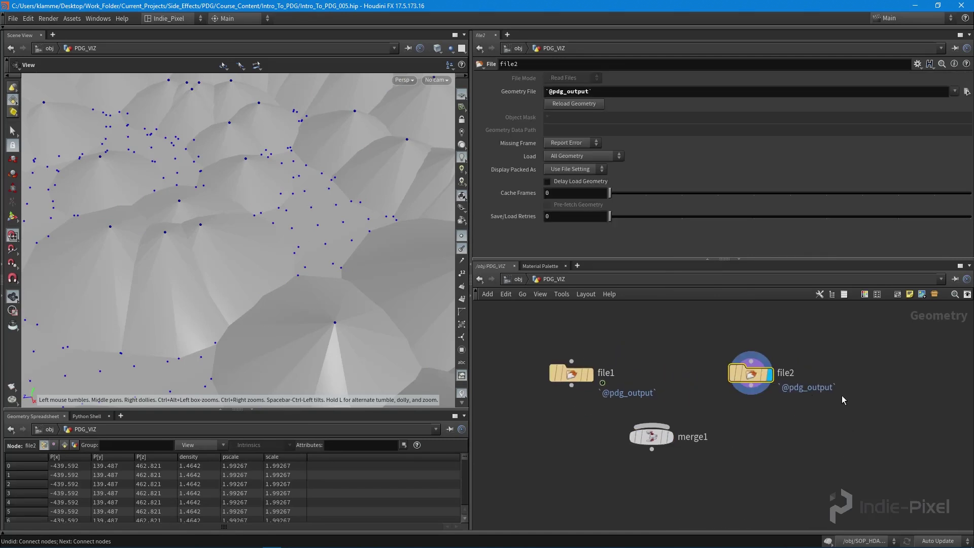
click(629, 97)
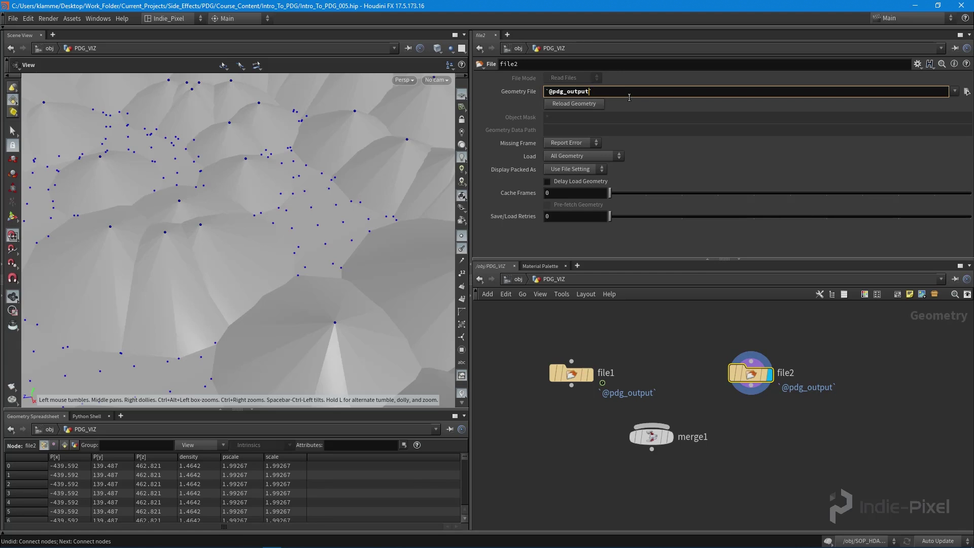
key(Return)
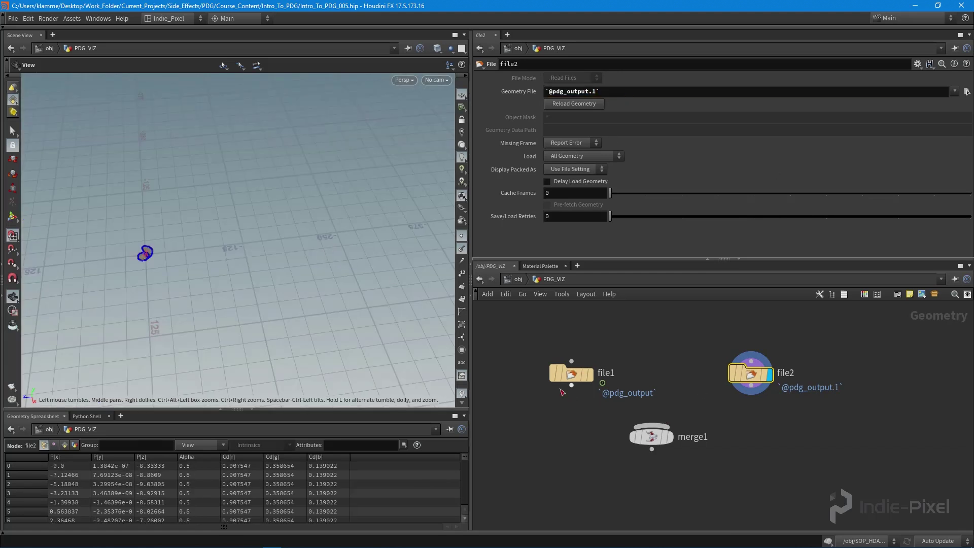
Step: Connect file1 and file2 to merge1 and display the merged result
click(571, 385)
click(661, 425)
click(751, 385)
click(655, 425)
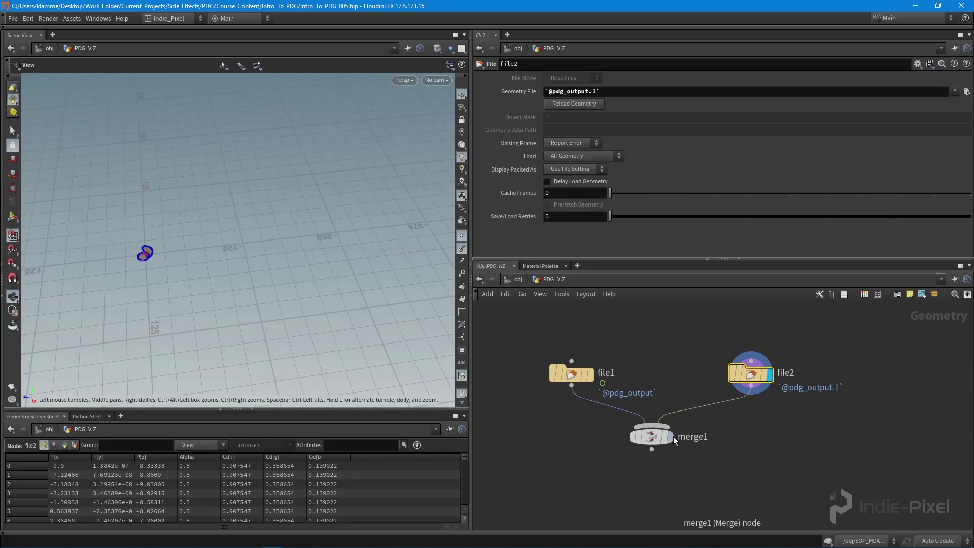
click(668, 436)
Step: Examine the geometry of file1, file2 and merge1 in wireframe, displaying each node in turn
key(w)
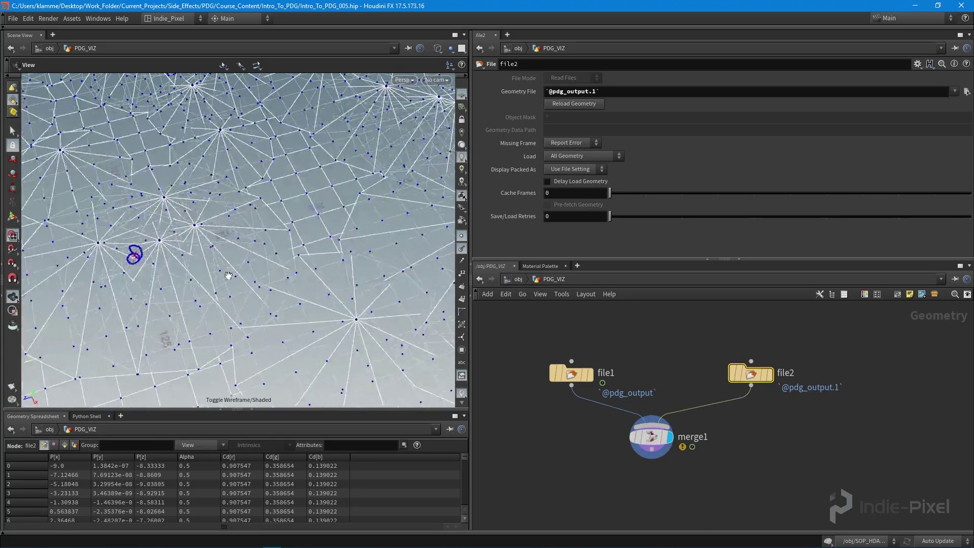
drag(229, 276, 265, 252)
click(590, 374)
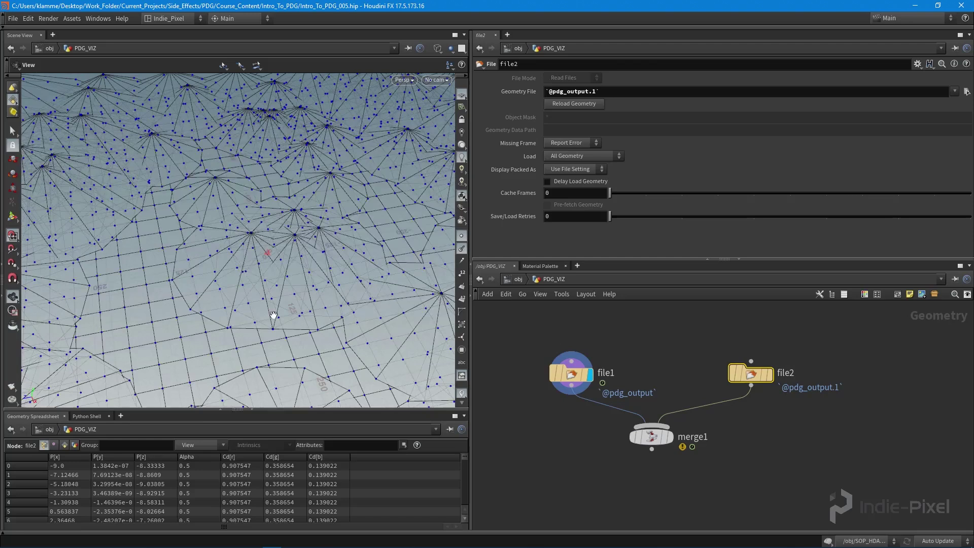
drag(274, 315, 452, 318)
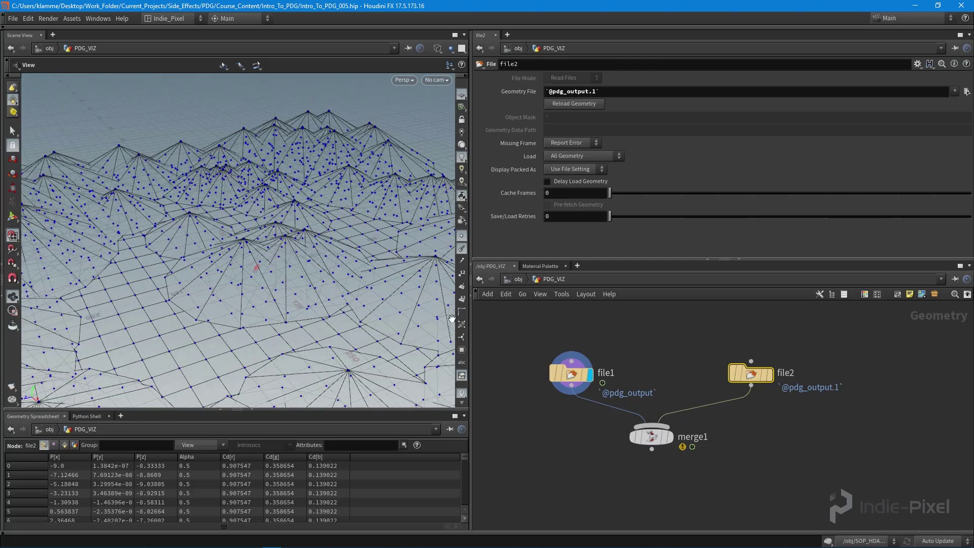
click(770, 376)
key(v)
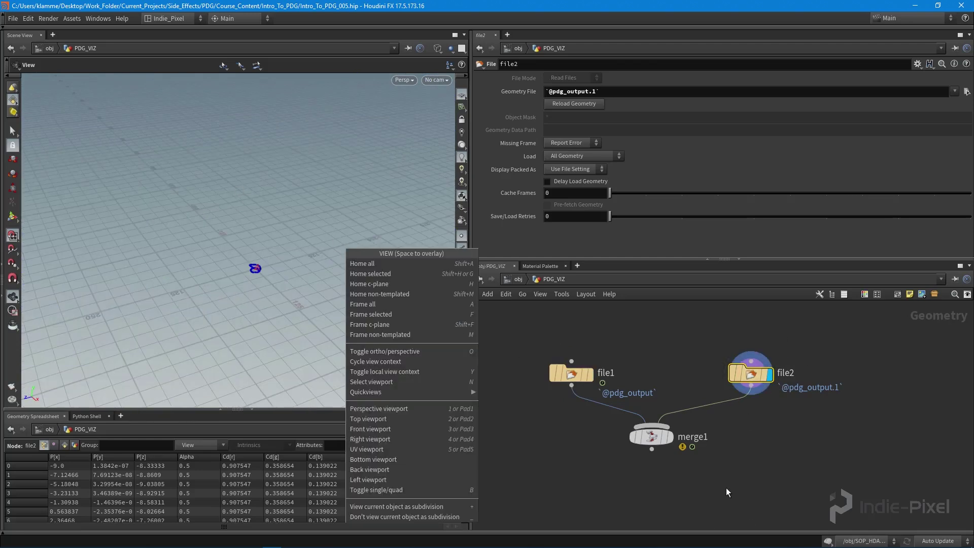
click(670, 435)
drag(652, 436, 655, 420)
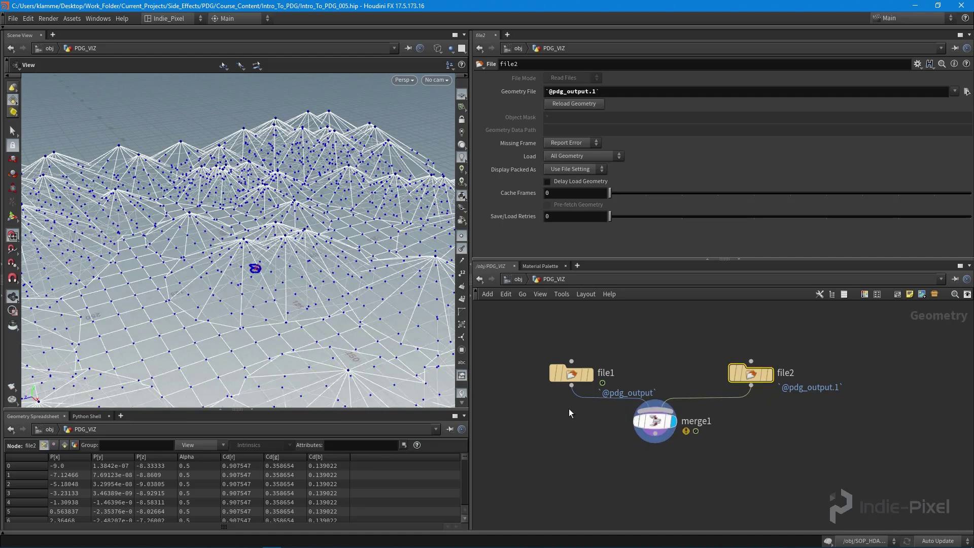
right_drag(282, 296, 235, 293)
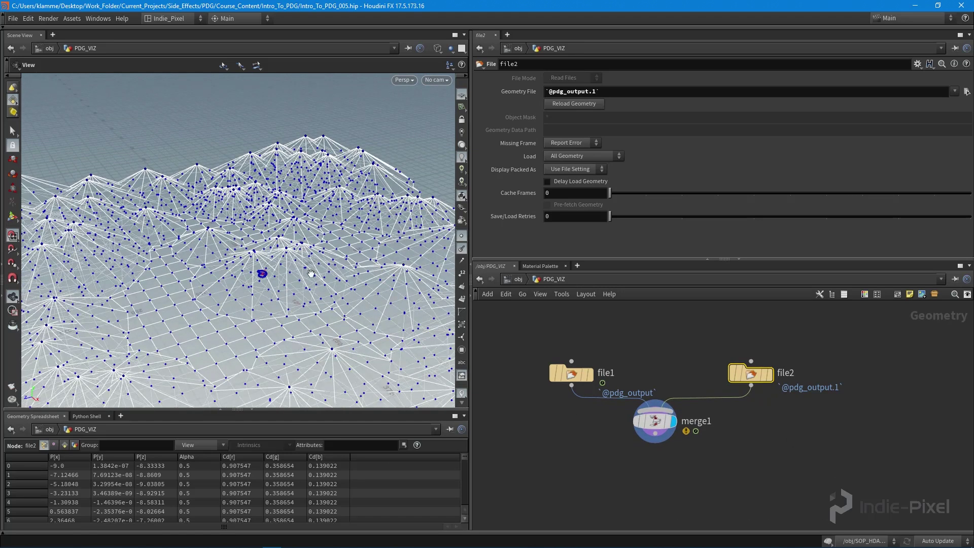
drag(310, 274, 314, 276)
Step: Leave PDG_VIZ and return to the topnet1 network inside ip_level_creation_top1
key(u)
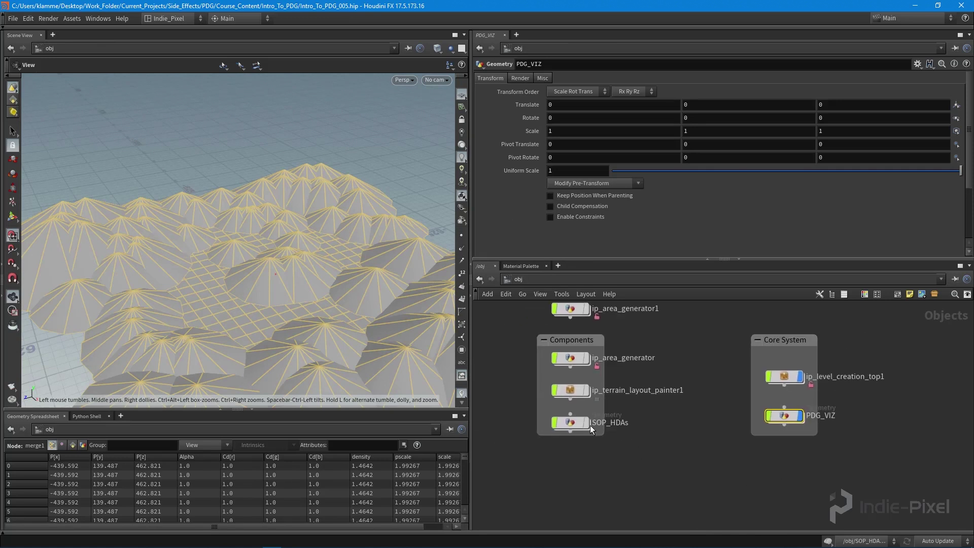
scroll(574, 377, up, 3)
double_click(567, 404)
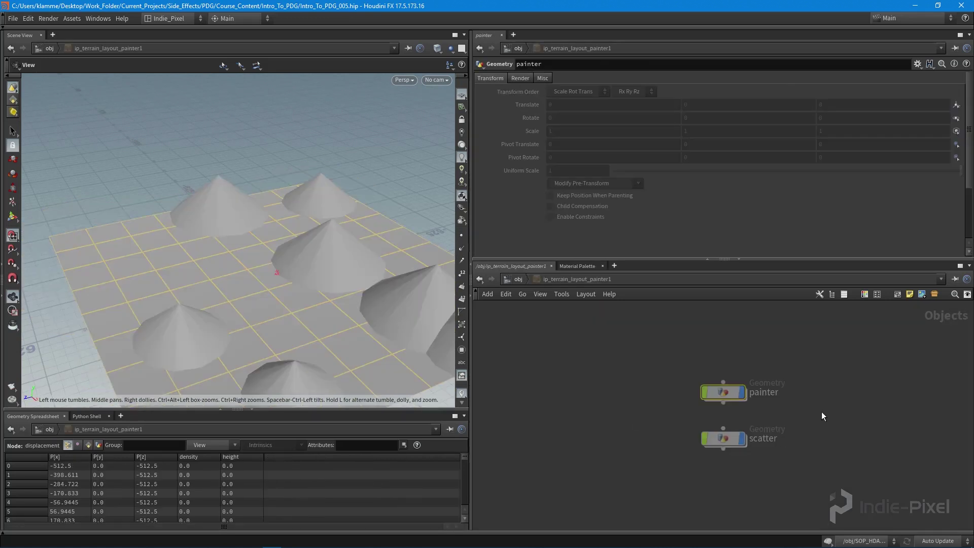
key(u)
double_click(812, 362)
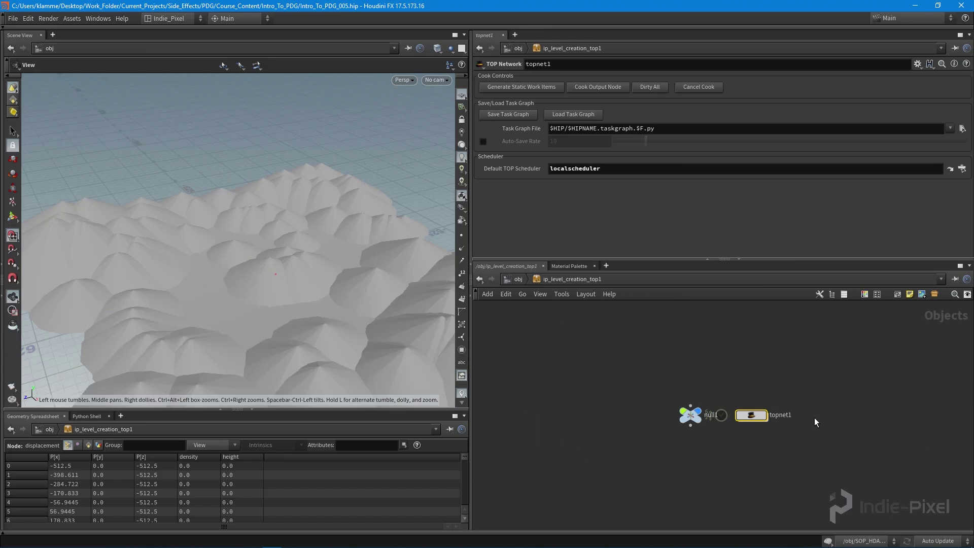
double_click(747, 410)
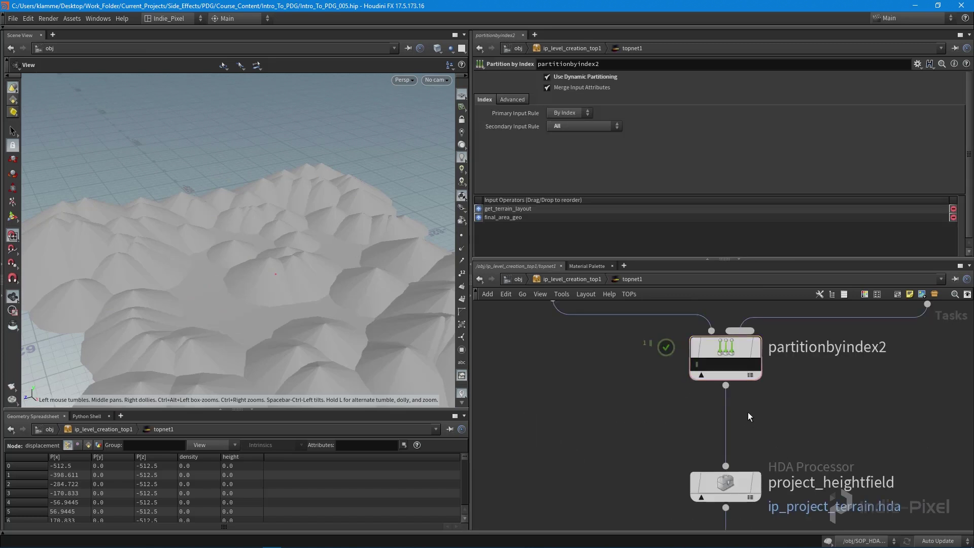
Step: Select the project_heightfield node and enlarge the parameter area to reveal its Asset Inputs settings
scroll(724, 446, down, 3)
middle_drag(734, 435, 728, 379)
scroll(702, 426, up, 4)
click(702, 429)
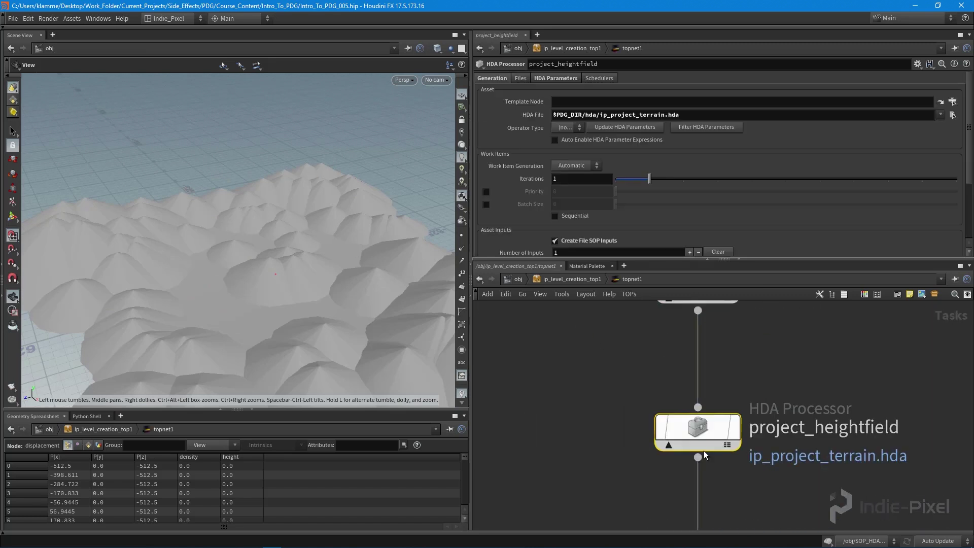
drag(783, 259, 783, 323)
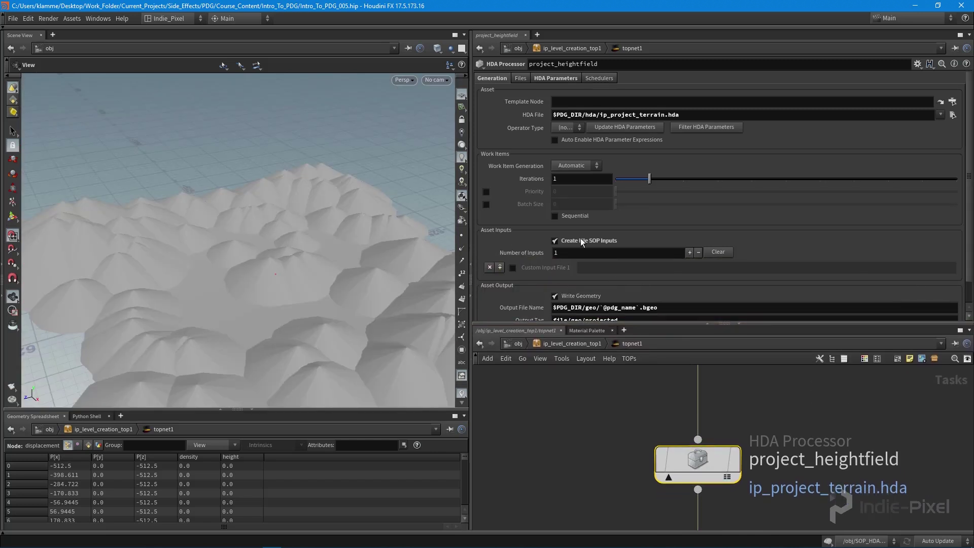
Step: Check the output files of partitionbyindex2's work item, then reselect project_heightfield
click(647, 406)
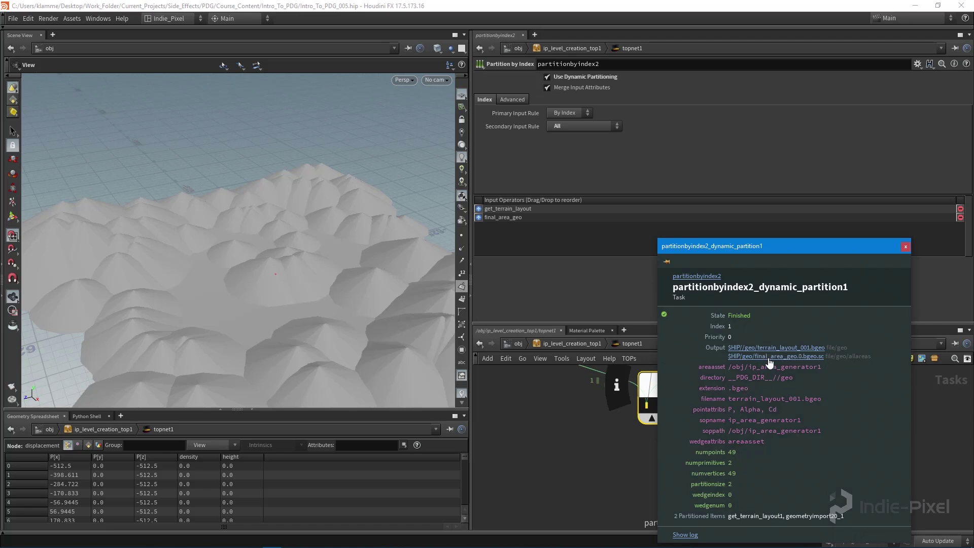
click(906, 247)
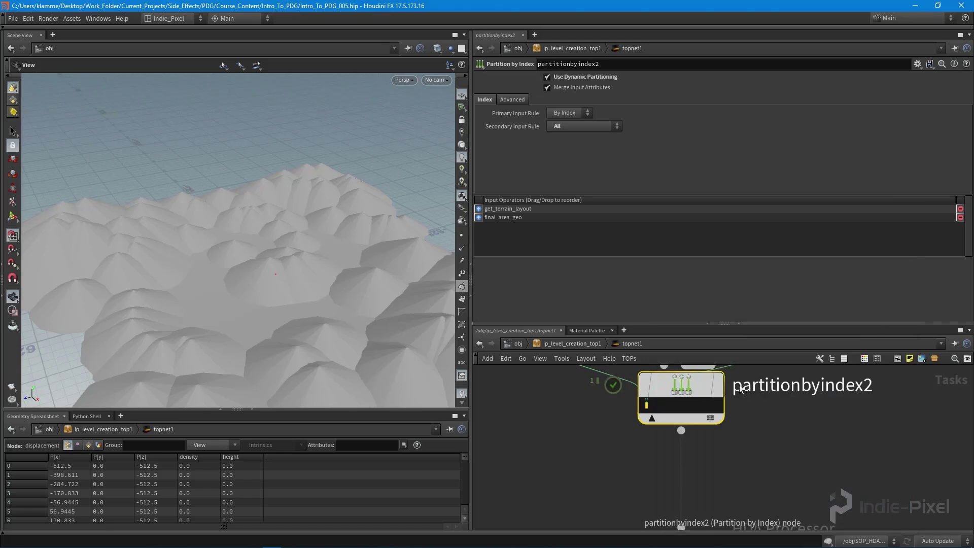
click(676, 453)
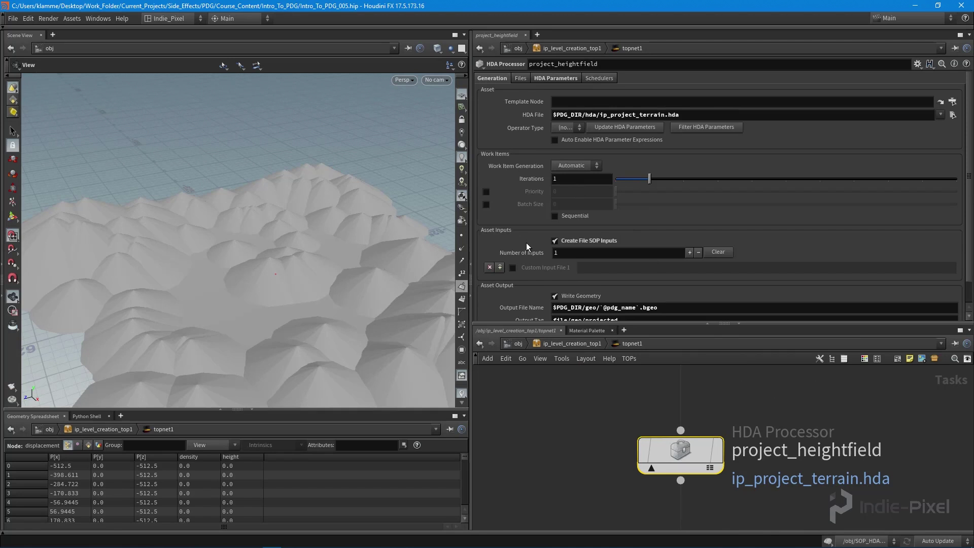
Step: Set project_heightfield's number of asset inputs to 2 and shrink the parameter area to enlarge the network view
scroll(526, 243, down, 1)
click(499, 245)
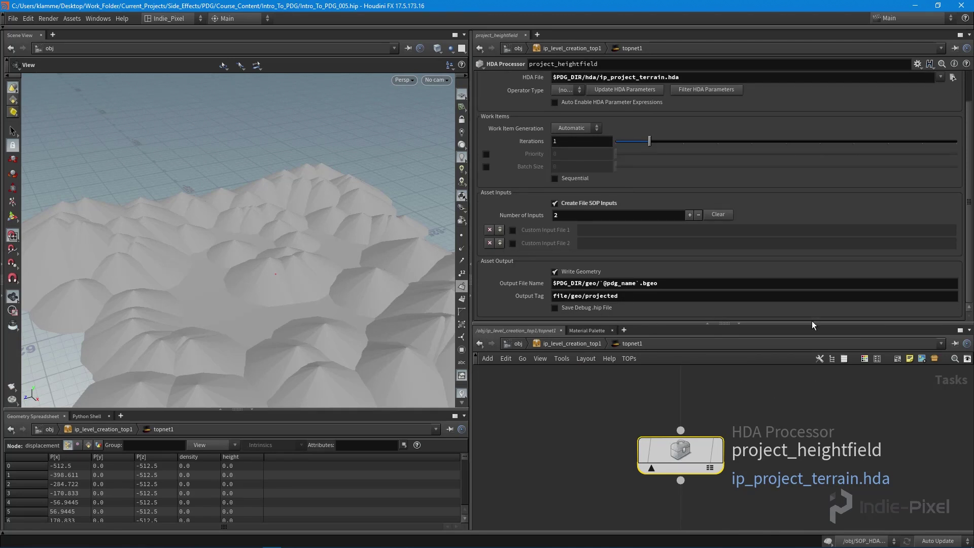
drag(812, 325, 811, 147)
Step: Leave the topnet1 network and go into the SOP_HDAs geometry network
key(u)
key(u)
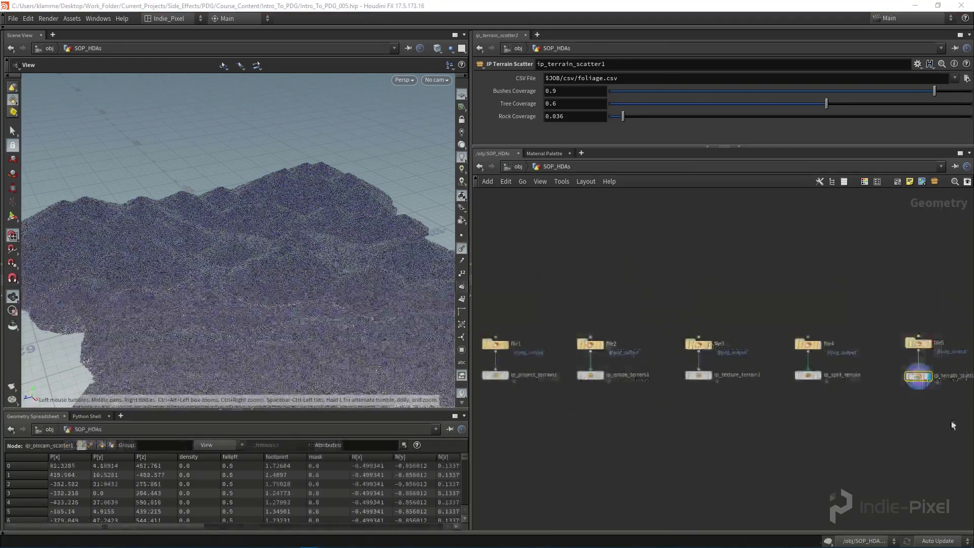
drag(266, 262, 587, 349)
scroll(631, 284, down, 5)
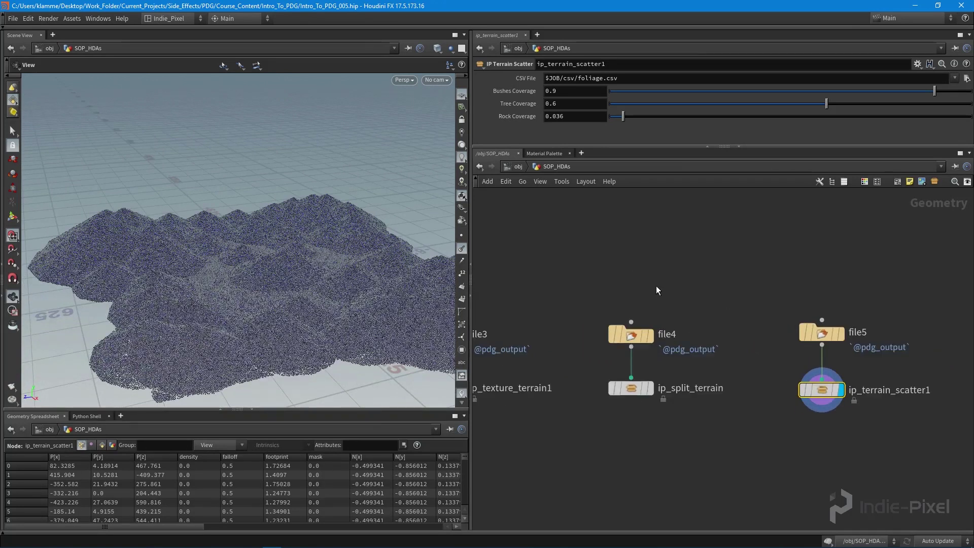
Step: Add a Null node in the empty space above the file3 and file4 chains
key(Tab)
text(nul)
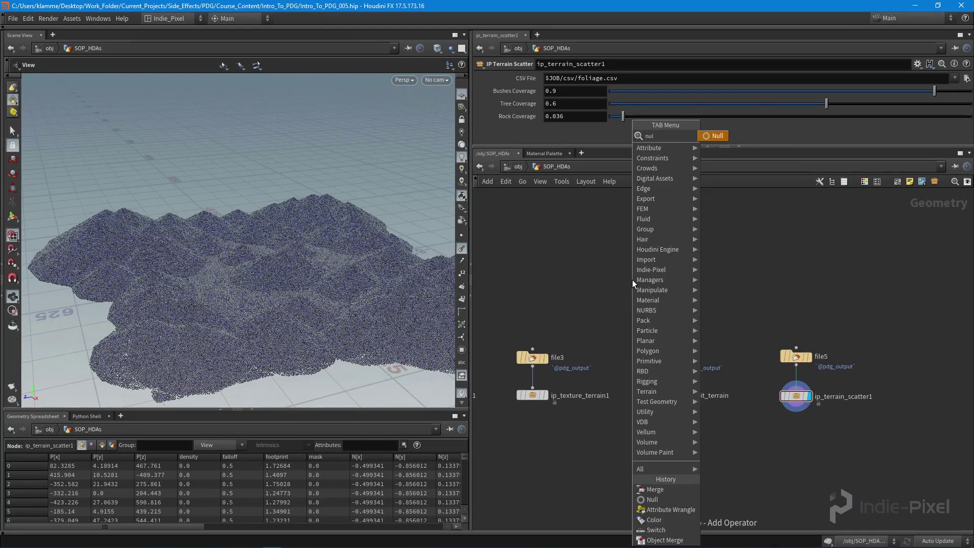
key(Return)
click(617, 285)
scroll(644, 289, up, 2)
scroll(644, 288, up, 3)
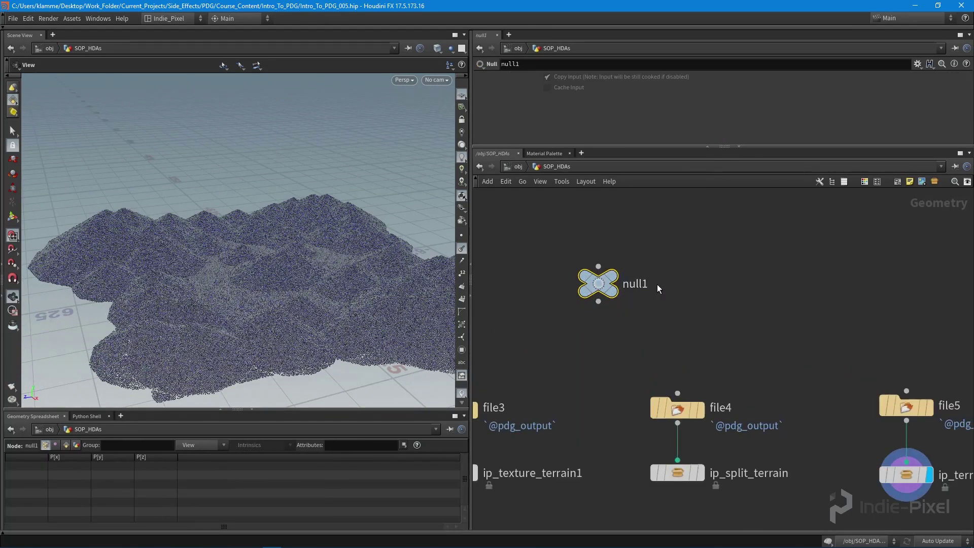
Step: Make the new Null the displayed node and rename it deselect
click(628, 255)
double_click(635, 283)
key(shift+Home)
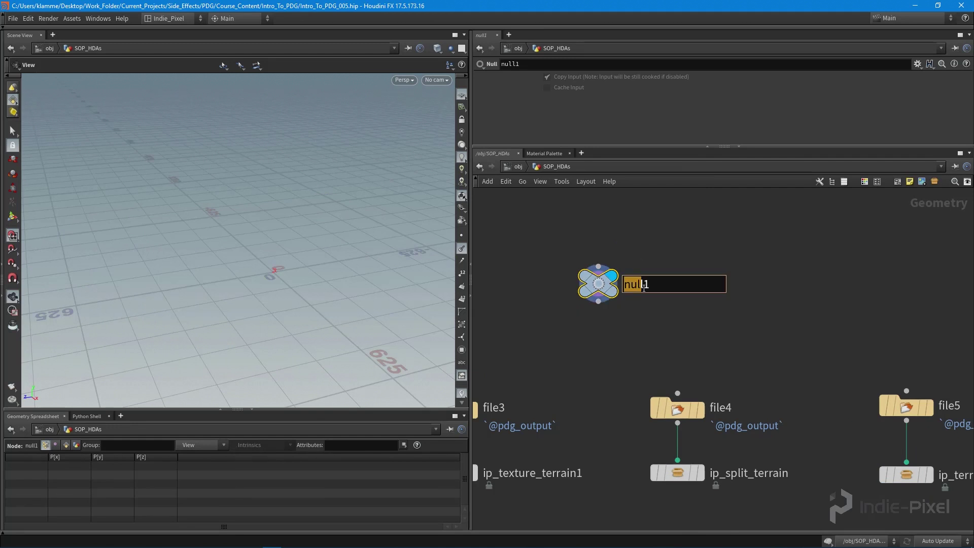
key(End)
key(BackSpace)
key(BackSpace)
text(deselect)
key(Return)
scroll(742, 276, down, 3)
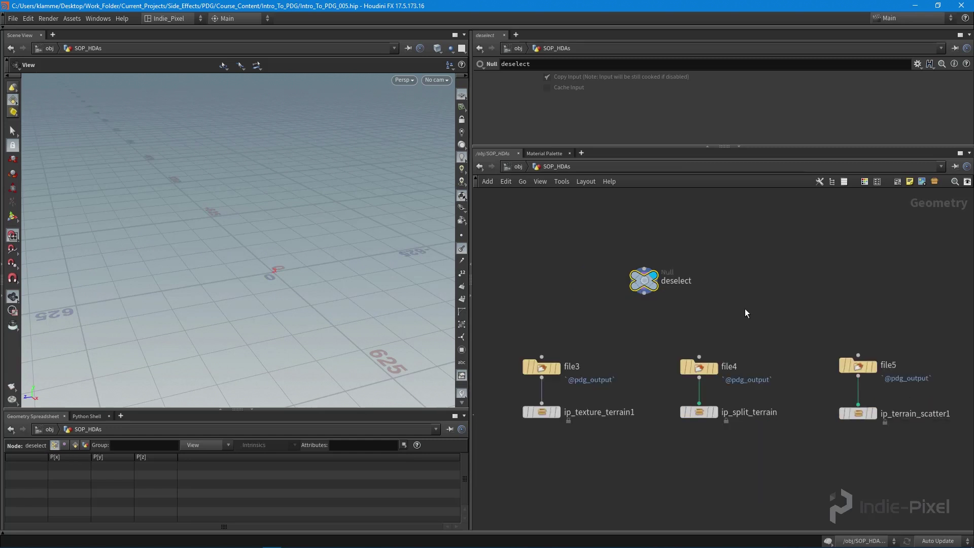
Step: Give the deselect node a circle shape and place it above the file3 node
middle_drag(761, 310, 753, 286)
key(z)
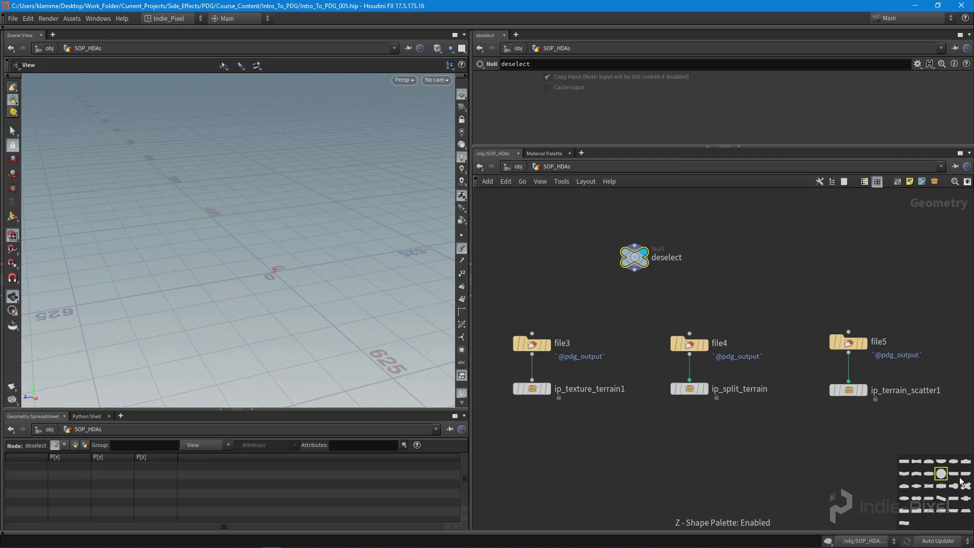
click(941, 473)
key(z)
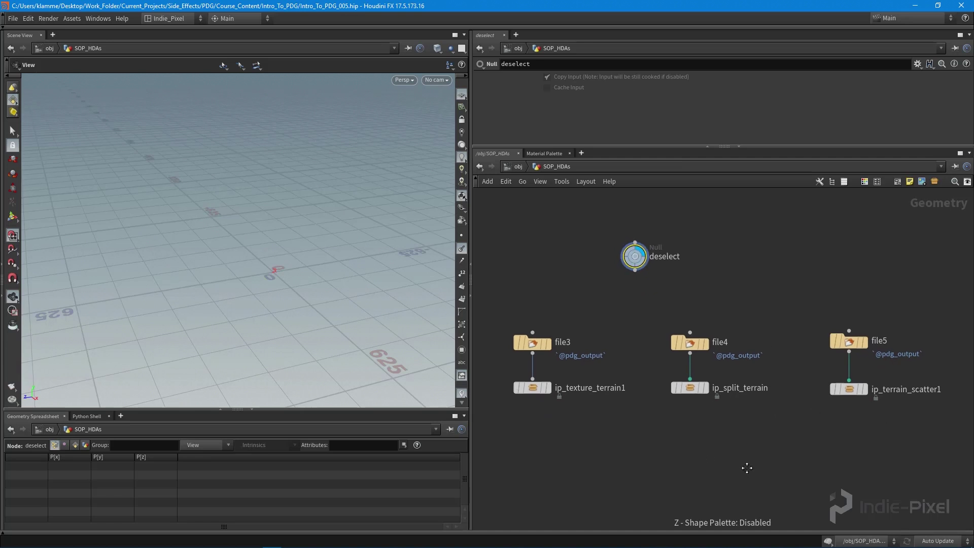
key(h)
middle_drag(726, 449, 766, 441)
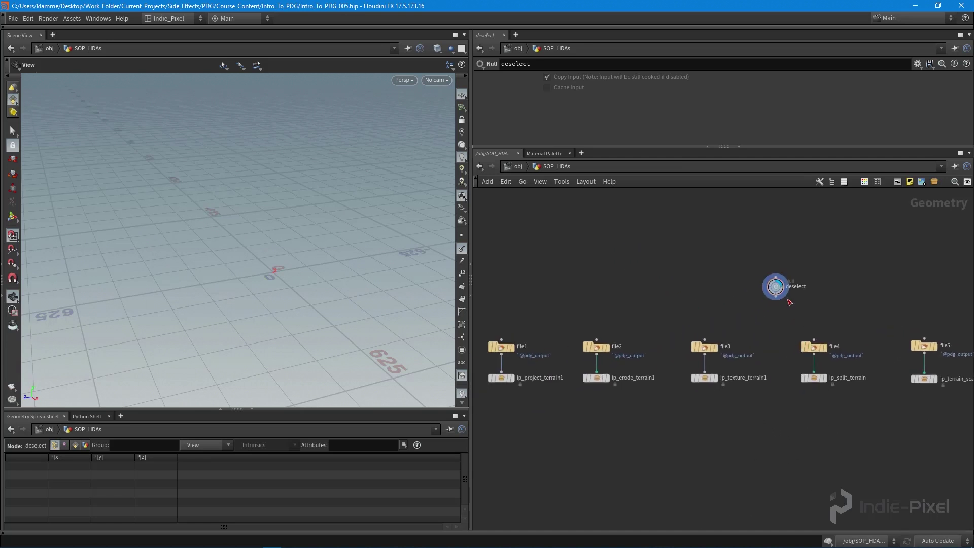
drag(776, 293, 700, 291)
Step: Unlock the ip_project_terrain1 asset by allowing editing of its contents
scroll(625, 359, up, 6)
mouse_move(595, 346)
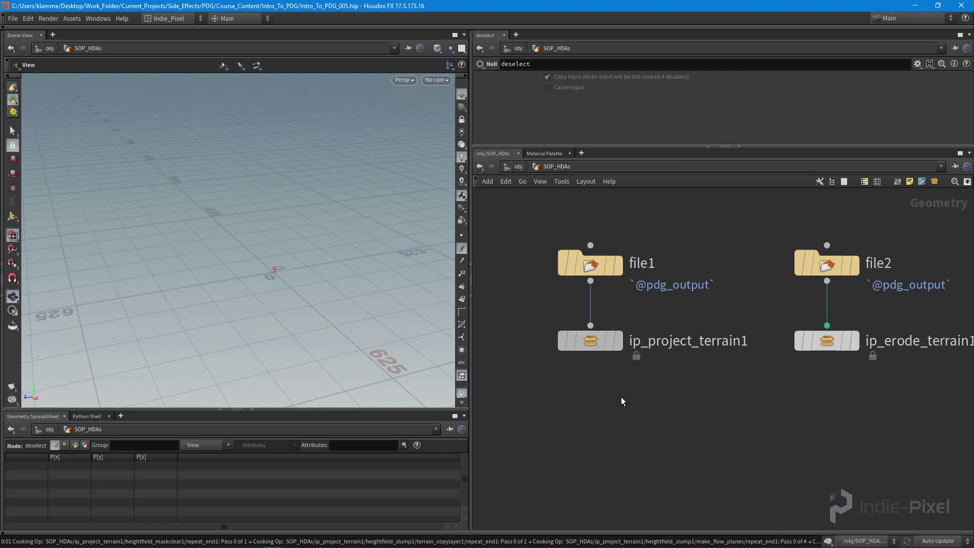
right_click(604, 354)
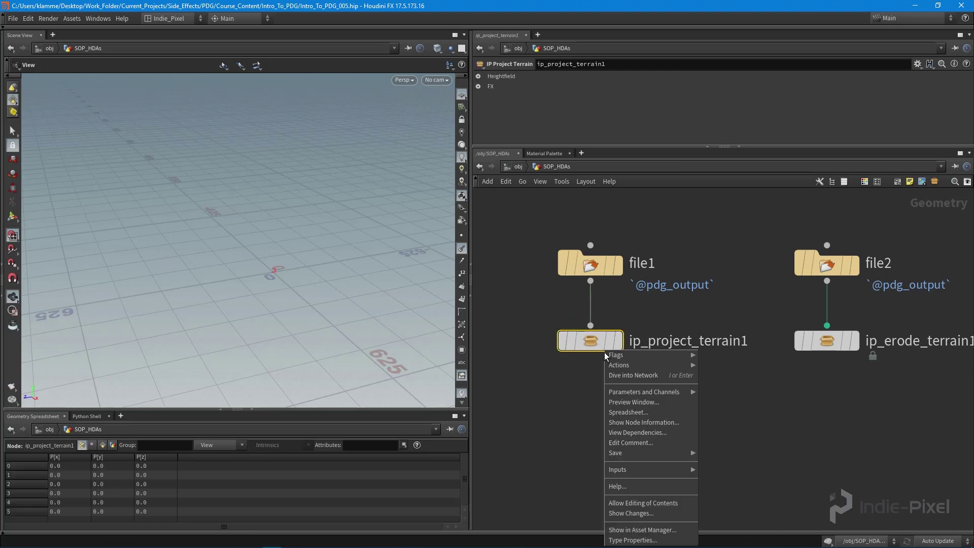
click(657, 503)
middle_drag(643, 424, 691, 441)
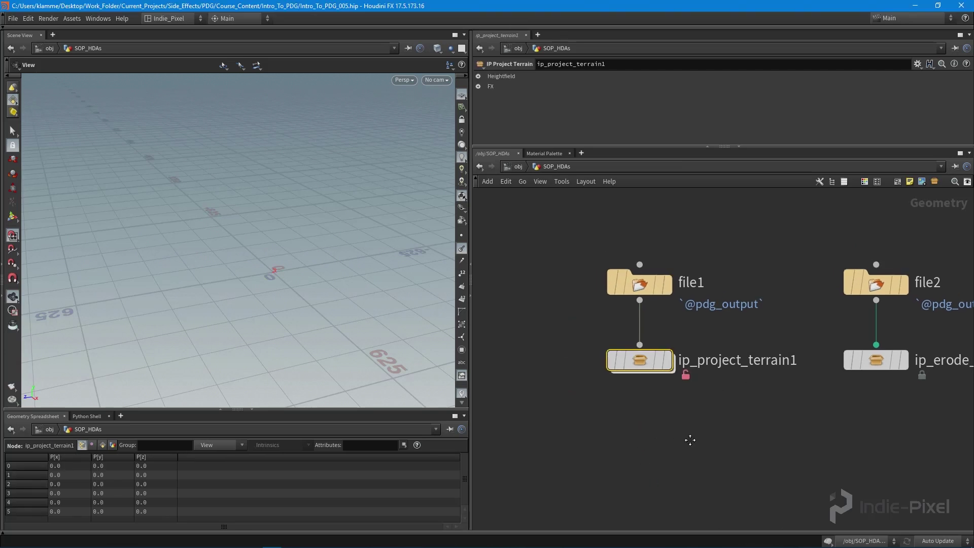
Step: In ip_project_terrain1's operator type properties, set the maximum inputs to 2
right_click(643, 363)
click(680, 540)
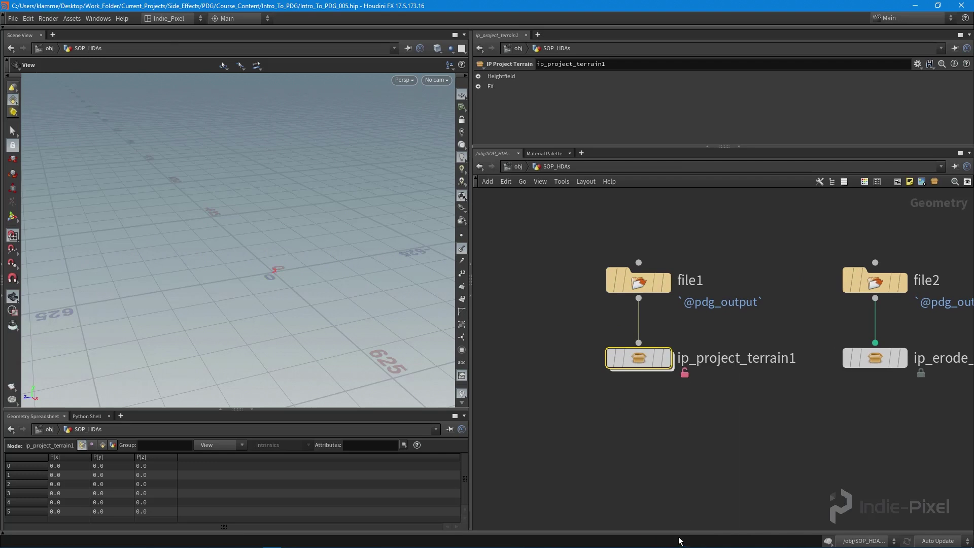
drag(321, 75, 319, 74)
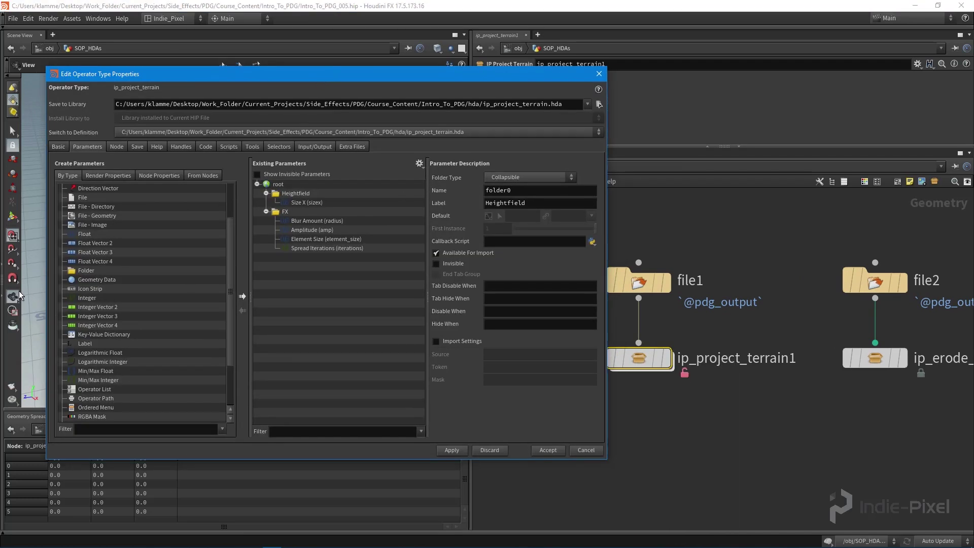
click(114, 149)
click(58, 146)
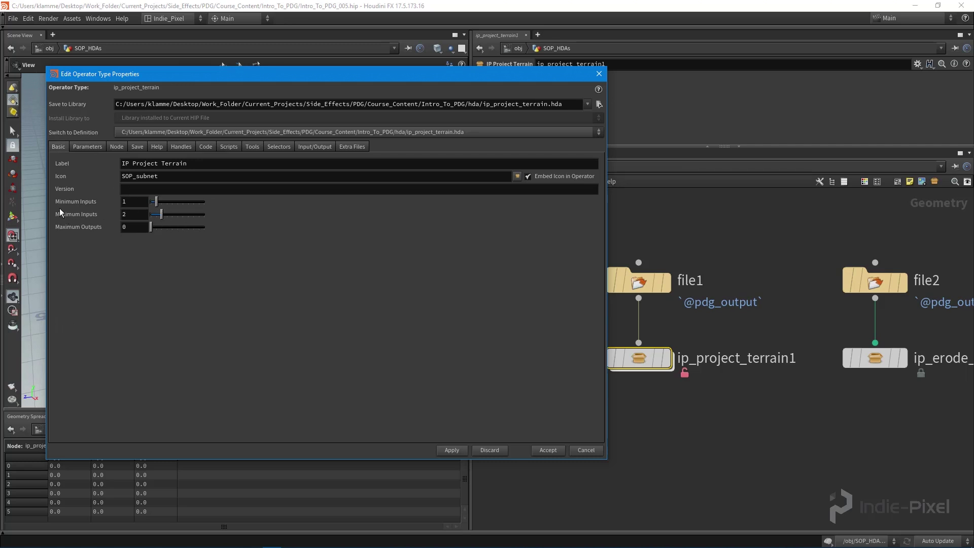
drag(133, 217, 110, 215)
click(229, 319)
Step: Label the asset's second input Area Geo and accept the operator type properties
click(313, 146)
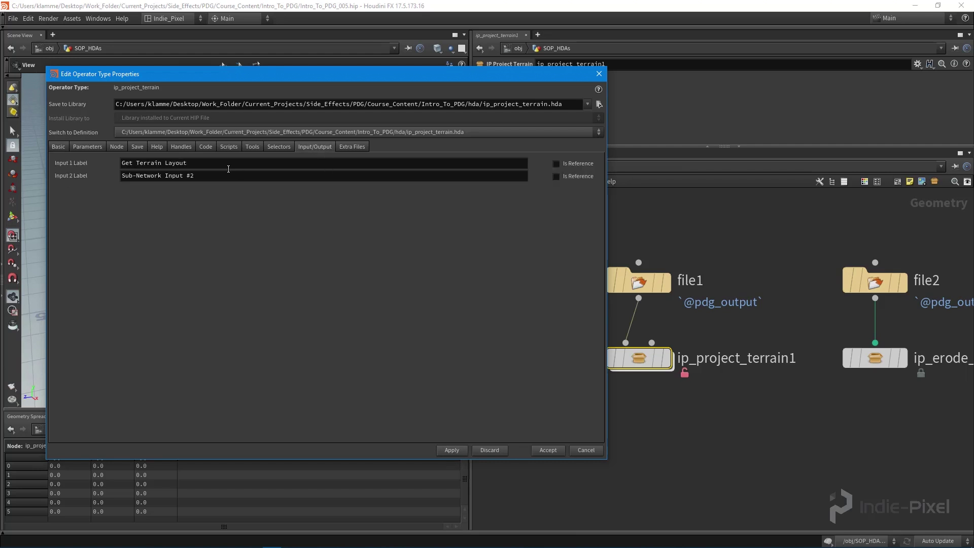
click(226, 177)
text(Area)
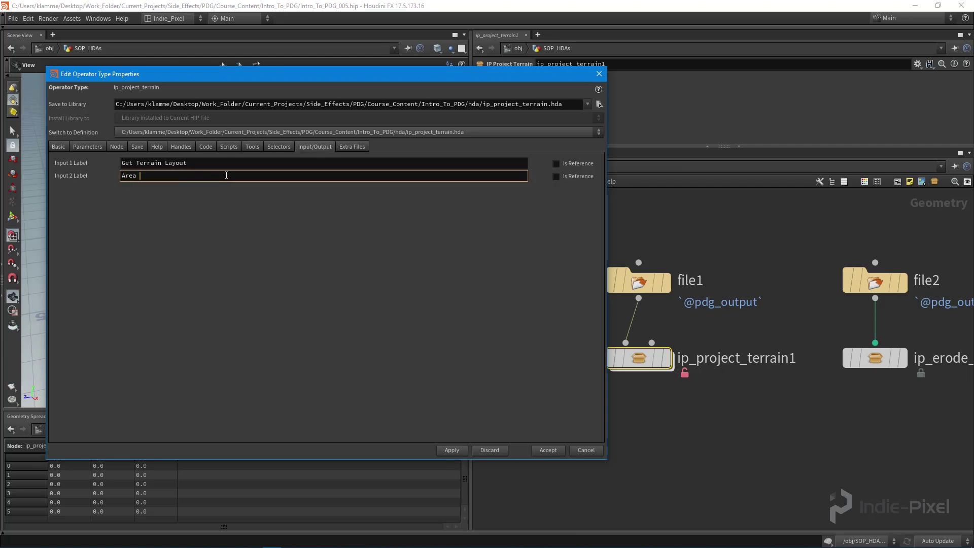
text( Geo)
key(Return)
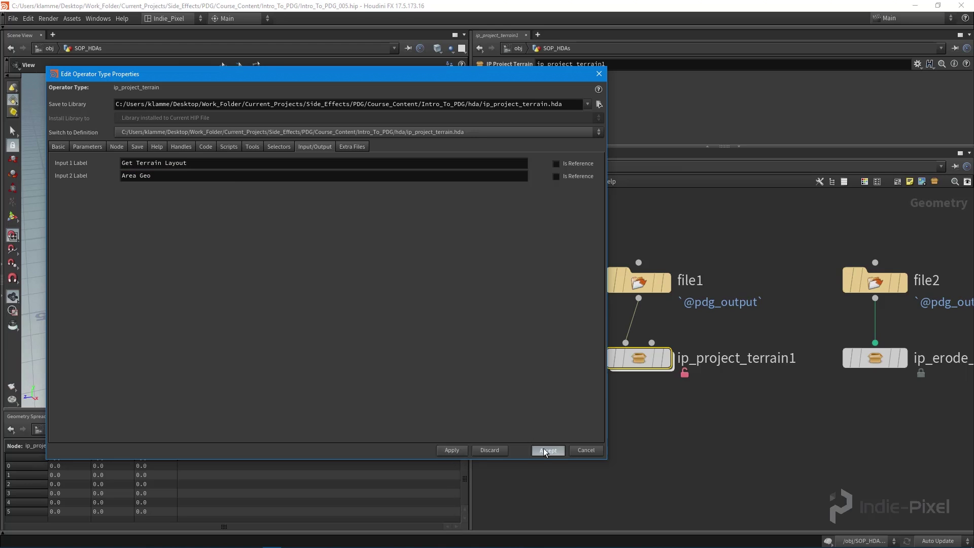
key(Return)
Step: Move file1 aside and place a duplicate of it beside it, above ip_project_terrain1
middle_drag(683, 425, 738, 469)
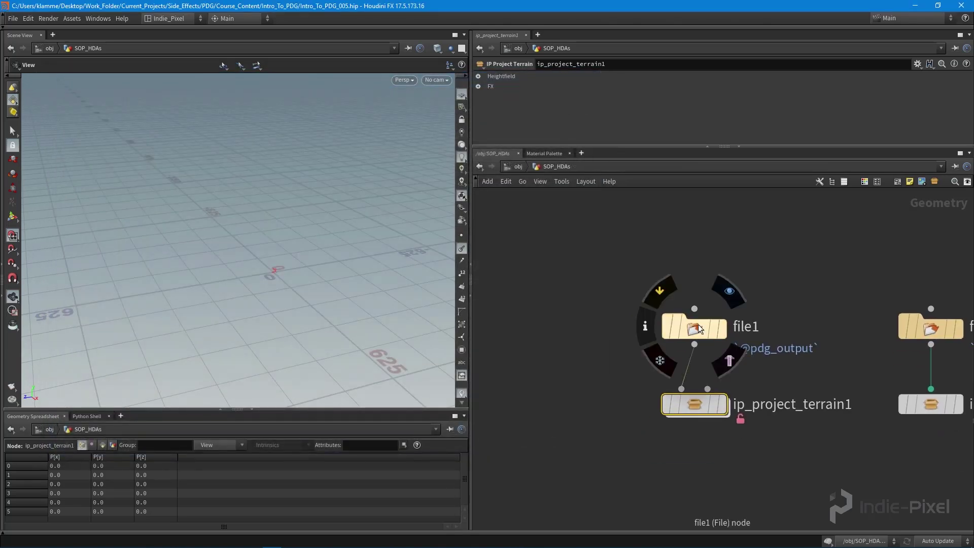
drag(698, 324, 576, 301)
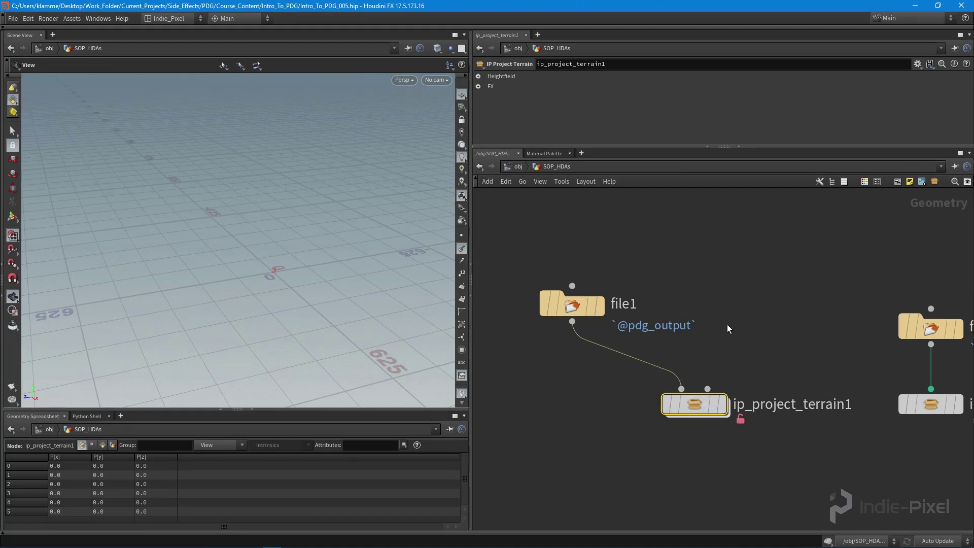
middle_drag(729, 326, 696, 325)
mouse_move(551, 308)
alt+drag(551, 308, 710, 310)
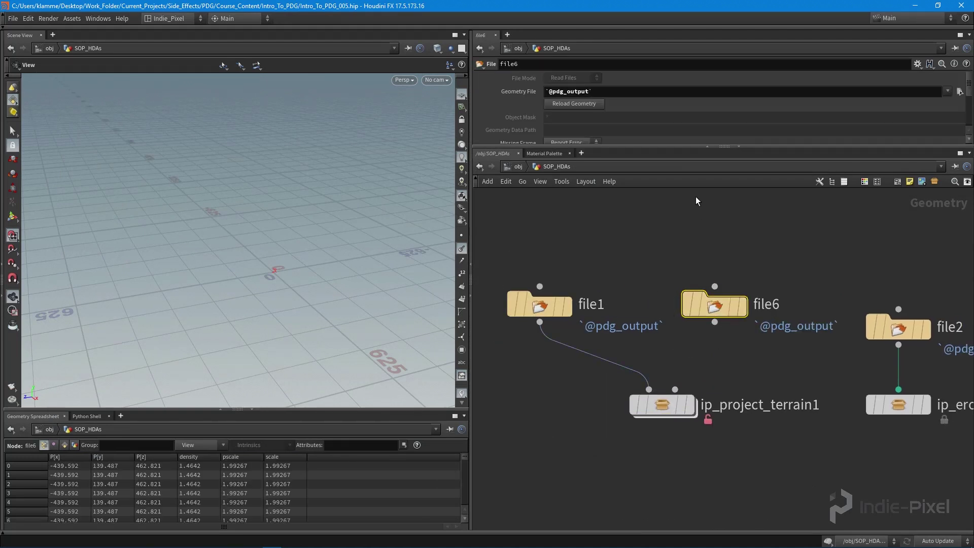
click(632, 91)
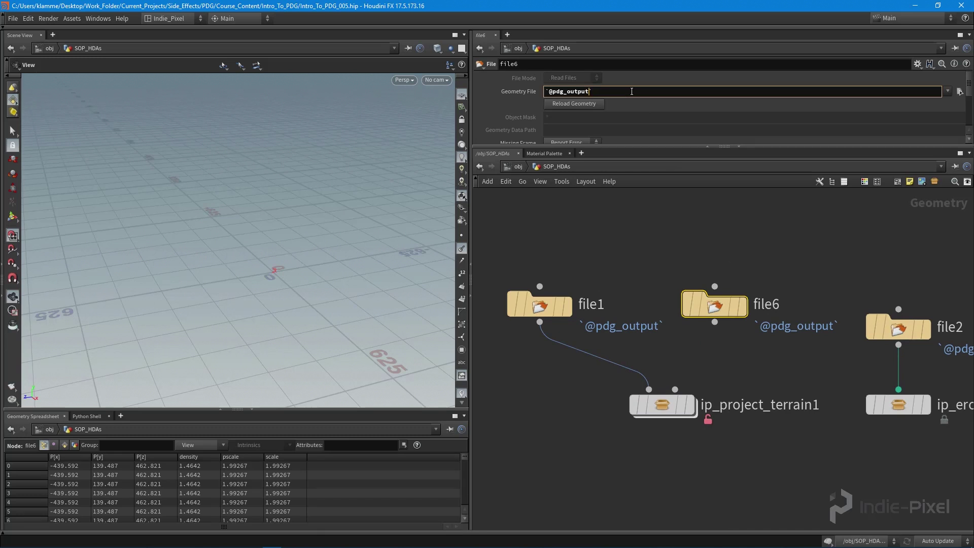
text(.1)
key(Return)
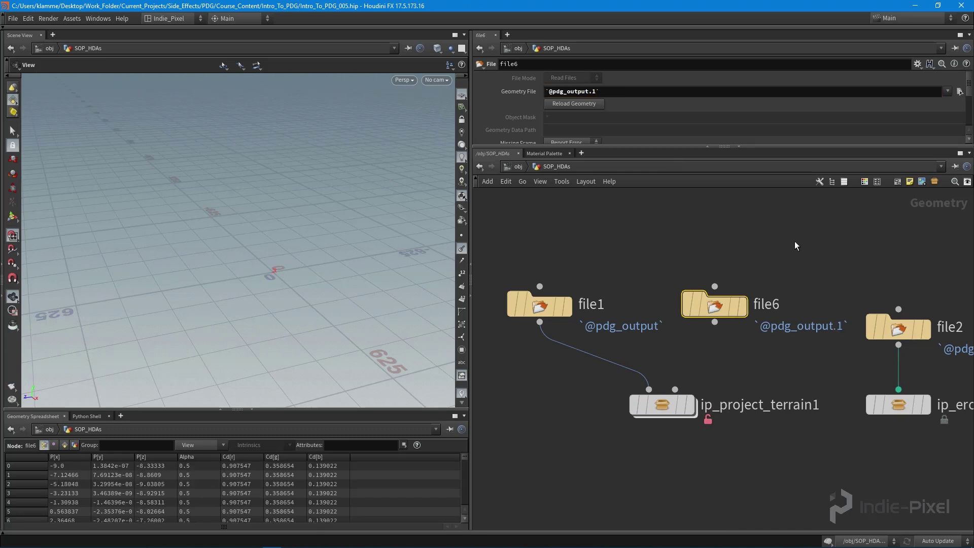
Step: Display the duplicated file node and frame its area geometry in the viewport
click(742, 306)
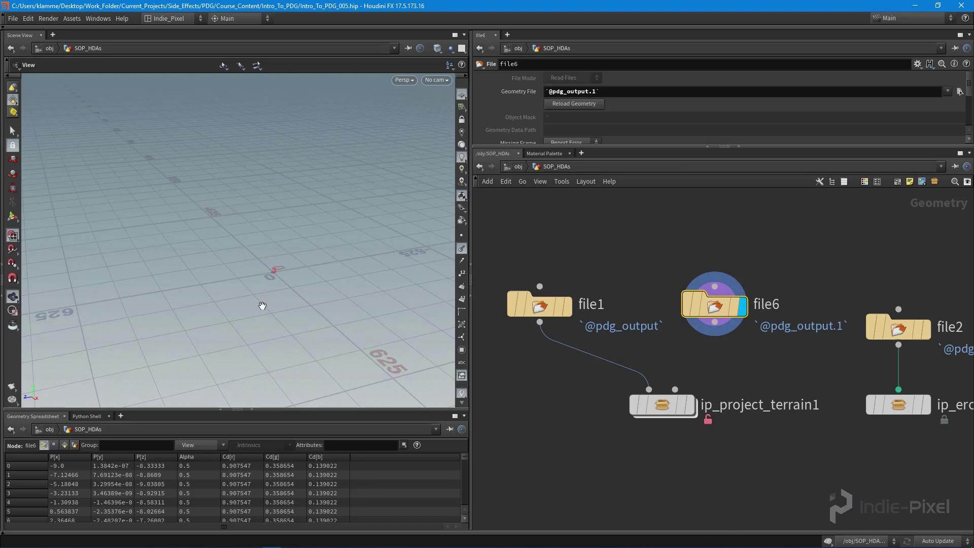
key(space+g)
alt+drag(317, 316, 372, 345)
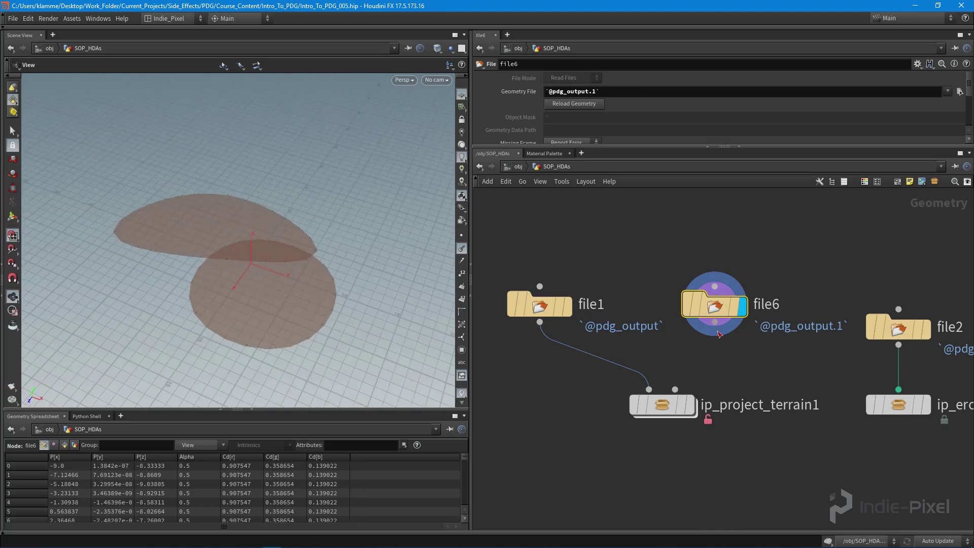
Step: Connect file6 to the second input of ip_project_terrain1
drag(714, 323, 632, 402)
drag(528, 249, 715, 340)
middle_drag(775, 446, 783, 404)
scroll(783, 404, down, 1)
click(711, 401)
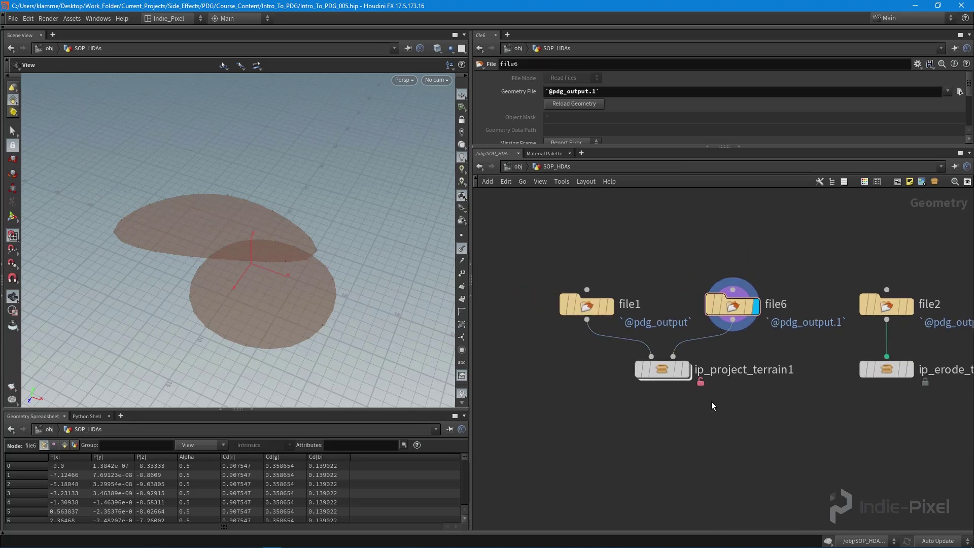
Step: Go inside ip_project_terrain1 and move the overlapping Area Geo input away from Get Terrain Layout
double_click(667, 370)
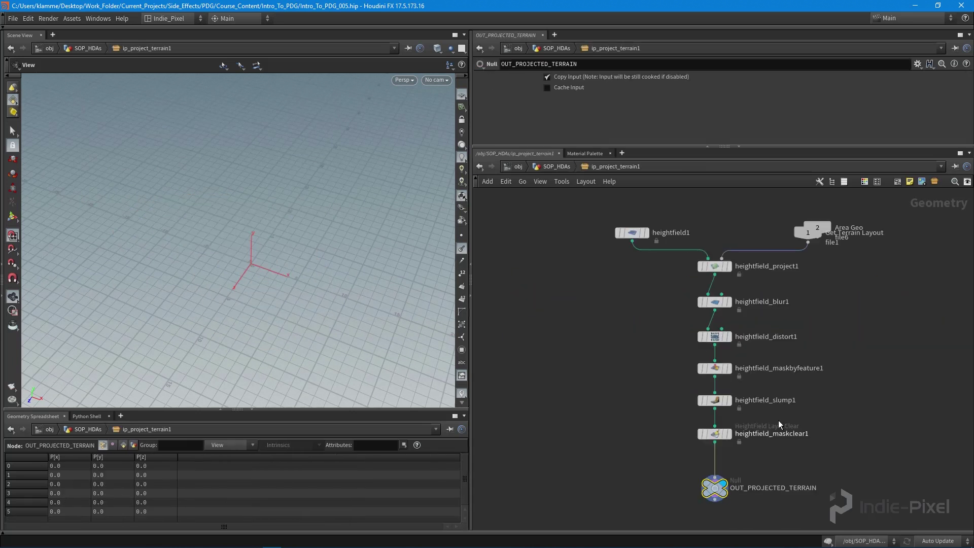
scroll(786, 289, up, 5)
drag(776, 261, 918, 340)
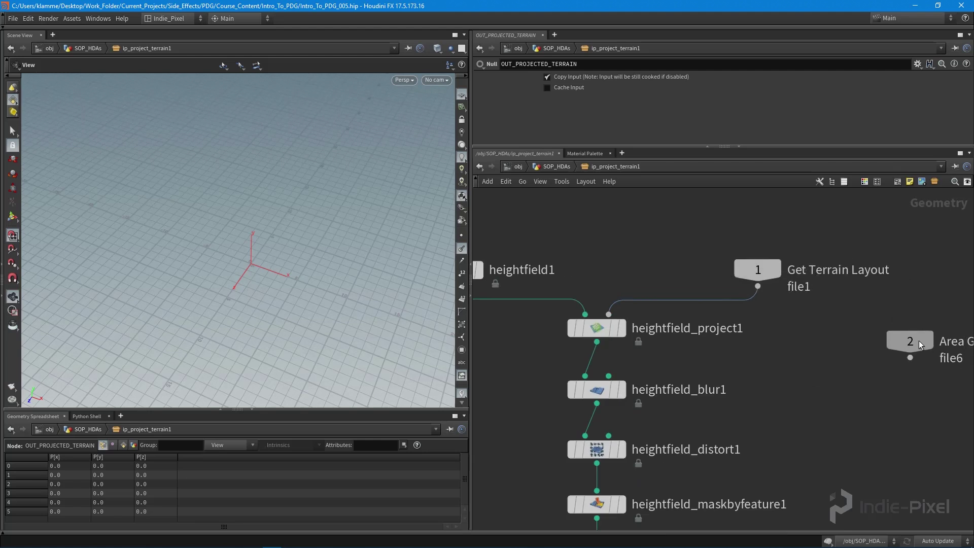
Step: Move heightfield1, Get Terrain Layout and heightfield_project1 up together to open a gap above heightfield_blur1
scroll(823, 363, down, 2)
scroll(823, 363, down, 2)
drag(568, 266, 820, 333)
drag(695, 339, 688, 252)
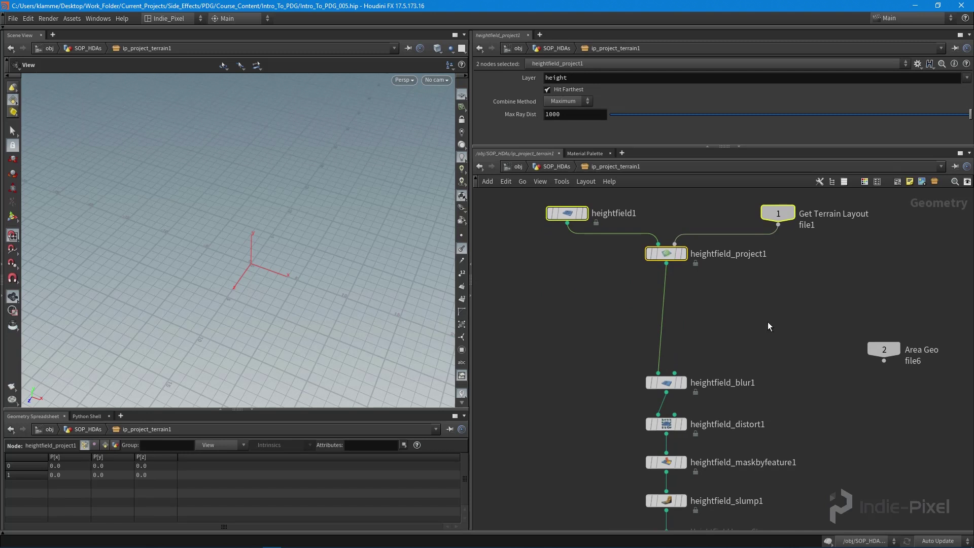
Step: Arrange the Get Terrain Layout and Area Geo inputs side by side above heightfield_project1
middle_drag(768, 321, 758, 345)
drag(867, 374, 823, 296)
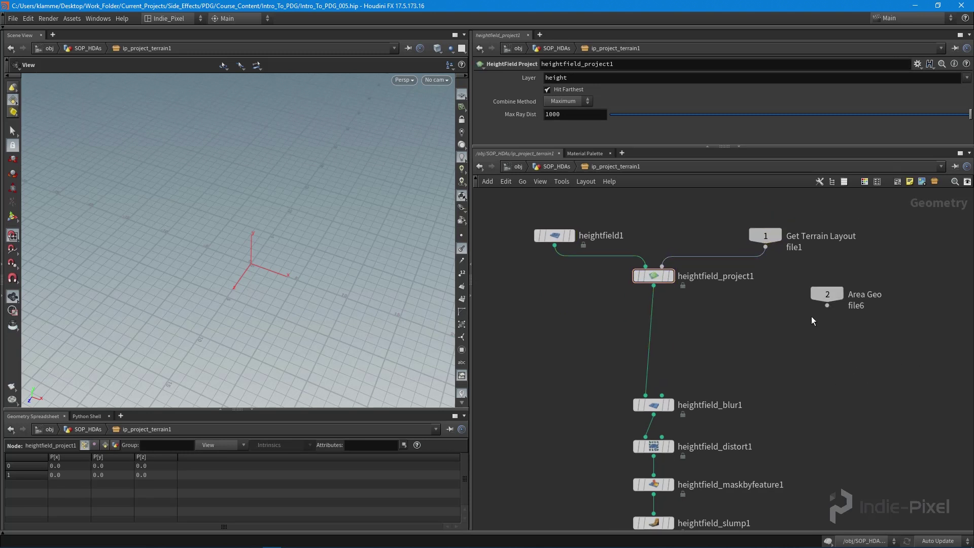
click(826, 296)
middle_drag(785, 281, 771, 311)
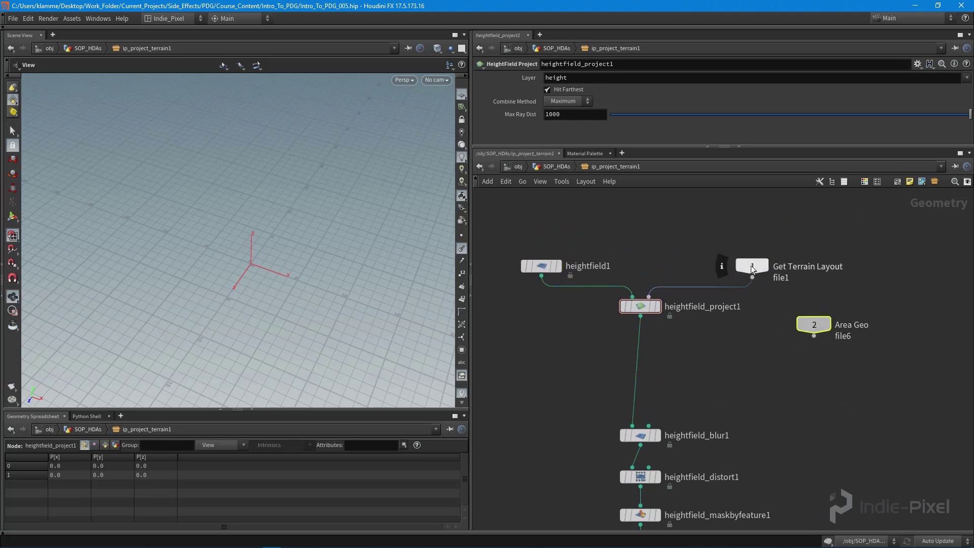
drag(751, 266, 728, 228)
drag(813, 331, 876, 236)
Step: Add a Merge node, connect Get Terrain Layout and Area Geo to it, and display the merge
key(Tab)
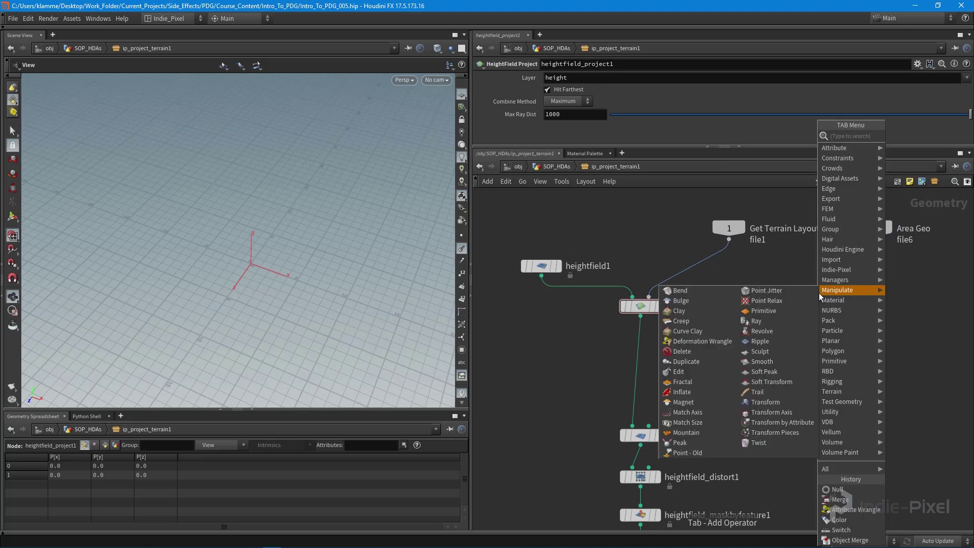
text(merge)
key(Return)
click(799, 290)
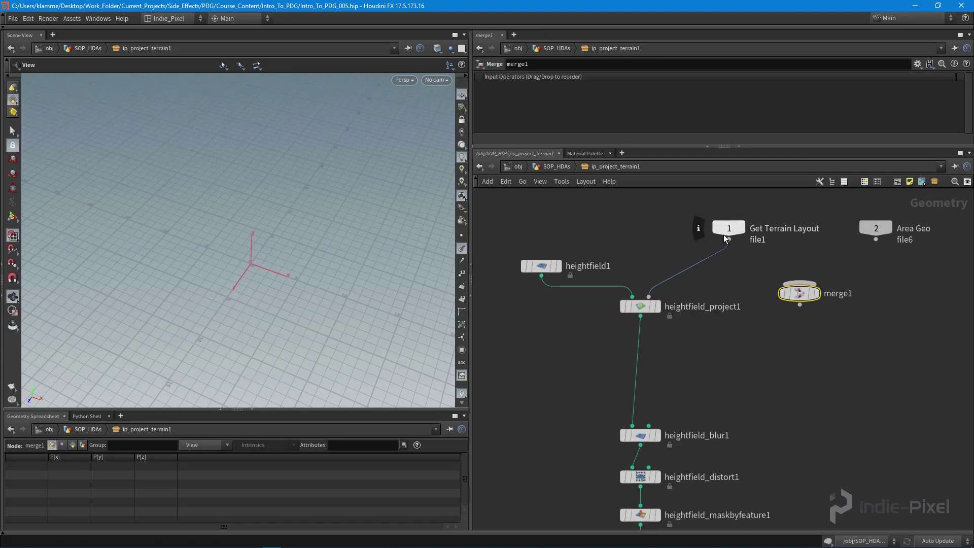
drag(729, 239, 795, 290)
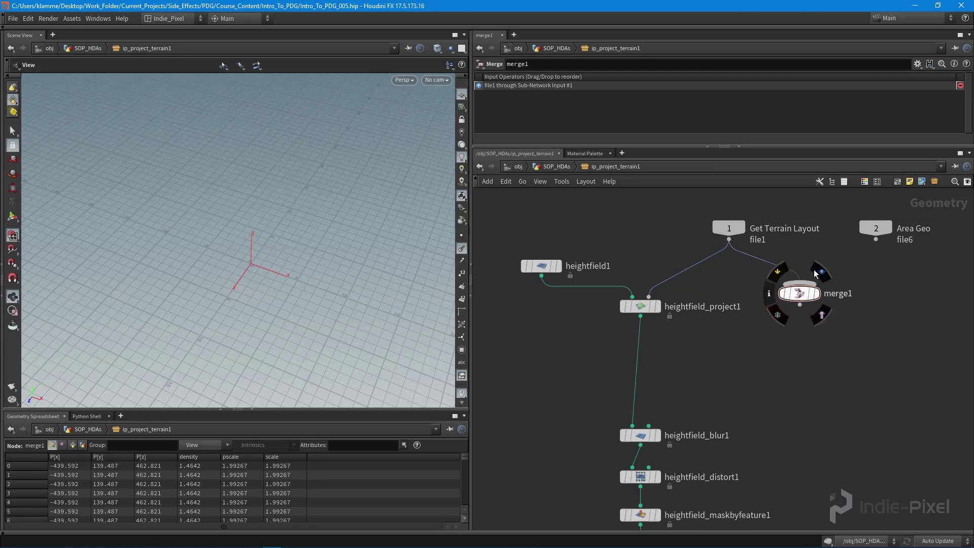
drag(876, 239, 801, 285)
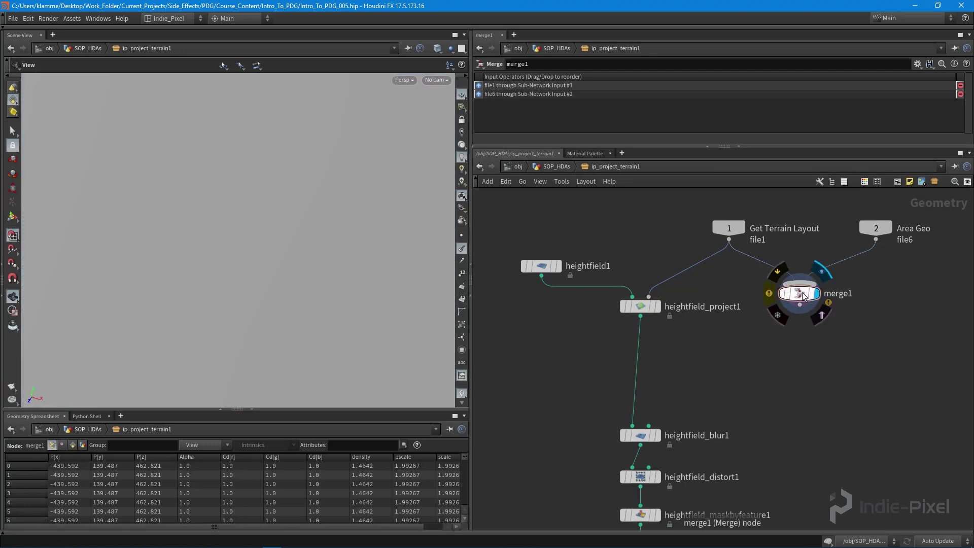
Step: Show the merged terrain layout and area geometry in wireframe
mouse_move(229, 262)
mouse_down()
mouse_move(72, 259)
mouse_move(232, 213)
mouse_move(280, 239)
mouse_move(291, 269)
mouse_move(258, 266)
mouse_move(380, 215)
mouse_move(241, 213)
mouse_move(189, 228)
mouse_move(185, 263)
mouse_move(254, 187)
mouse_move(229, 205)
mouse_move(193, 334)
mouse_move(245, 232)
mouse_move(181, 246)
mouse_move(152, 302)
mouse_move(254, 233)
mouse_move(304, 226)
mouse_move(263, 141)
mouse_up()
key(w)
middle_drag(762, 346, 761, 327)
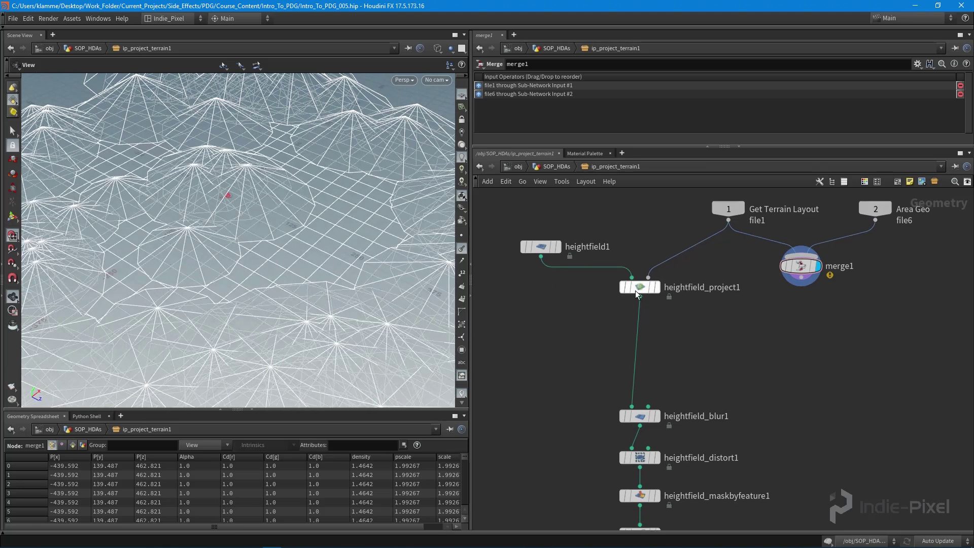
Step: Connect merge1's output to the Geometry to Project input of heightfield_project1, replacing the direct Get Terrain Layout connection
drag(636, 288, 639, 302)
middle_drag(786, 331, 788, 356)
click(801, 303)
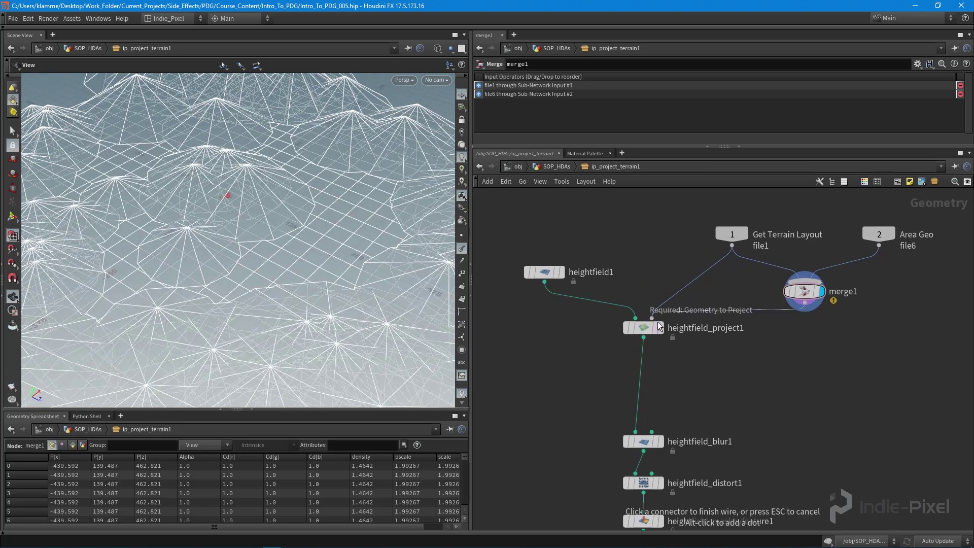
click(652, 319)
Step: Tidy merge1 and heightfield1 side by side above heightfield_project1, and display and select heightfield_project1
middle_drag(842, 335, 820, 364)
drag(789, 320, 751, 322)
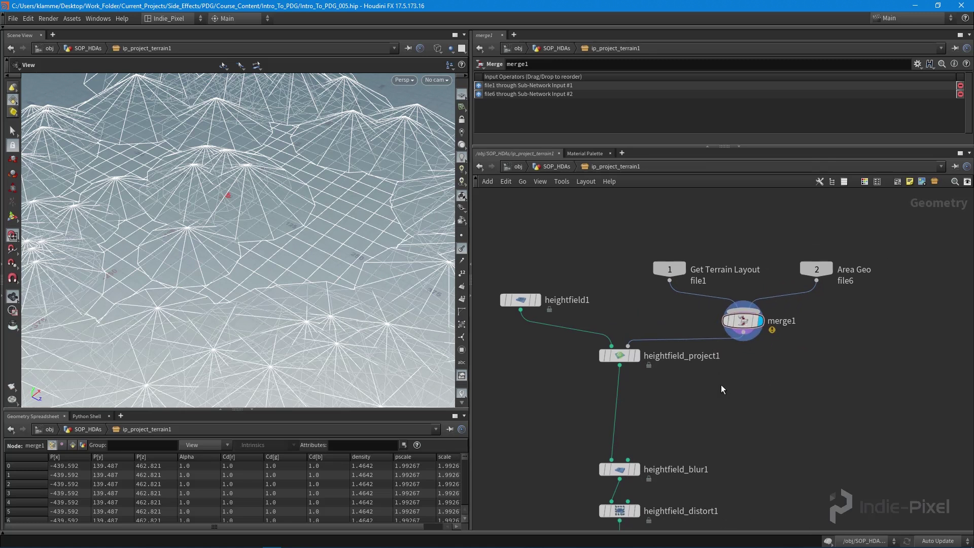
drag(518, 304, 509, 315)
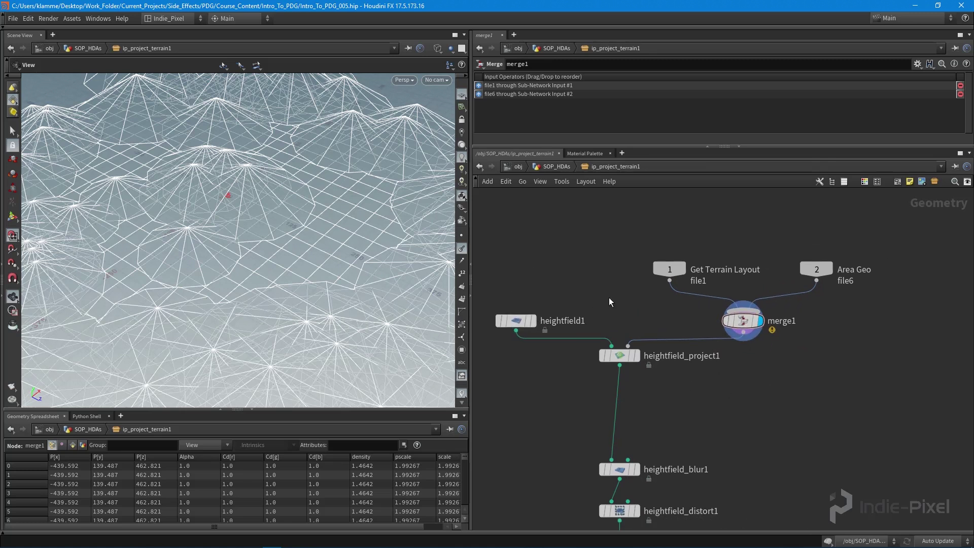
middle_drag(609, 298, 626, 273)
click(654, 332)
click(628, 331)
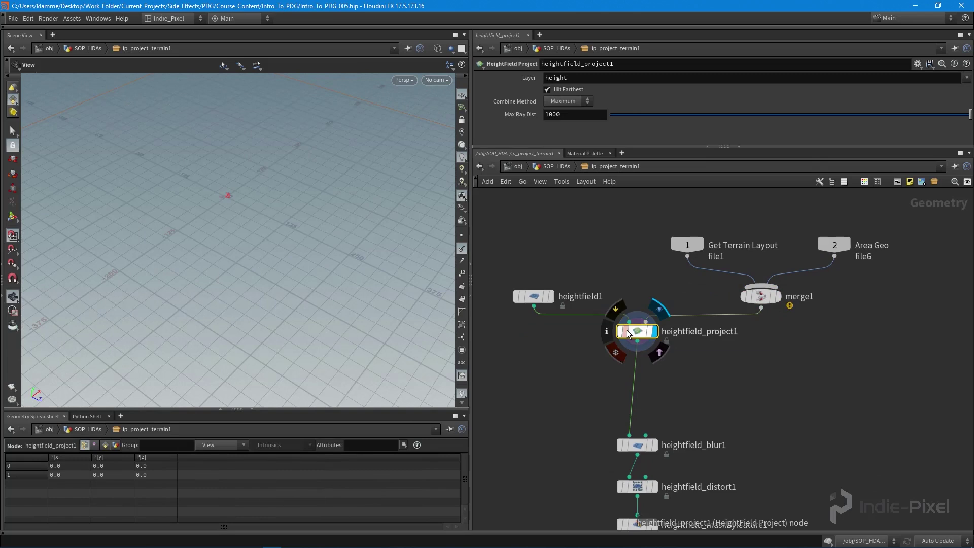
key(Tab)
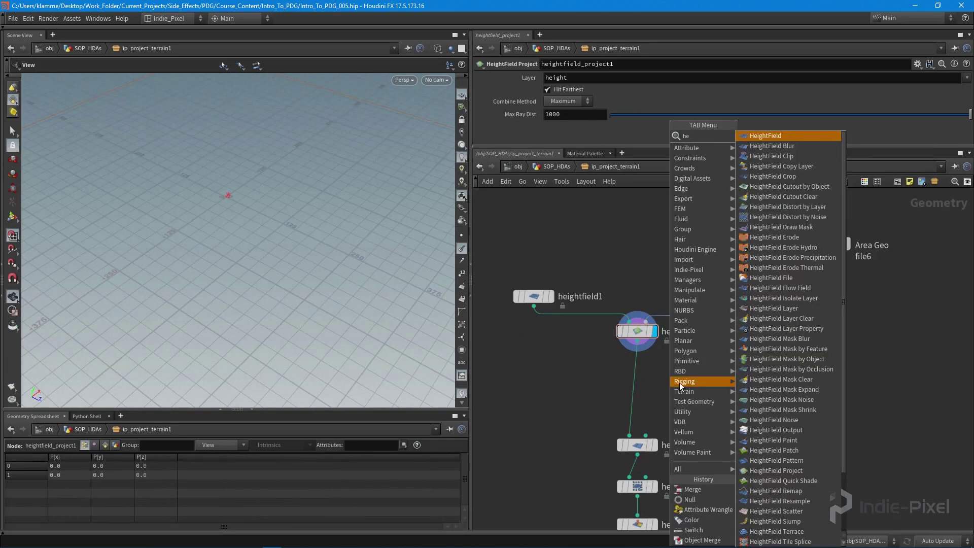
key(Escape)
click(685, 385)
scroll(687, 387, up, 1)
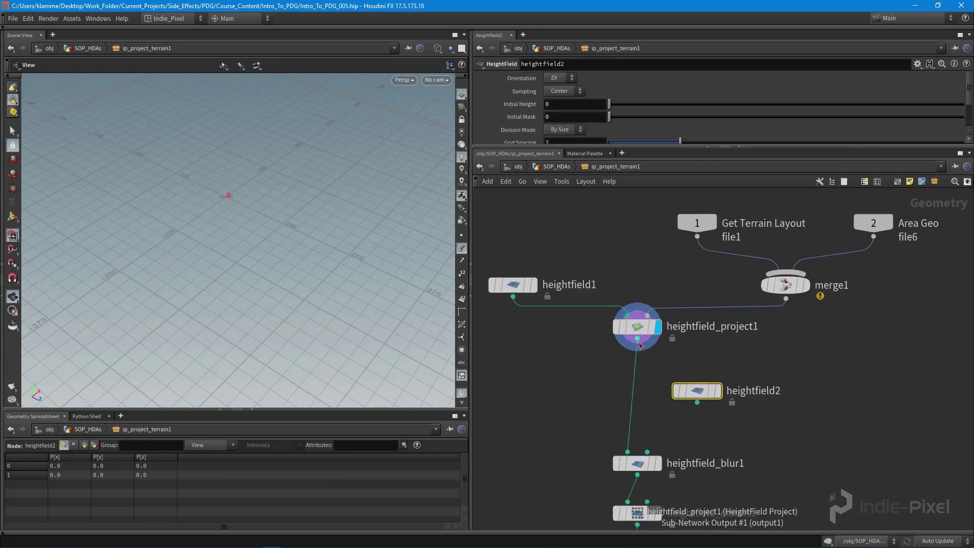
mouse_move(690, 389)
key(Delete)
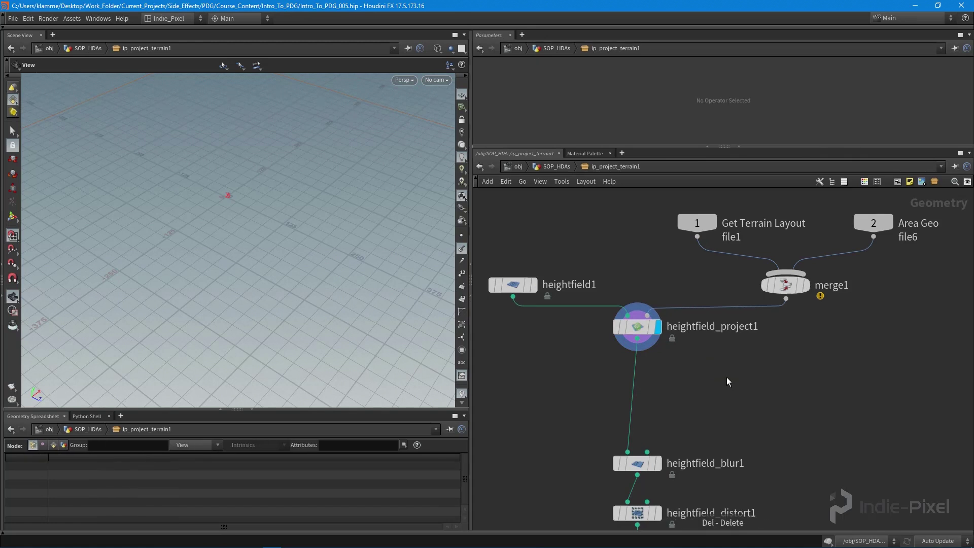
Step: Add a second HeightField Project node and feed heightfield_project1's output into its first input
key(Tab)
text(pro)
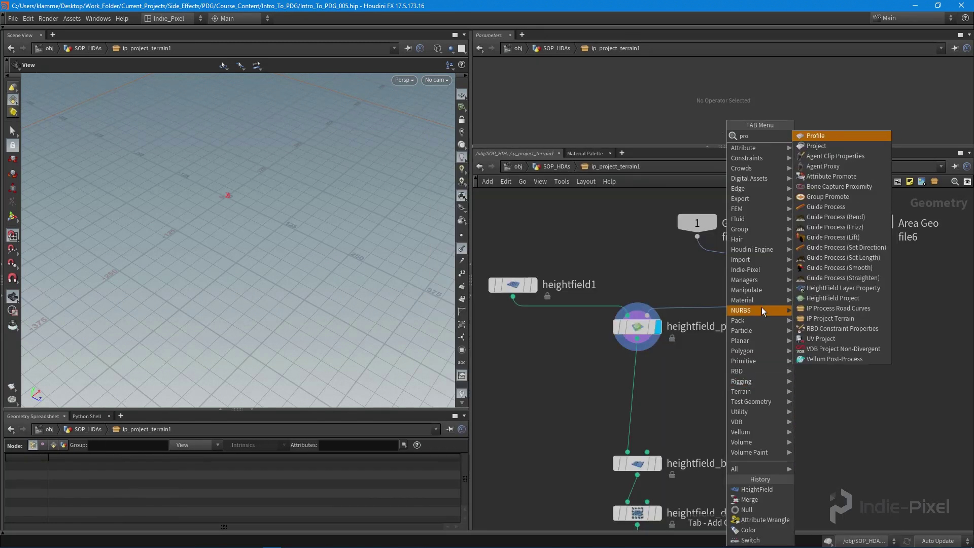
click(866, 299)
click(746, 387)
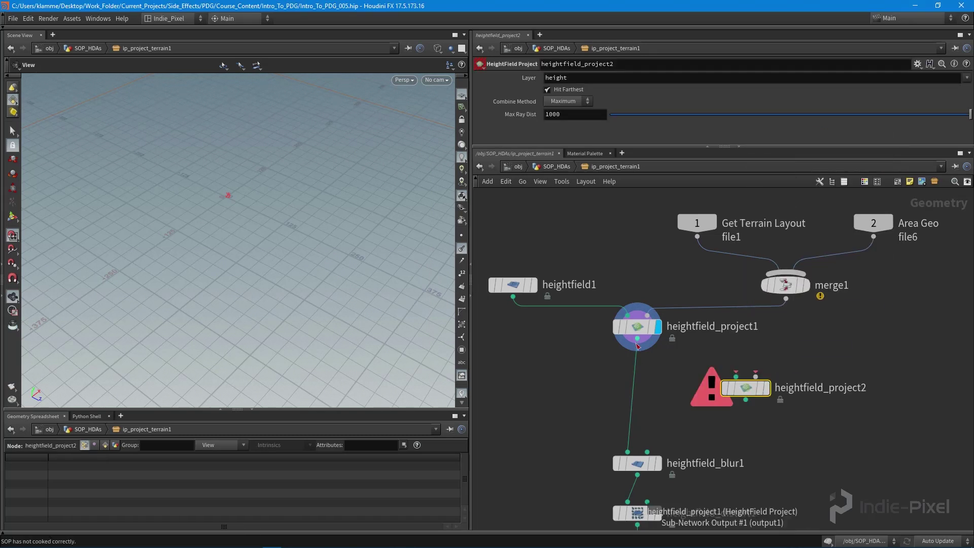
click(637, 339)
click(735, 376)
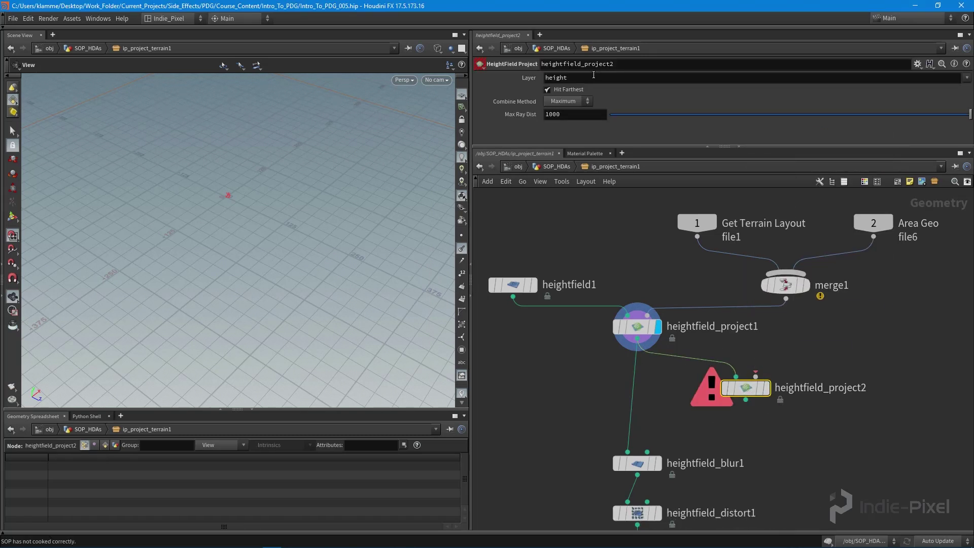
Step: Set heightfield_project2's Combine Method to Minimum and connect Area Geo to its second input
click(568, 102)
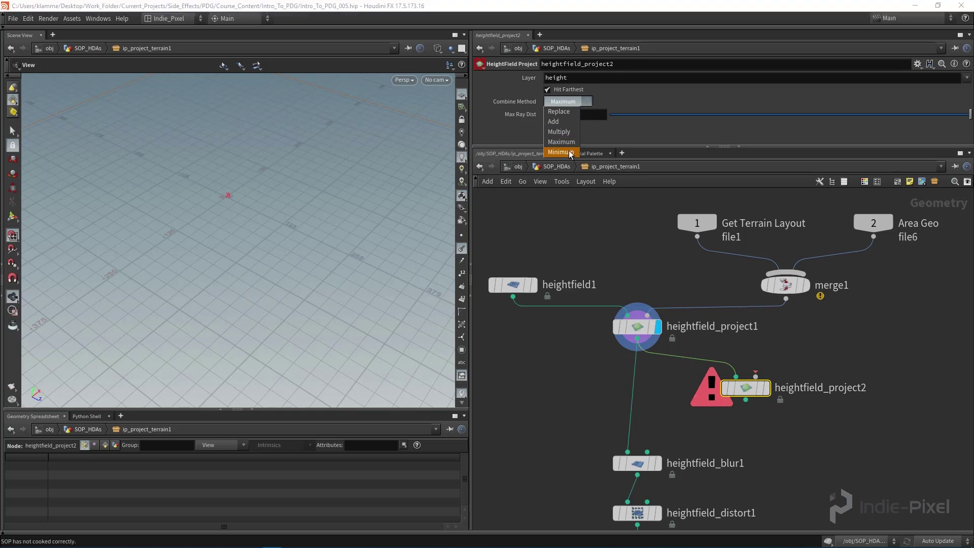
click(561, 150)
middle_drag(832, 347, 794, 322)
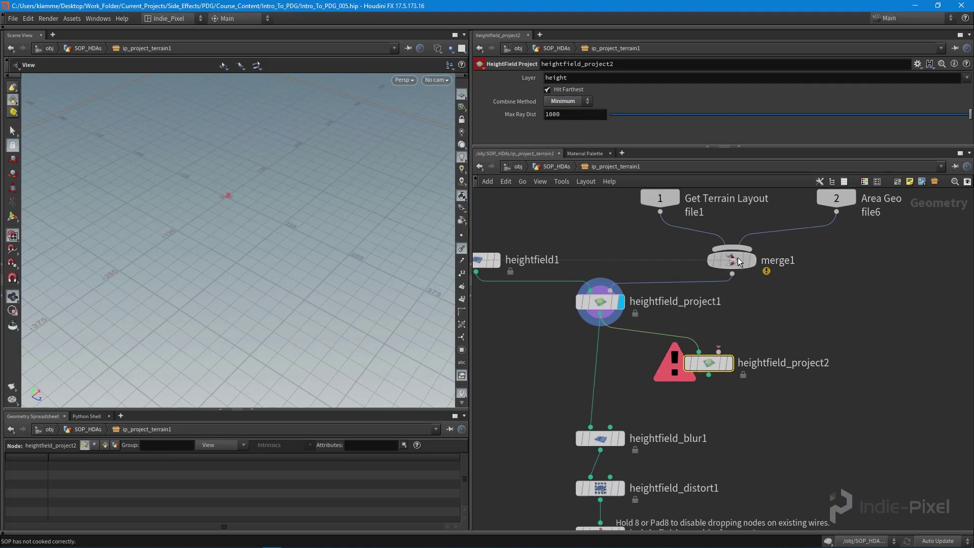
click(836, 212)
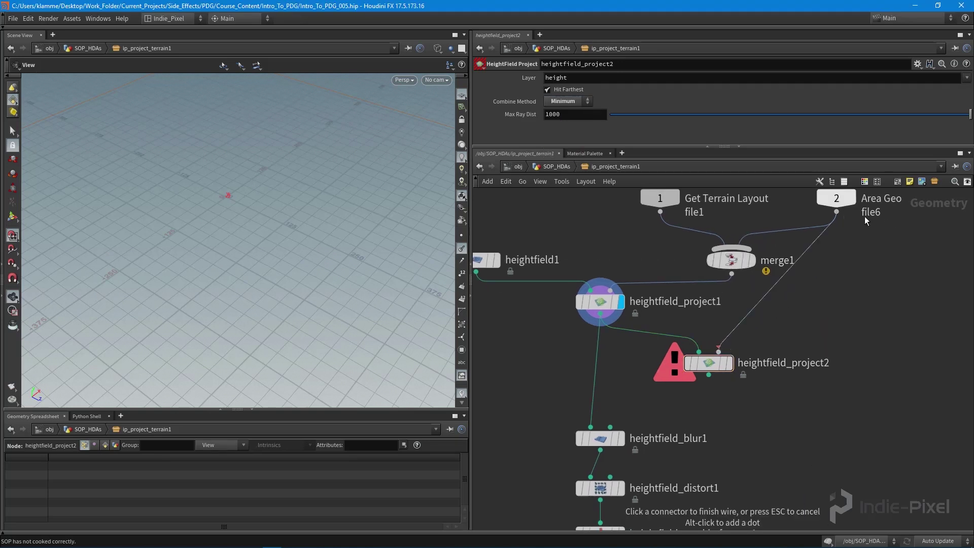
click(719, 352)
Step: Move heightfield_project2 directly beneath Area Geo and display it
drag(729, 358, 841, 359)
click(842, 359)
middle_drag(745, 399, 712, 373)
Step: Move the chain from heightfield_blur1 to OUT_PROJECTED_TERRAIN below heightfield_project2 and feed heightfield_project2 into heightfield_blur1's first input
middle_drag(750, 411, 734, 269)
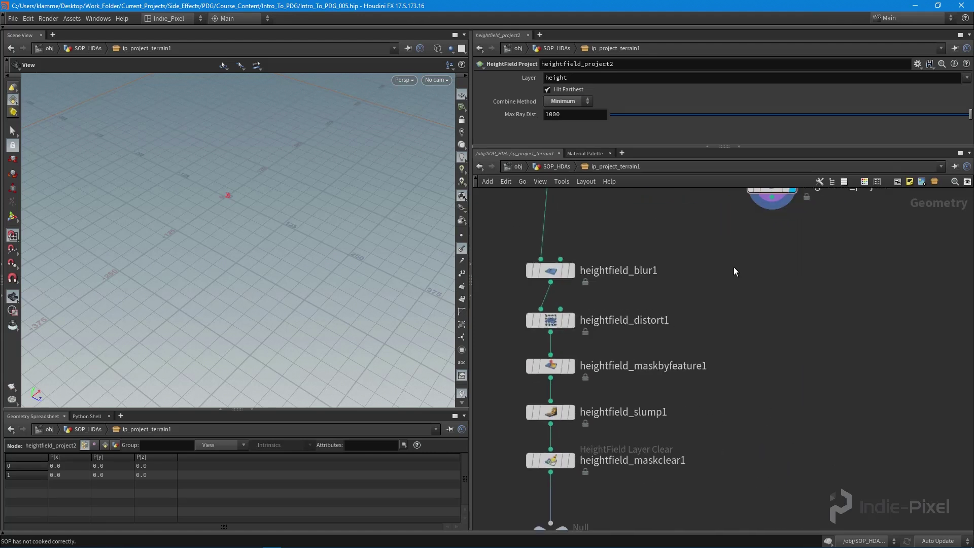
scroll(734, 268, down, 4)
drag(605, 261, 725, 401)
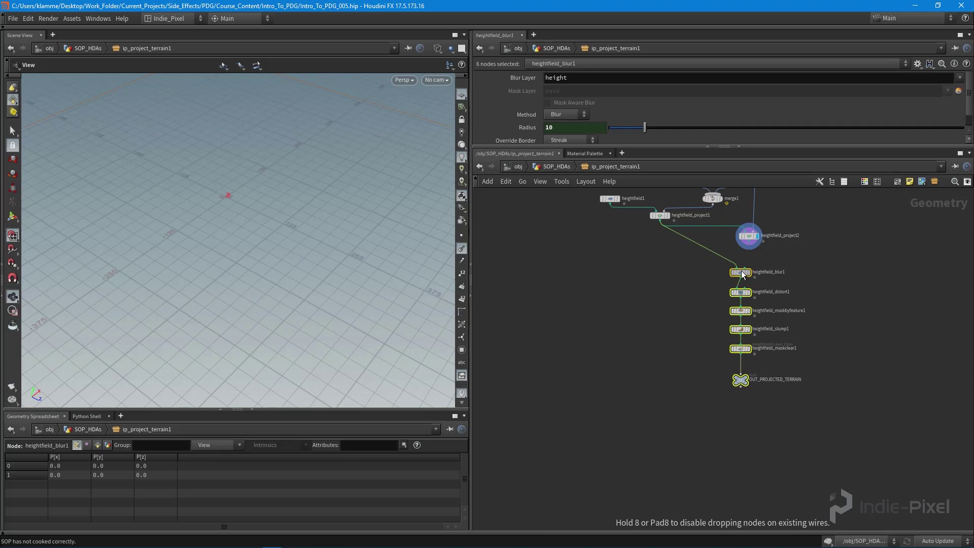
drag(741, 270, 745, 284)
scroll(760, 228, up, 4)
click(740, 308)
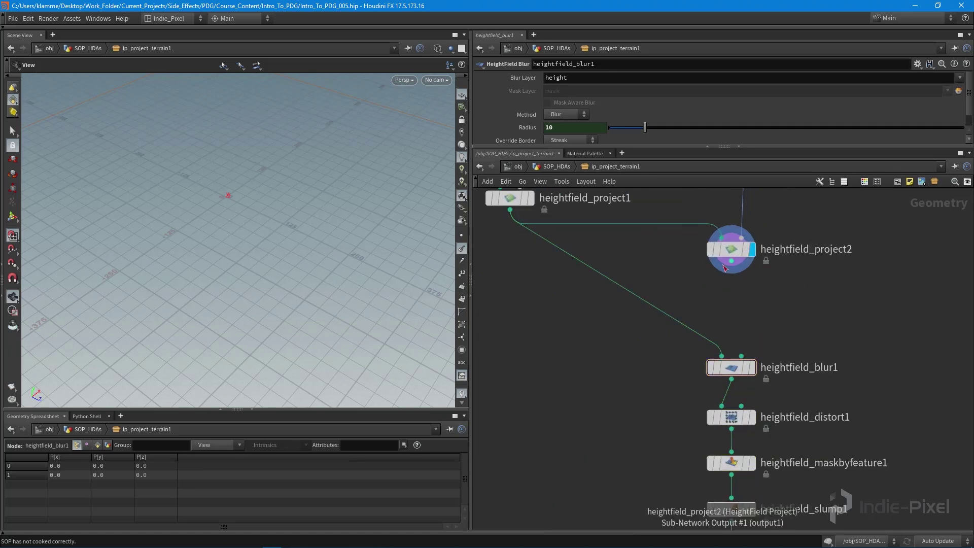
click(726, 267)
click(721, 354)
Step: Move the chain from heightfield_blur1 to OUT_PROJECTED_TERRAIN back under heightfield_project1 and display OUT_PROJECTED_TERRAIN
scroll(811, 327, down, 4)
drag(720, 337, 817, 459)
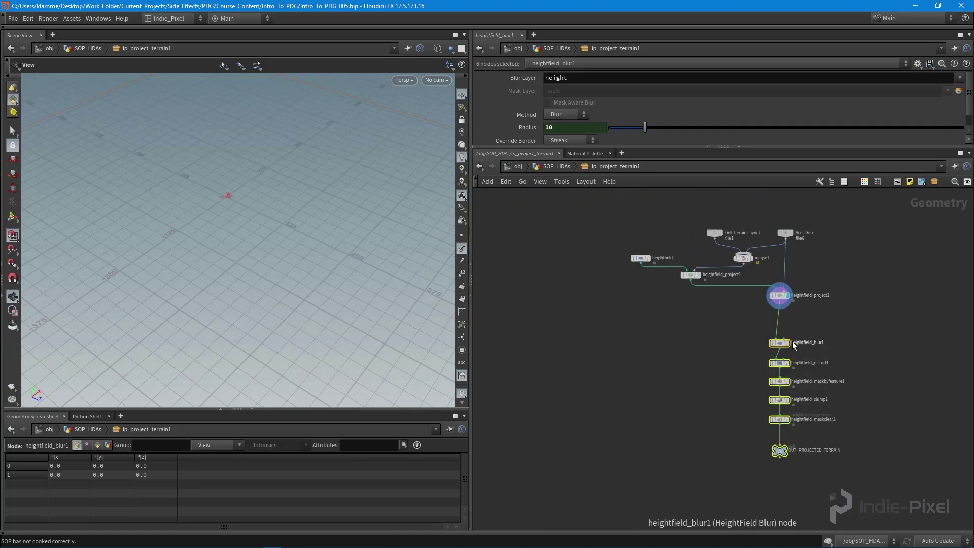
drag(783, 344, 691, 313)
click(773, 380)
scroll(681, 421, up, 4)
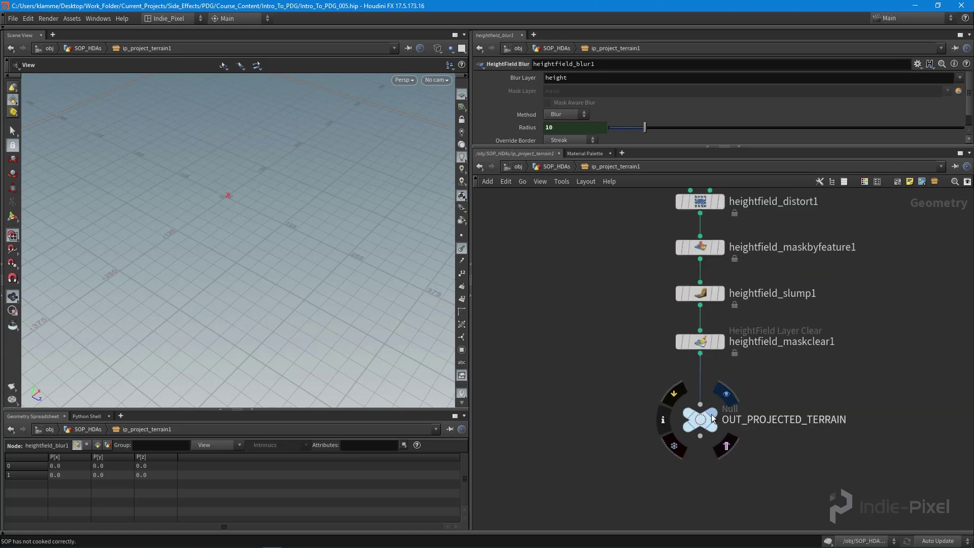
key(h)
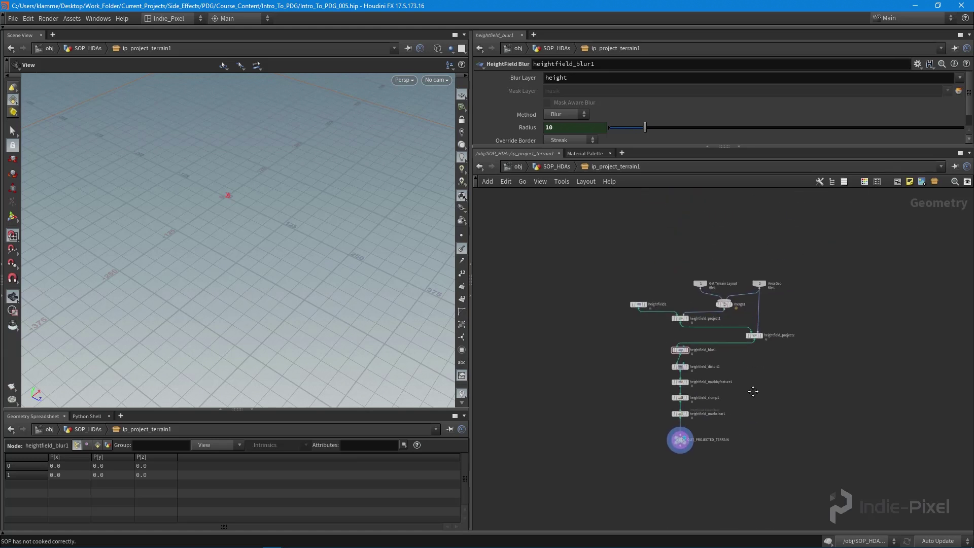
Step: Return to the SOP_HDAs network and save the node type of ip_project_terrain1
key(u)
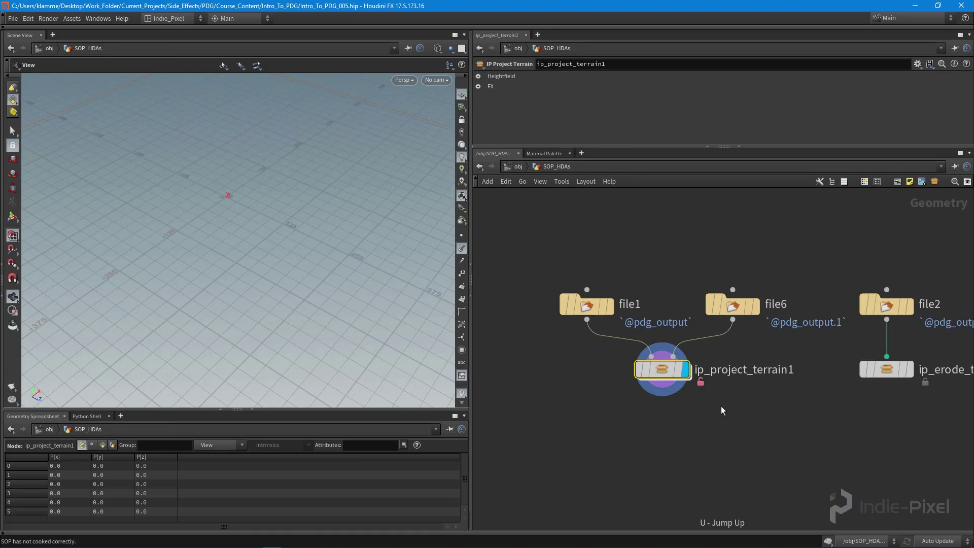
right_click(657, 368)
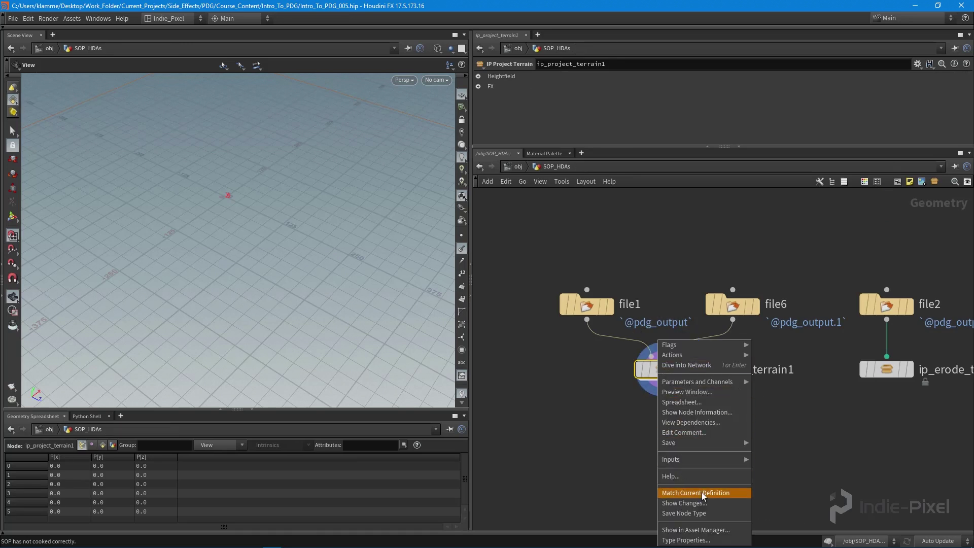
click(685, 513)
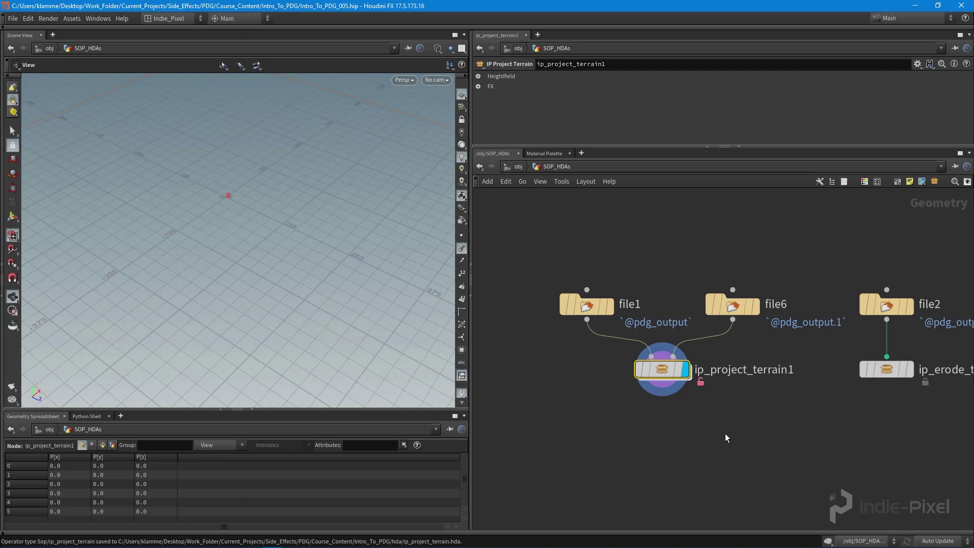
Step: Return to the obj level and go into topnet1 inside ip_level_creation_top1
middle_drag(725, 433, 697, 473)
key(u)
middle_drag(756, 461, 655, 435)
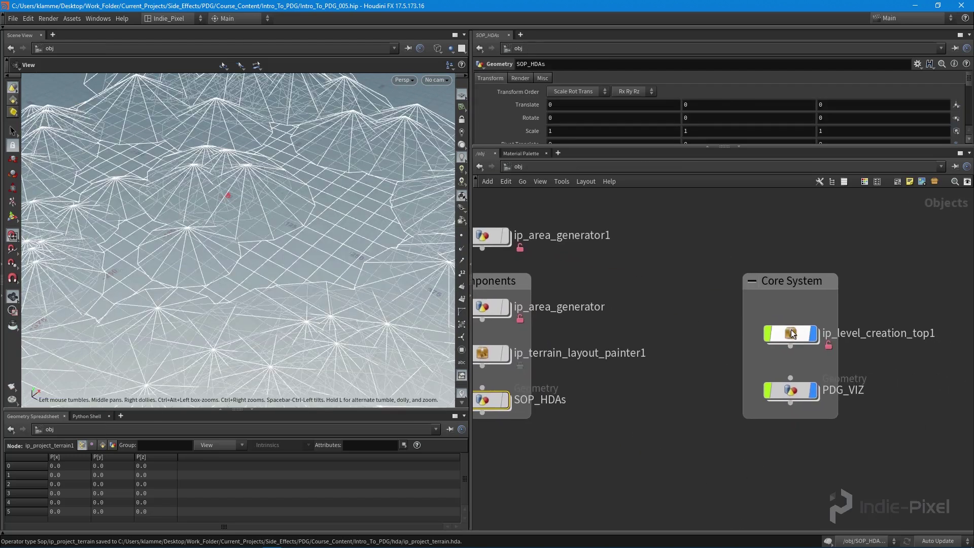
right_click(794, 331)
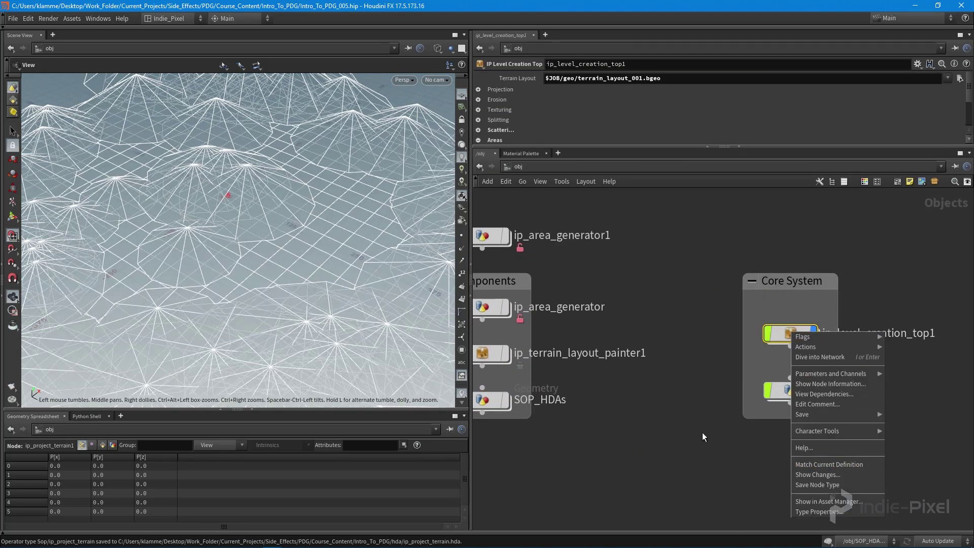
click(702, 432)
double_click(787, 332)
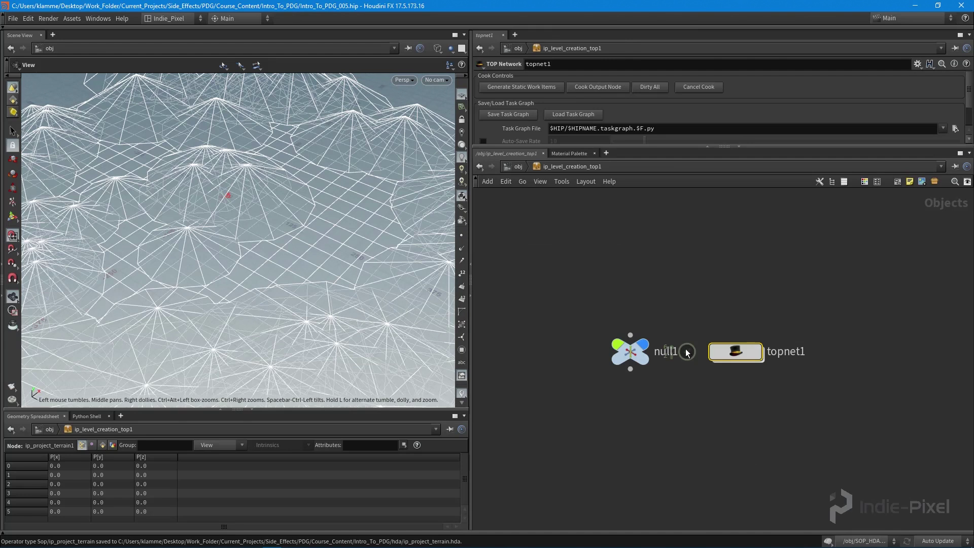
double_click(735, 348)
Step: Select the terrain_scatter node at the end of the task chain
scroll(774, 254, down, 6)
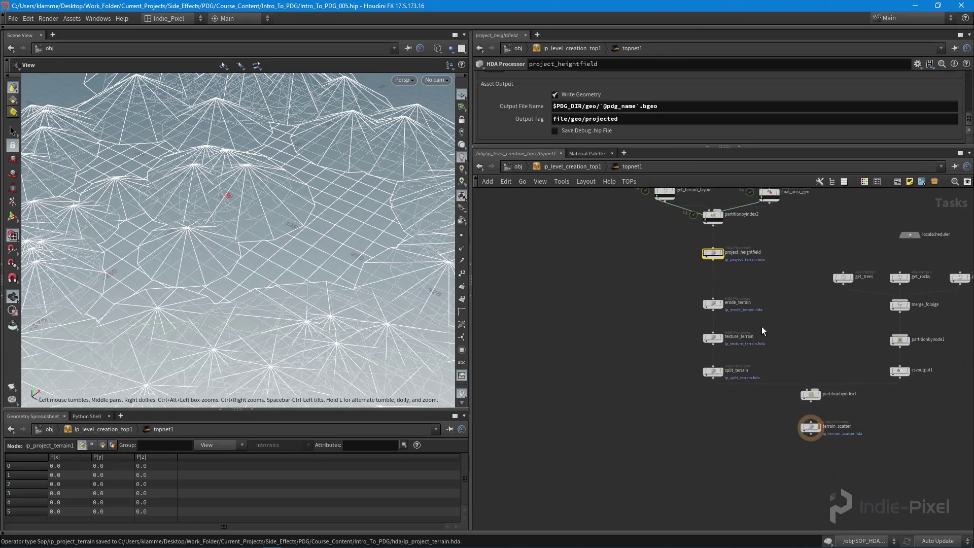
scroll(817, 439, up, 5)
click(804, 414)
scroll(683, 364, down, 5)
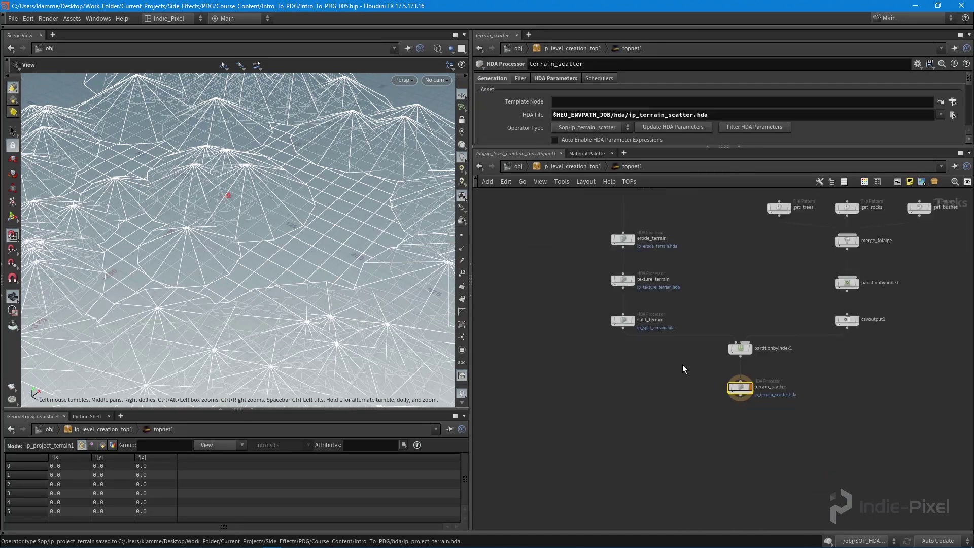
Step: Move project_heightfield slightly down, keeping it in line between partitionbyindex2 and erode_terrain
middle_drag(688, 374, 689, 428)
scroll(685, 385, up, 5)
drag(638, 310, 634, 318)
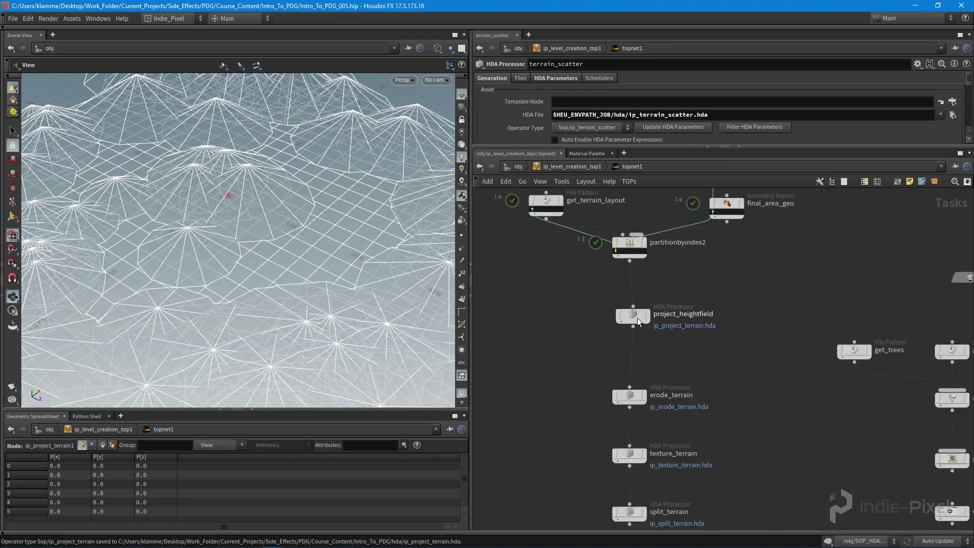
scroll(759, 383, down, 5)
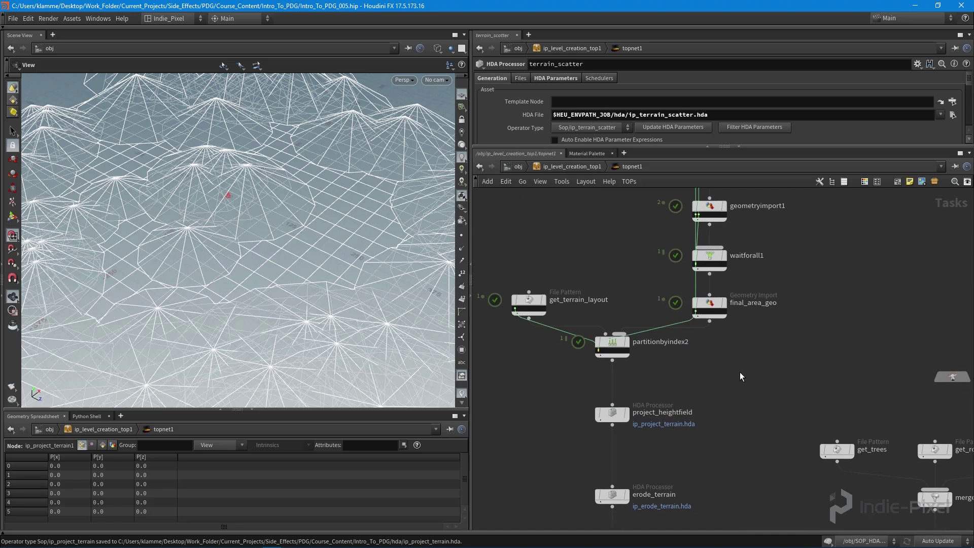
middle_drag(738, 379, 728, 365)
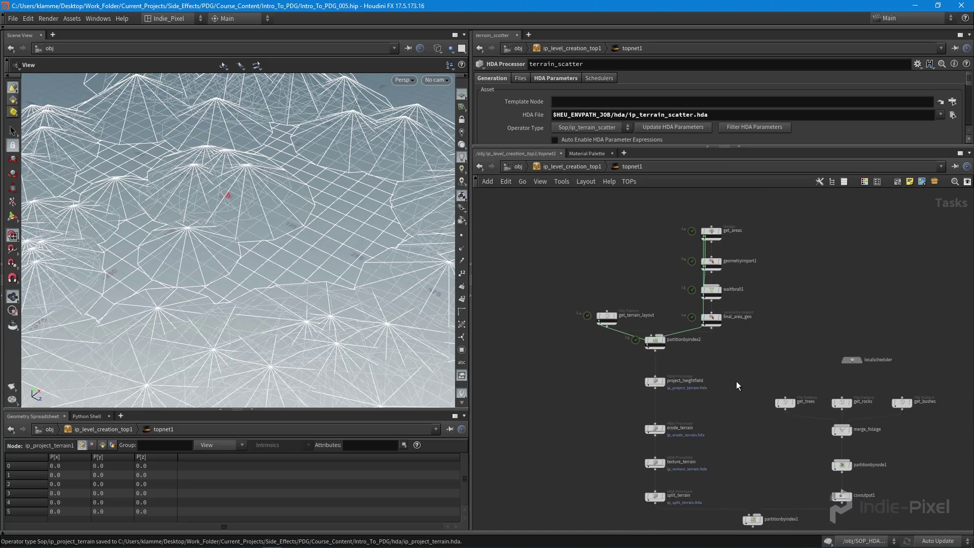
Step: Dirty and cook the project_heightfield node, and display the geometry of its finished work item in the viewport
scroll(723, 344, up, 2)
scroll(665, 331, up, 1)
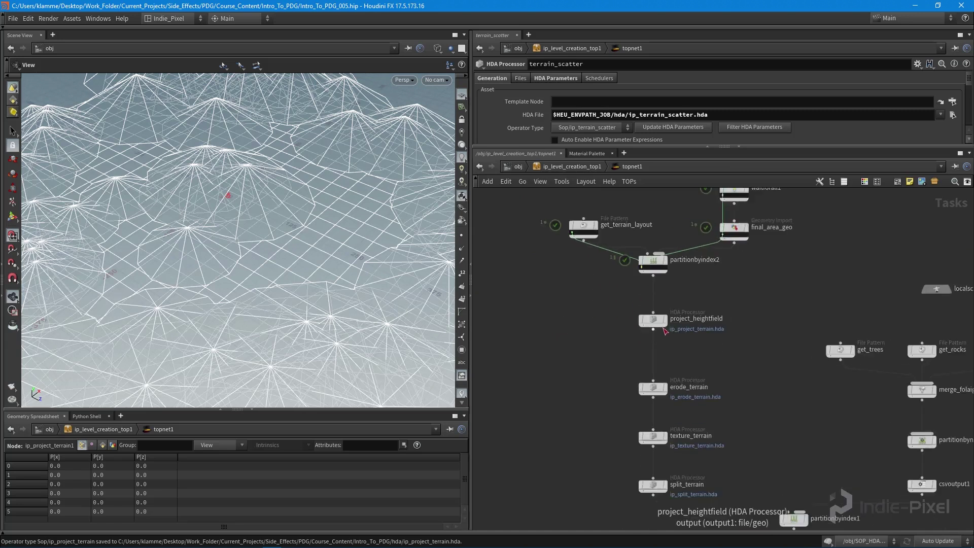
scroll(660, 325, up, 1)
right_click(657, 319)
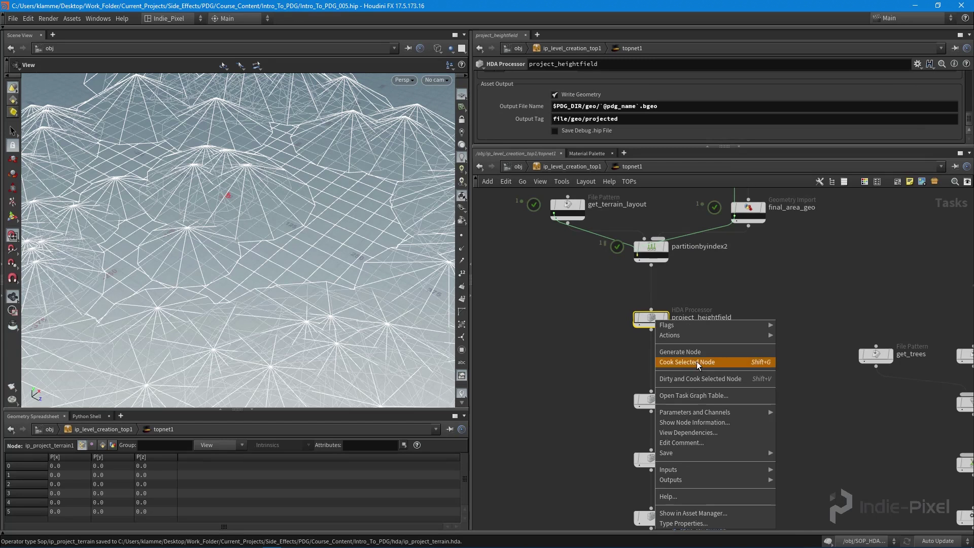
click(697, 379)
middle_drag(723, 357, 731, 403)
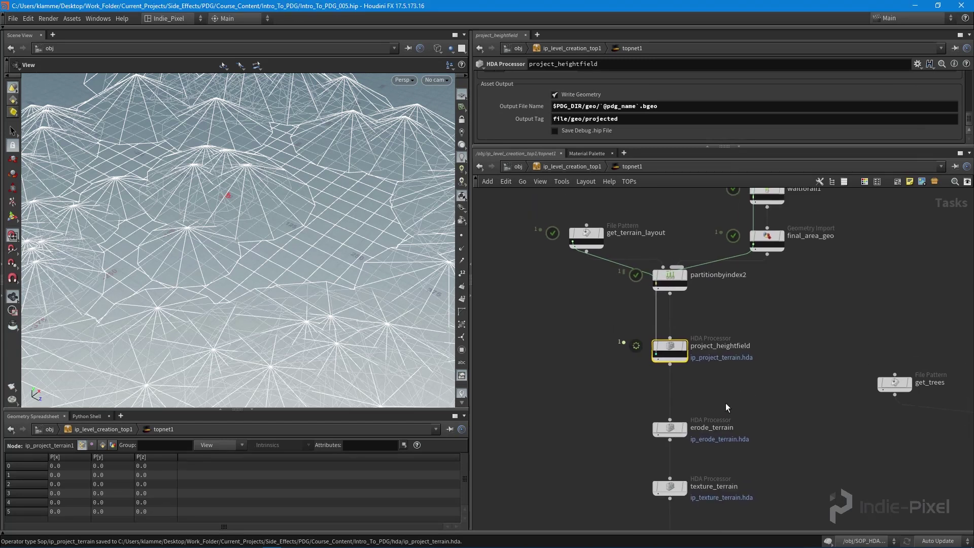
click(656, 354)
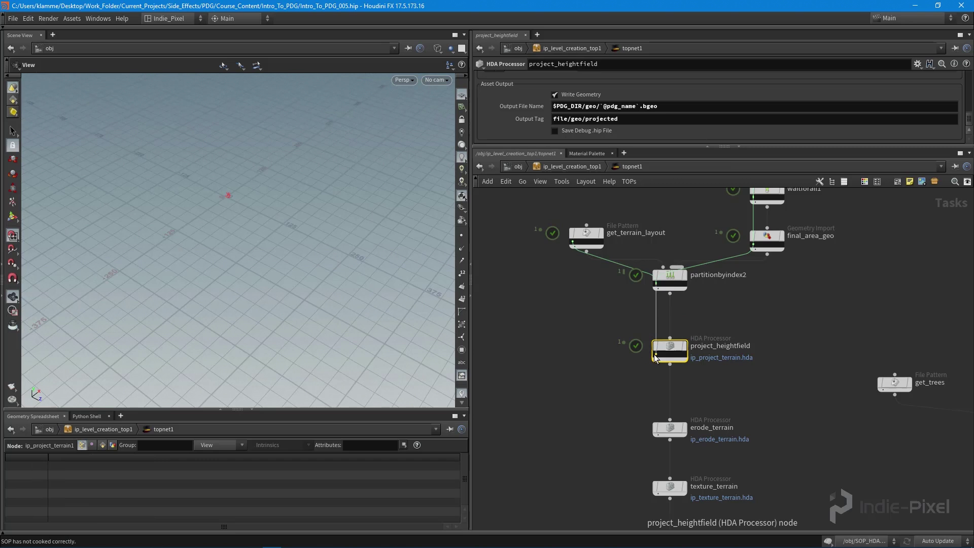
Step: Inside PDG_VIZ, set the Missing Frame option of file2 to No Geometry
key(space+h)
key(h)
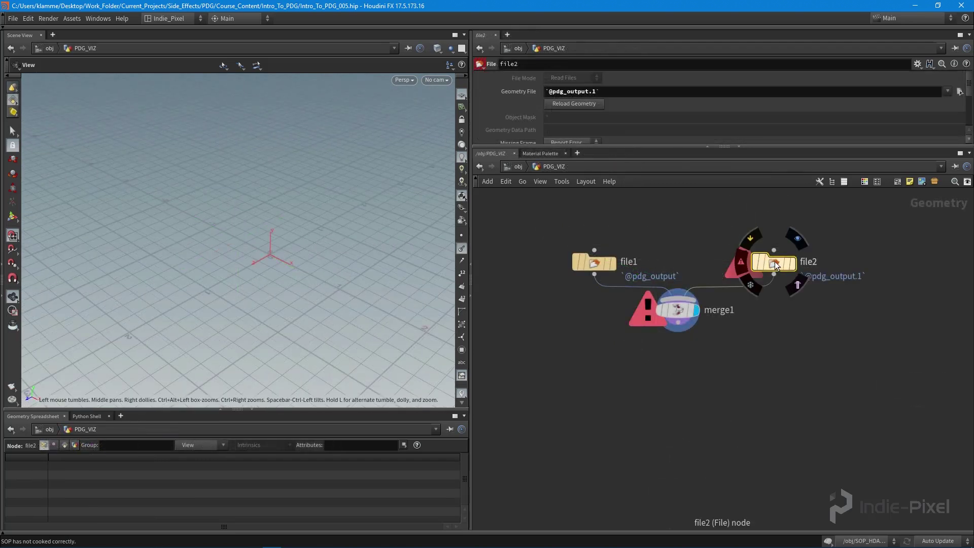
drag(777, 147, 772, 201)
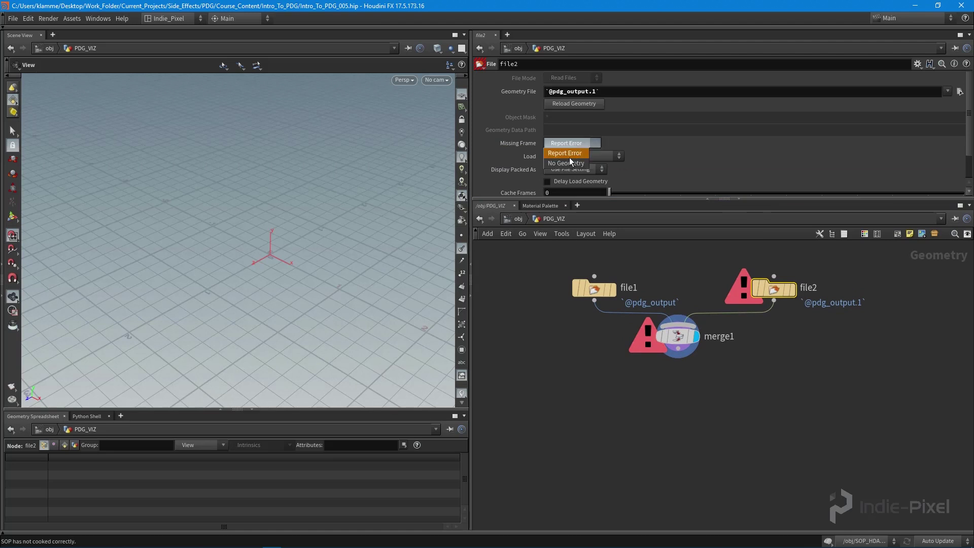
click(568, 163)
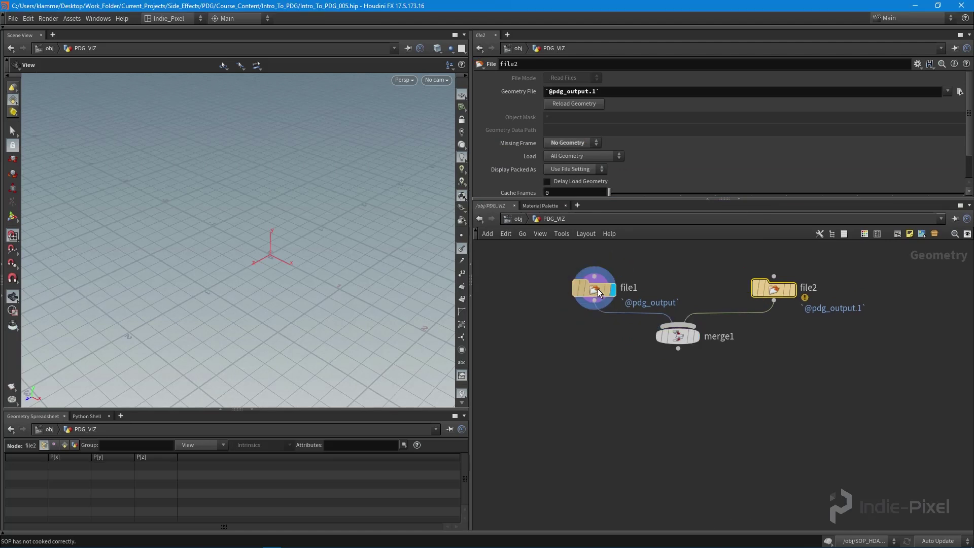
Step: Display file1 in PDG_VIZ, frame its terrain in the viewport and examine the deformed area up close
click(597, 288)
key(space+g)
scroll(161, 277, up, 15)
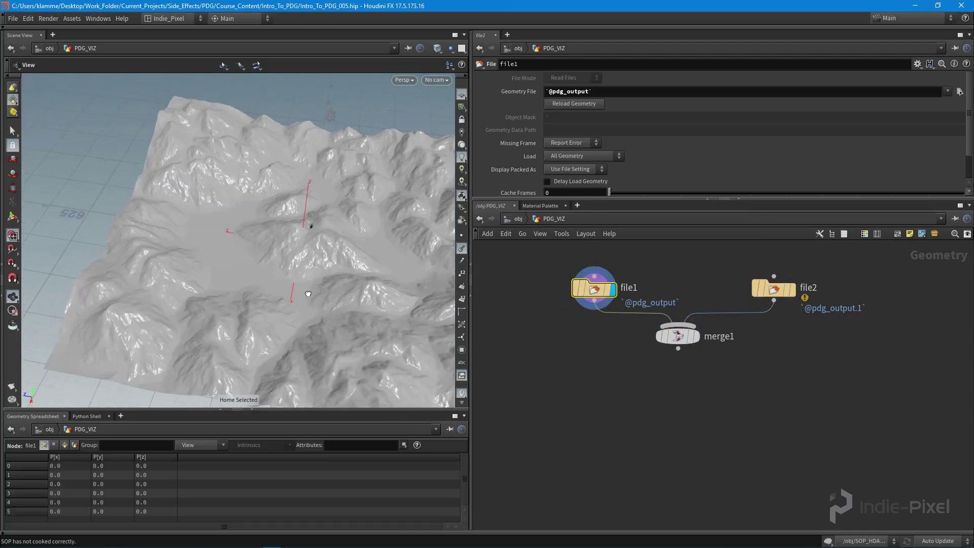
drag(155, 273, 298, 254)
Step: Nudge merge1 slightly aside and set file1's Missing Frame option to No Geometry
drag(679, 334, 690, 338)
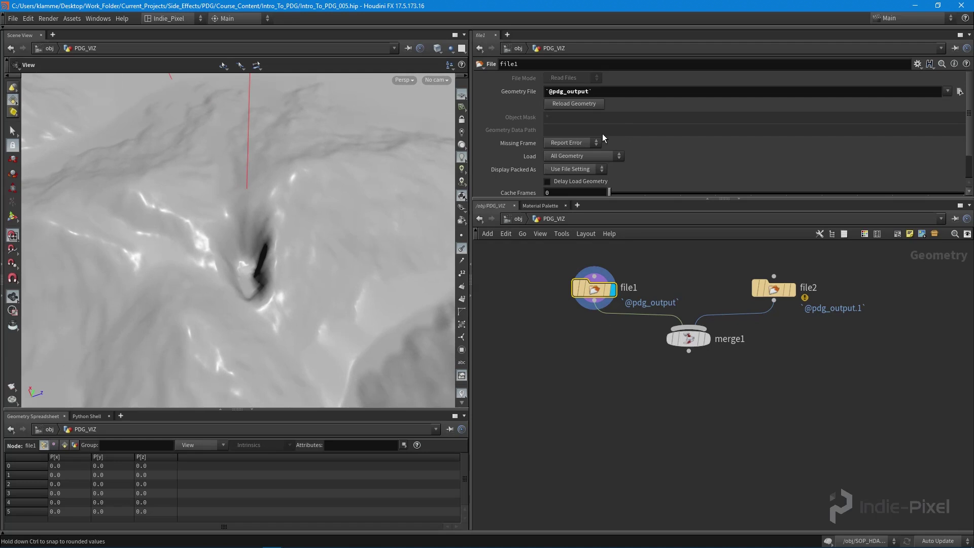
click(594, 144)
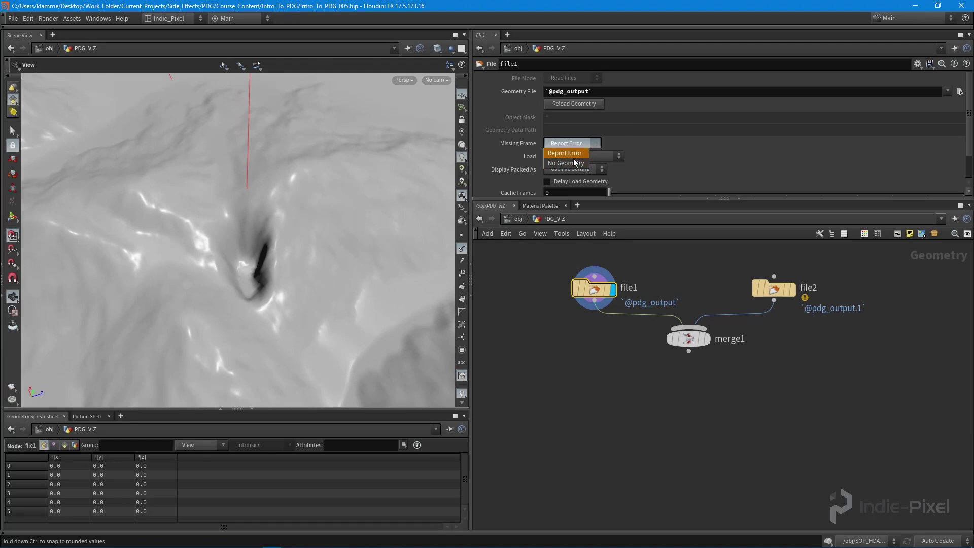
click(574, 163)
scroll(283, 281, down, 5)
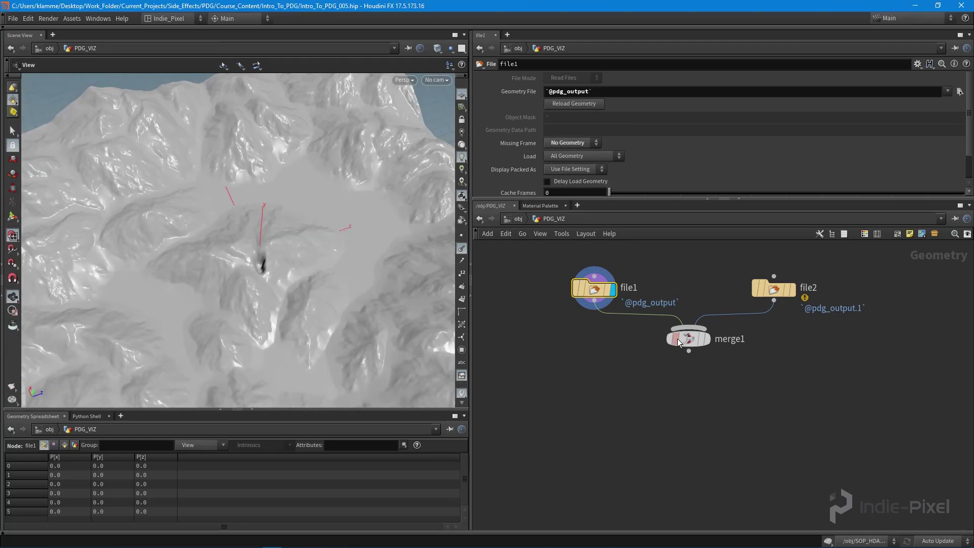
Step: Display merge1 and examine the projected terrain from several angles, close up and as a whole
drag(680, 342, 678, 345)
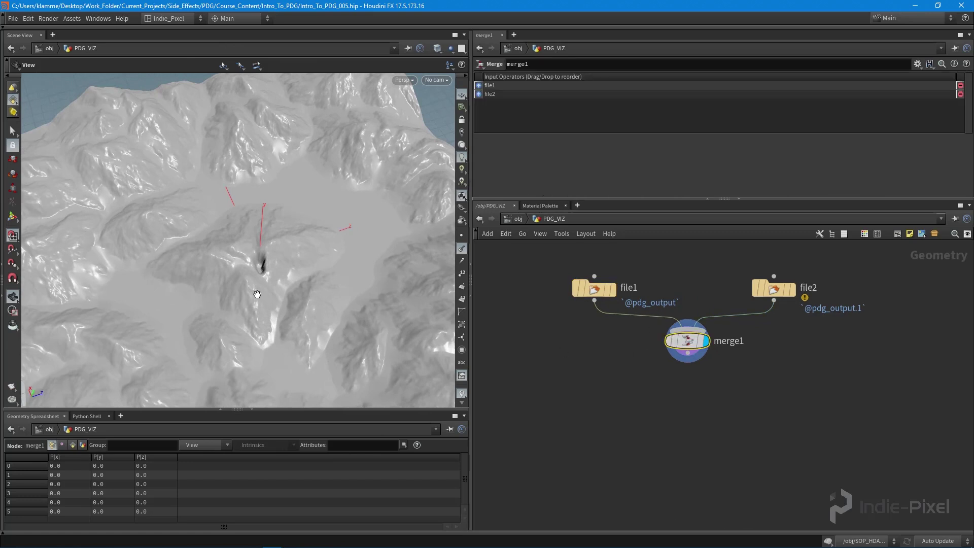
drag(257, 294, 111, 269)
right_drag(112, 269, 416, 254)
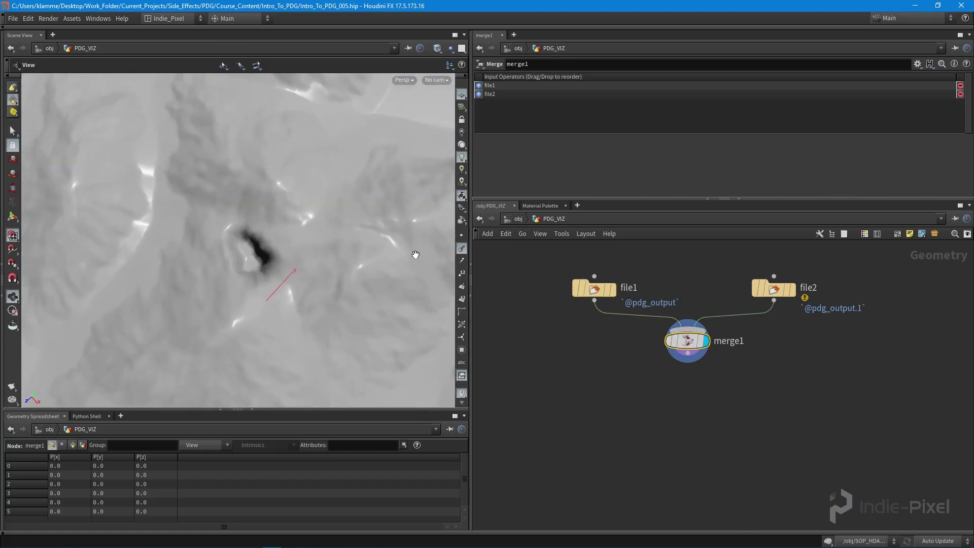
drag(416, 254, 237, 266)
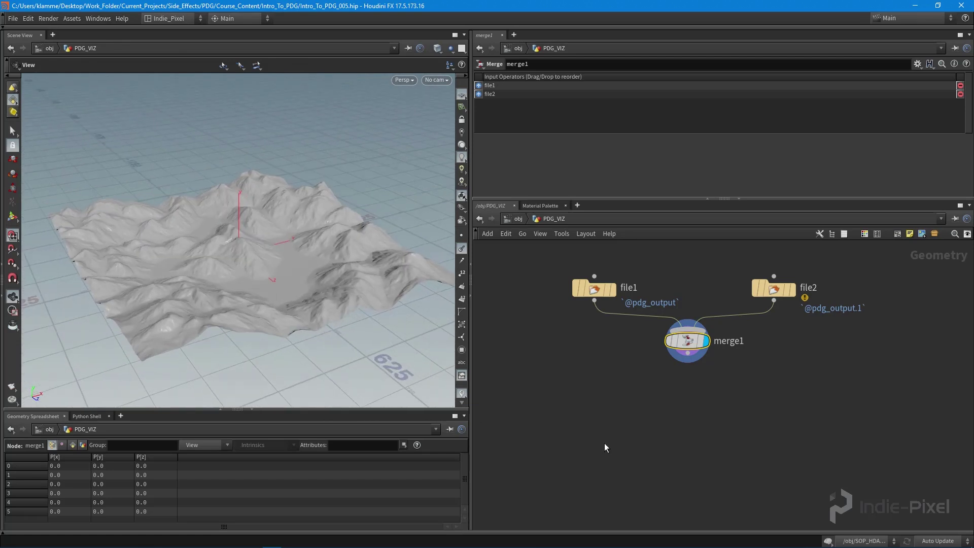
Step: Return to the obj level and save the node type of ip_level_creation_top1
middle_drag(685, 429, 699, 408)
key(u)
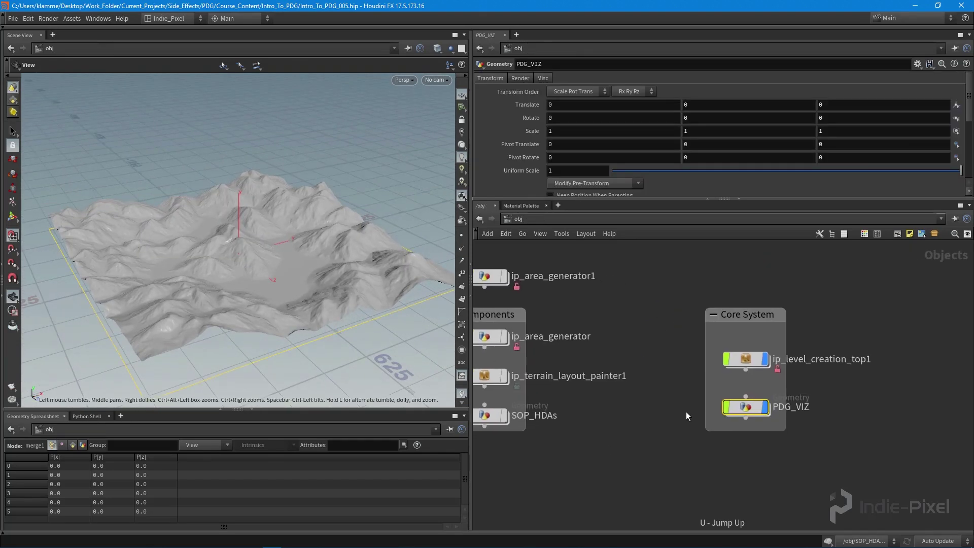
right_click(751, 358)
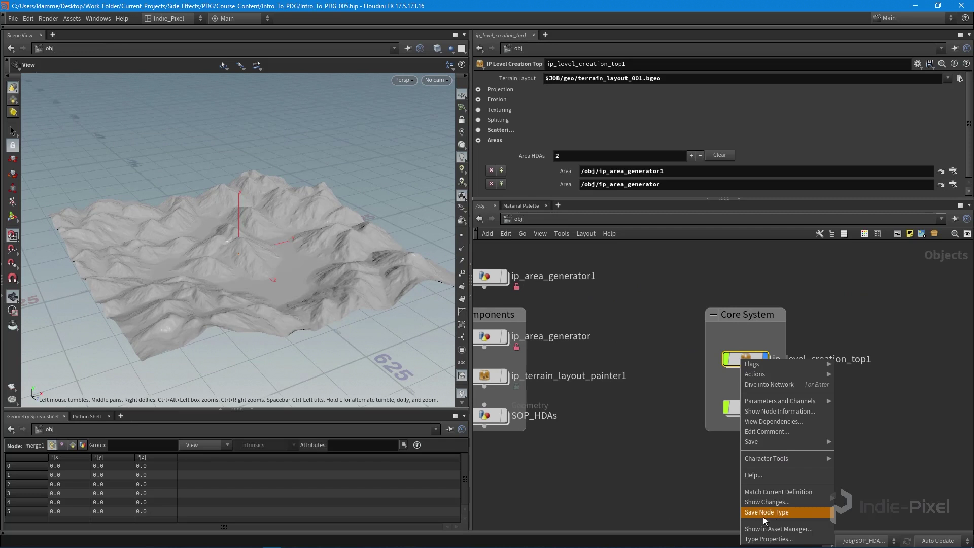
click(761, 516)
Step: Go into topnet1 inside ip_level_creation_top1 and select the terrain_scatter node
double_click(758, 359)
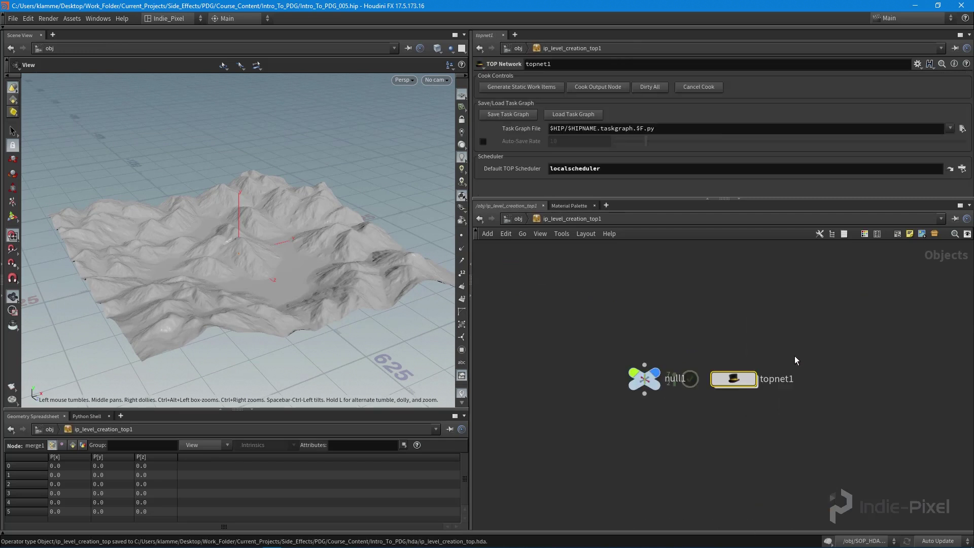
double_click(741, 386)
middle_drag(780, 503, 756, 331)
scroll(756, 332, down, 3)
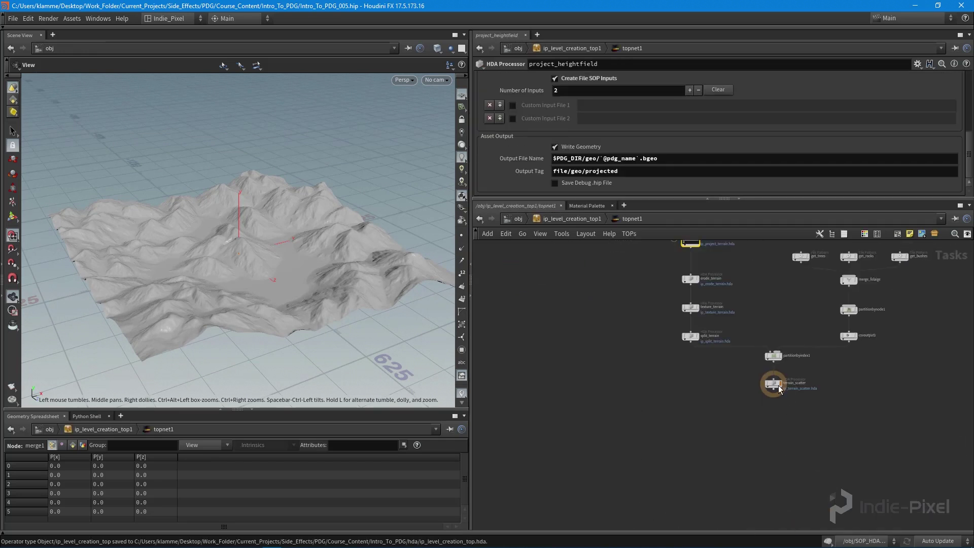
drag(725, 432, 845, 371)
Step: Go back up to the obj level and save ip_level_creation_top1's node type again
key(u)
key(u)
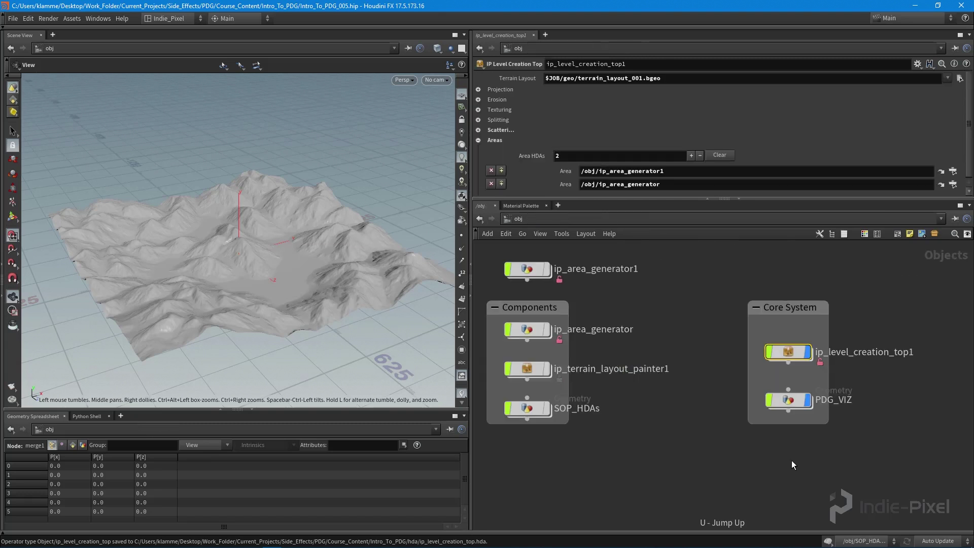
middle_drag(708, 412, 716, 427)
right_click(790, 365)
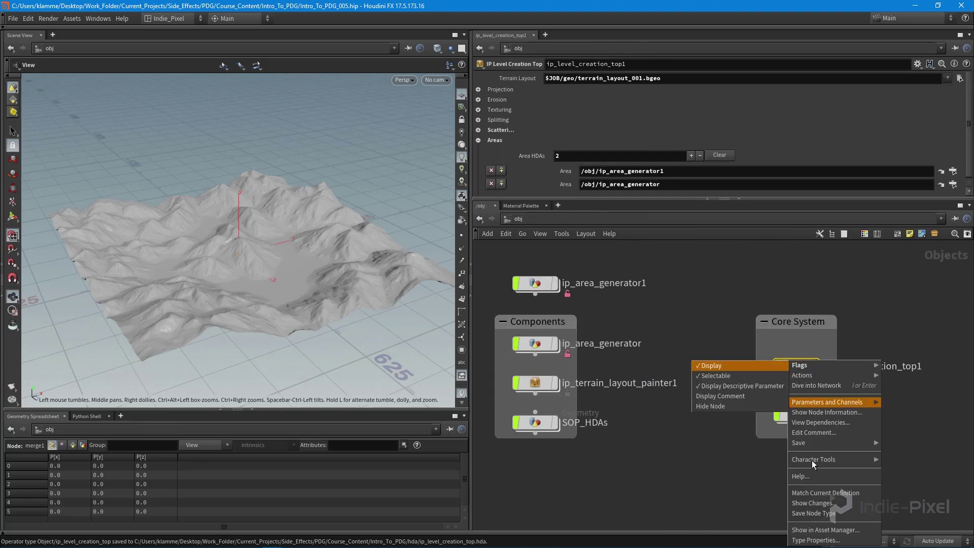
click(806, 514)
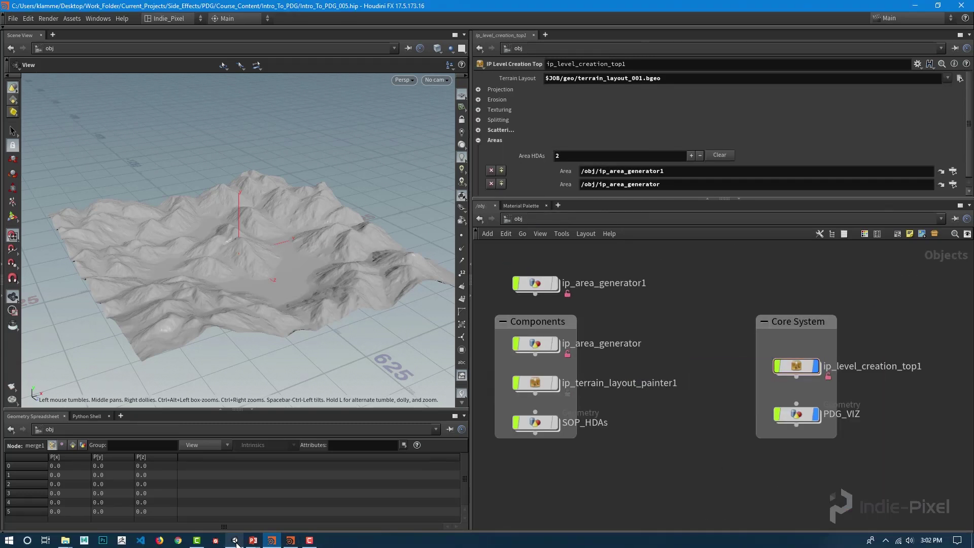
Step: Switch to Unity and copy ip_level_creation_top.hda from the hda folder into the project's HDA/TOPs folder, replacing the existing file
click(236, 541)
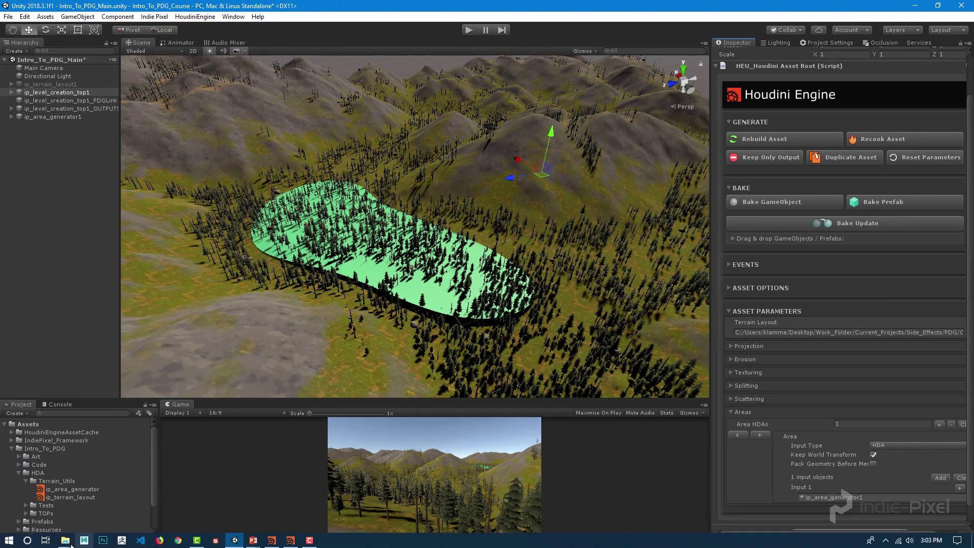
click(73, 533)
click(50, 499)
click(65, 540)
click(148, 500)
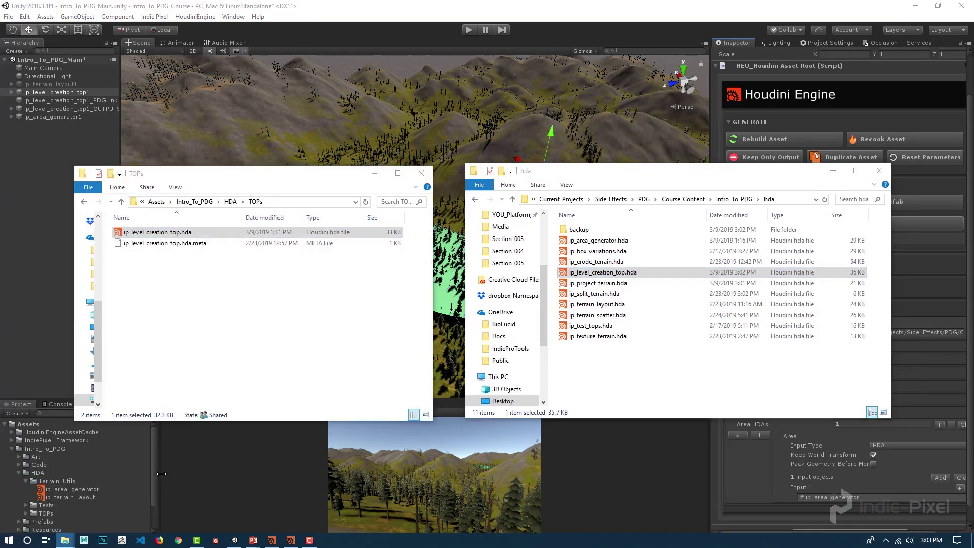
drag(603, 272, 260, 363)
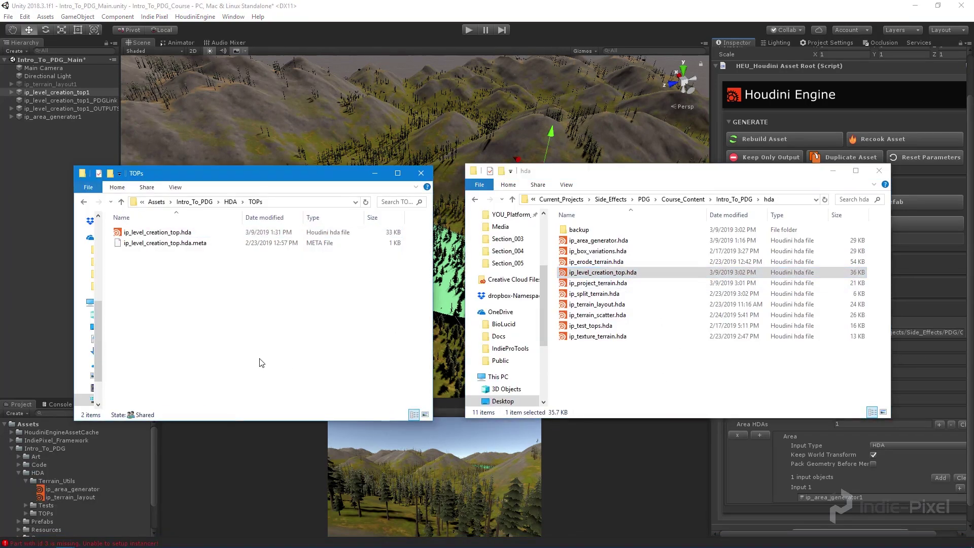
click(464, 209)
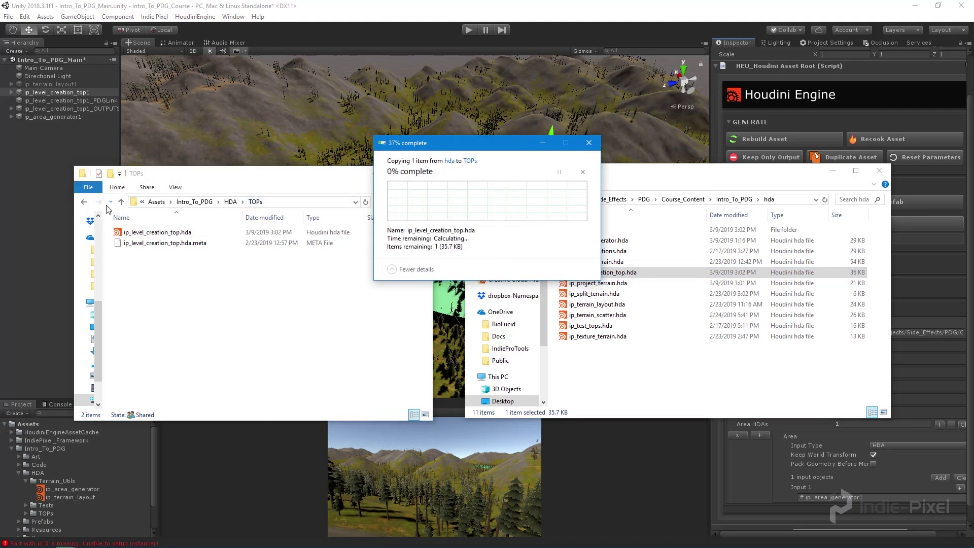
Step: Return to Unity and rebuild the ip_level_creation_top1 asset
click(29, 178)
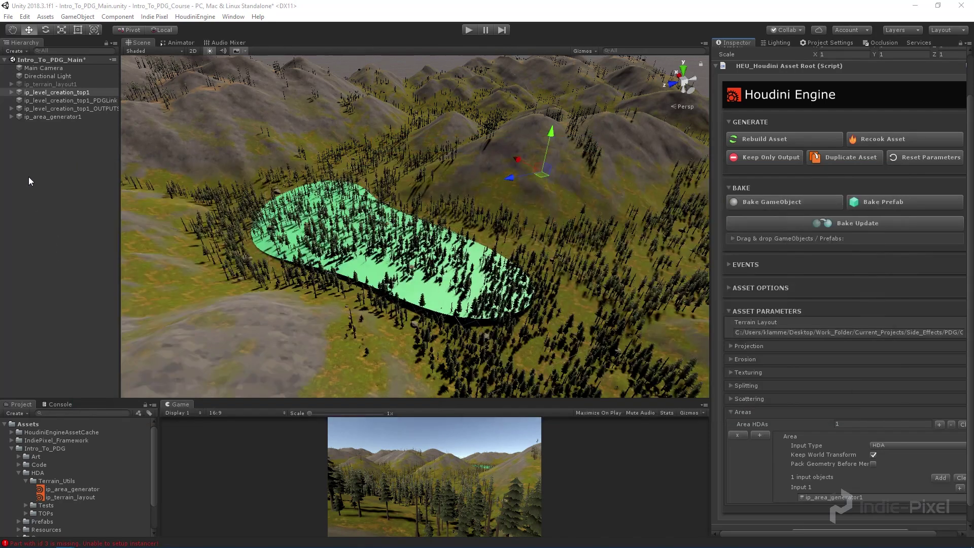
click(52, 92)
click(765, 188)
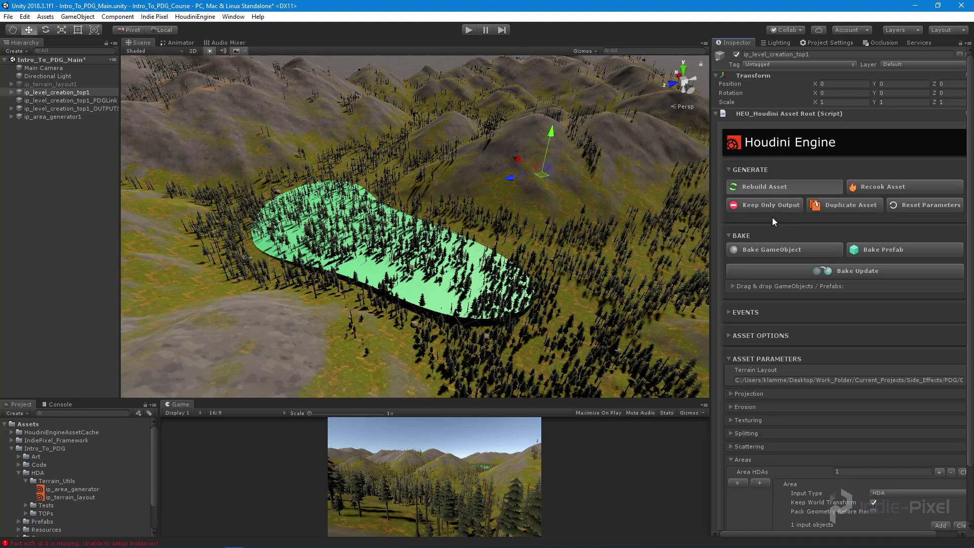
Step: In the asset's Areas parameters, set the area's input type to HDA and add ip_area_generator1 as an input object
click(730, 460)
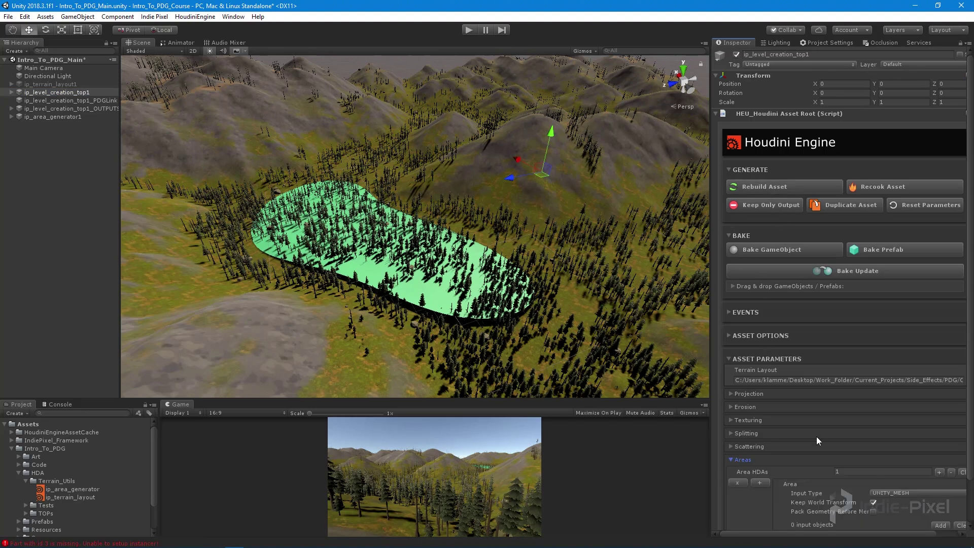
scroll(831, 426, down, 2)
click(899, 445)
click(902, 456)
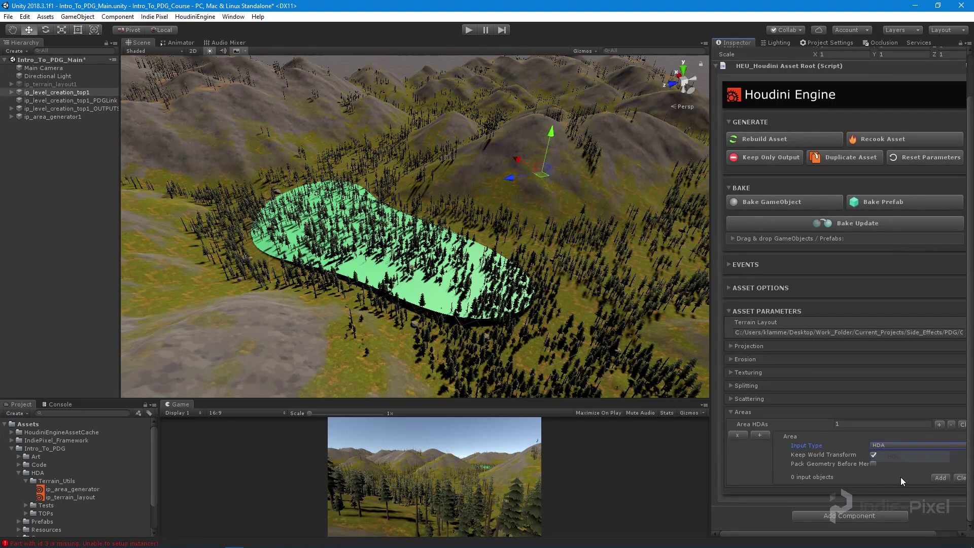
click(942, 477)
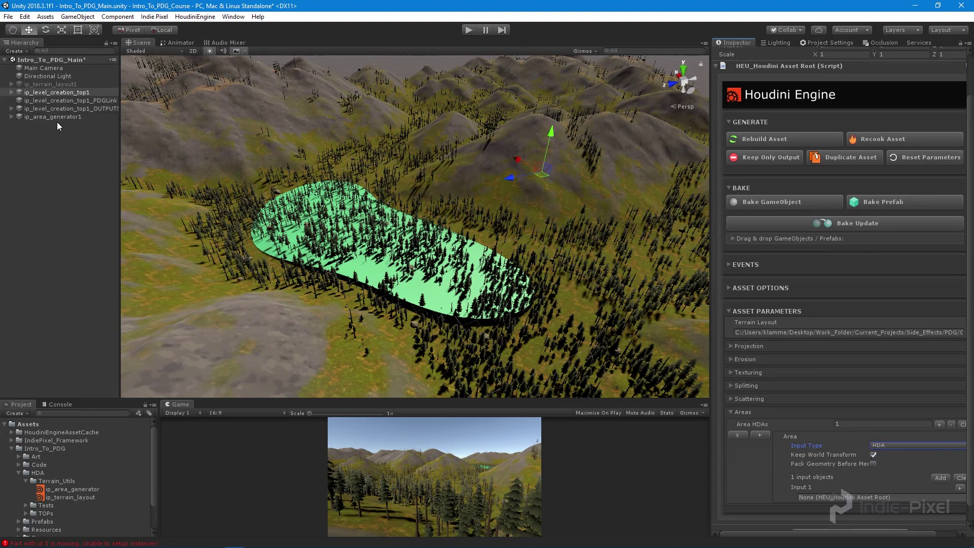
drag(57, 118, 843, 499)
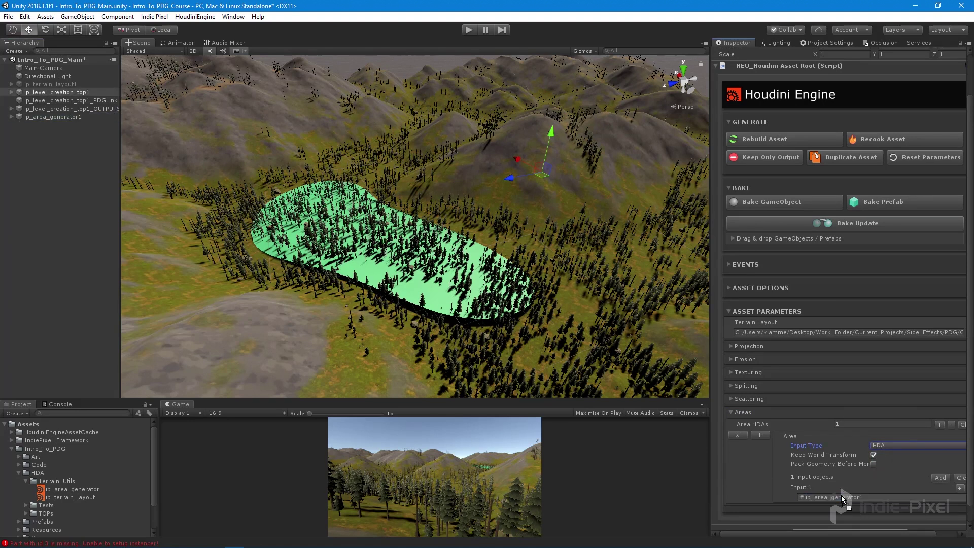
scroll(792, 462, down, 1)
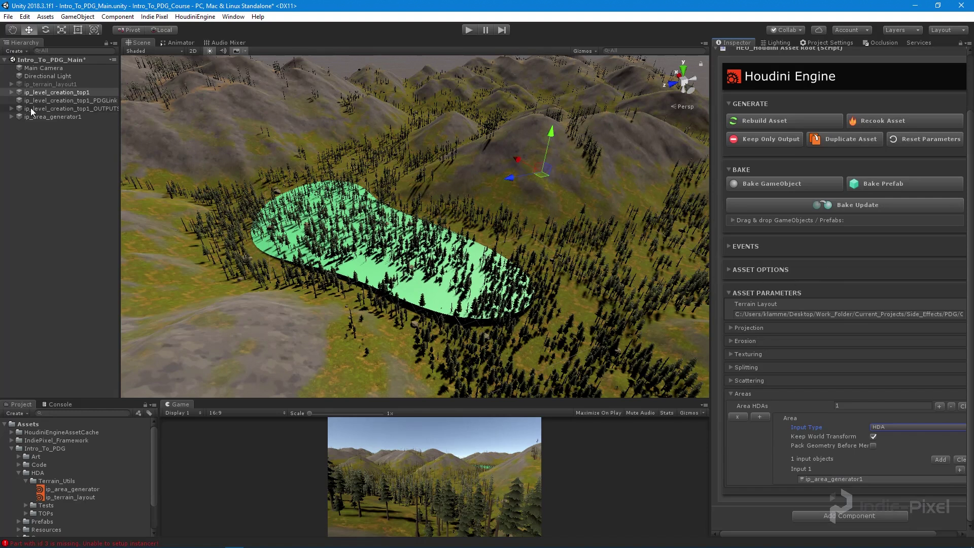
Step: Select ip_level_creation_top1_PDGLink and choose project_heightfield as its TOP node
click(79, 101)
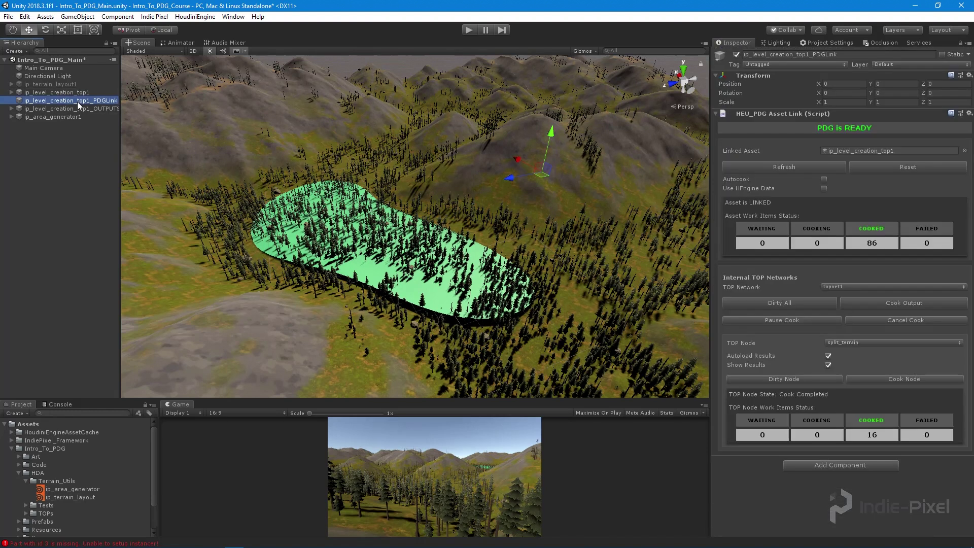
click(847, 343)
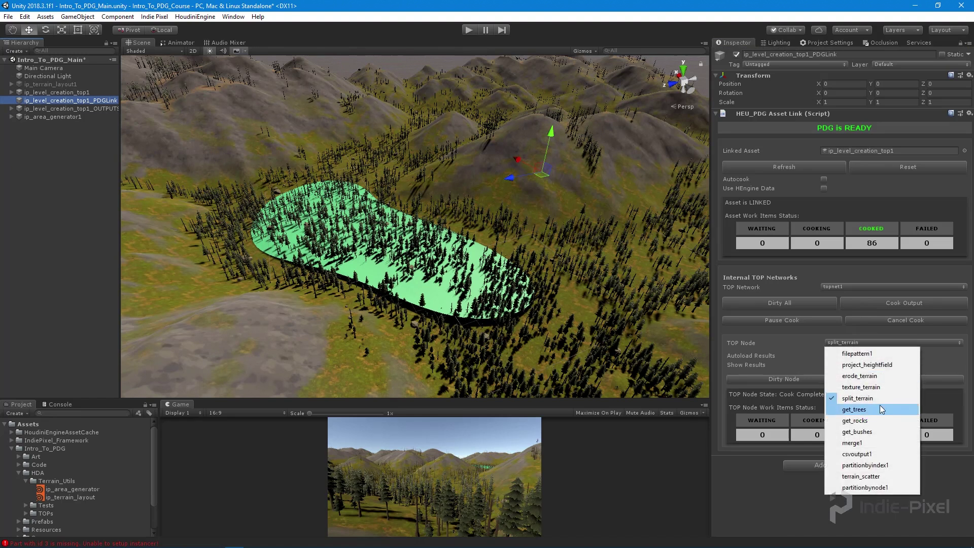
click(866, 365)
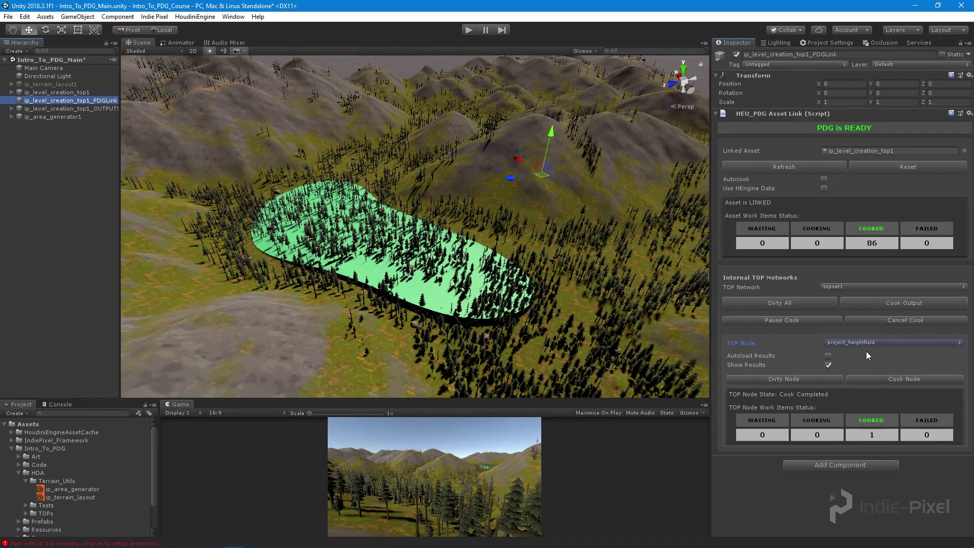
Step: Dirty the project_heightfield node, then reset and refresh the PDG asset link
click(788, 379)
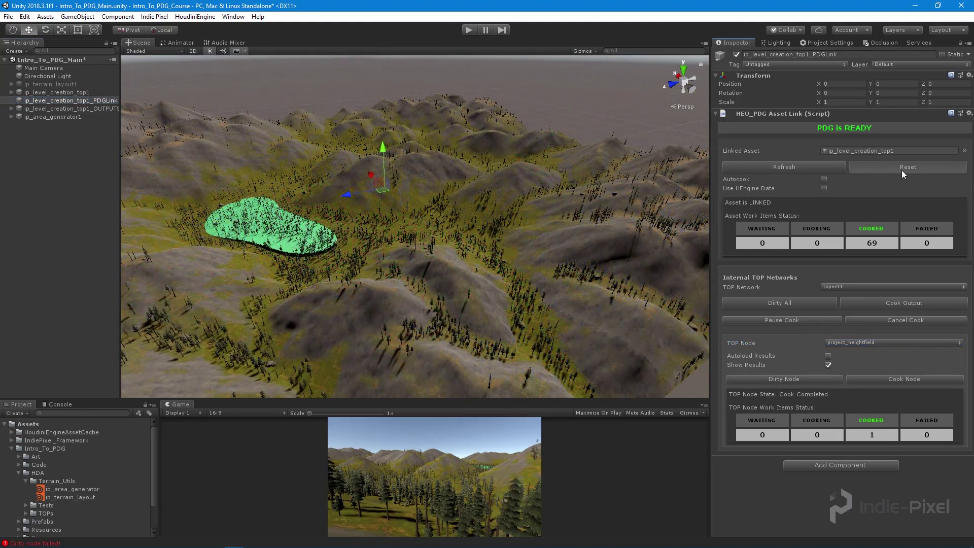
click(902, 170)
click(772, 168)
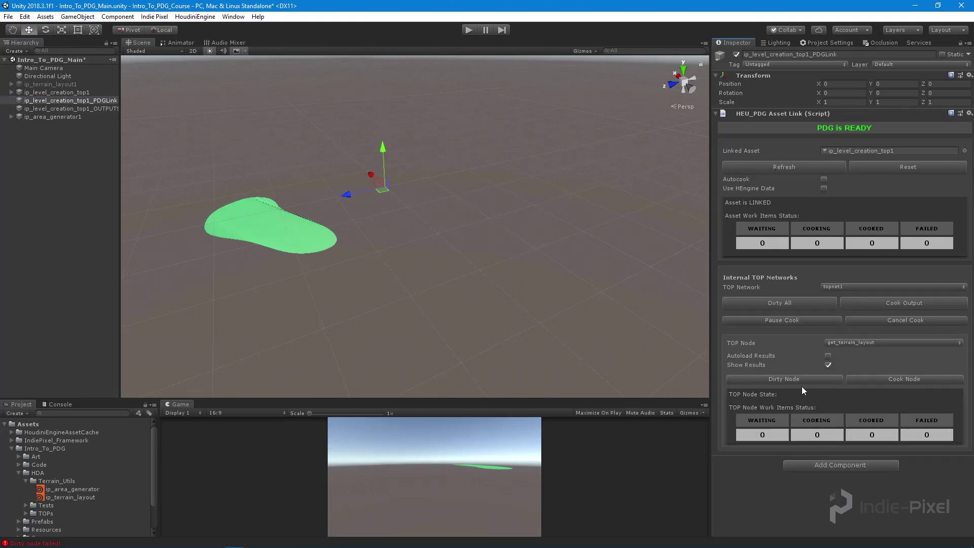
Step: Choose project_heightfield as the TOP node, enable Autoload Results and cook the node
click(848, 343)
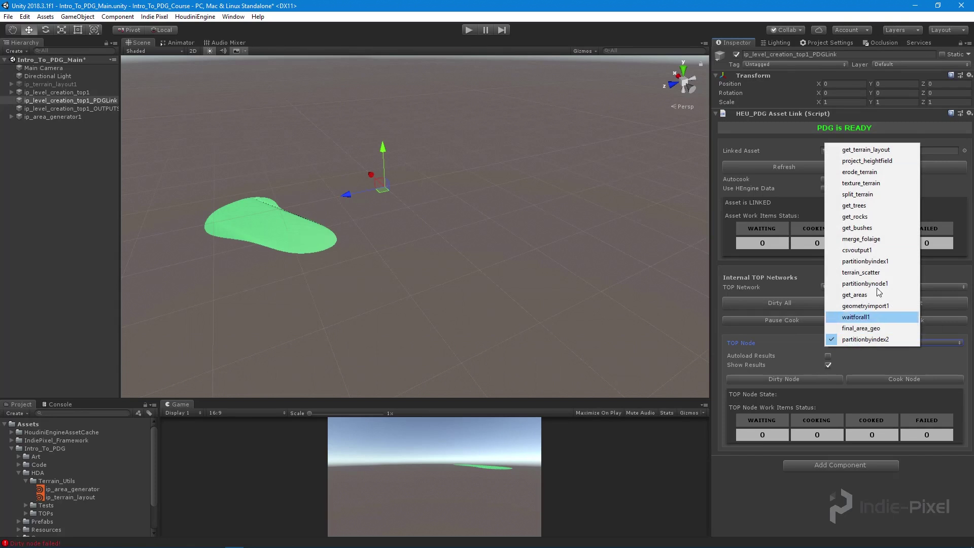
click(866, 160)
click(827, 356)
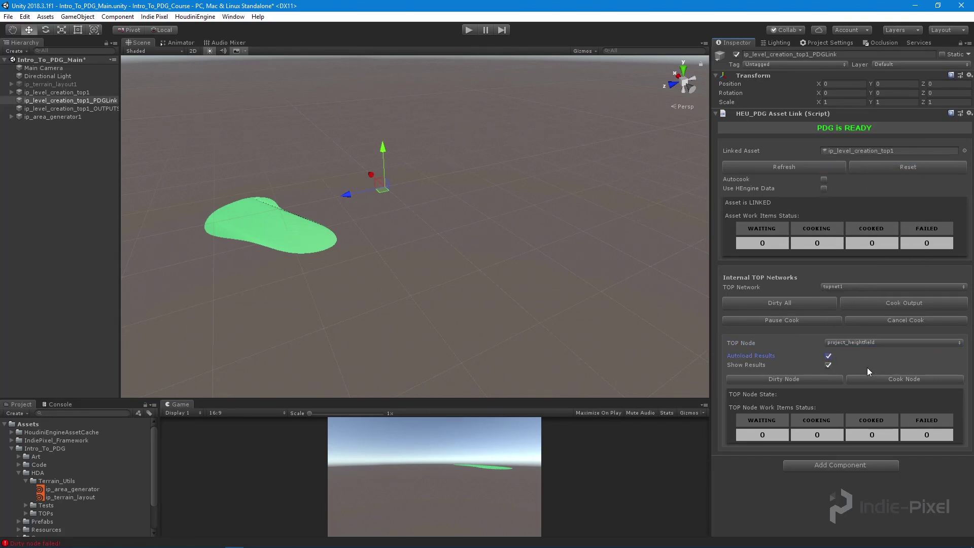
click(890, 380)
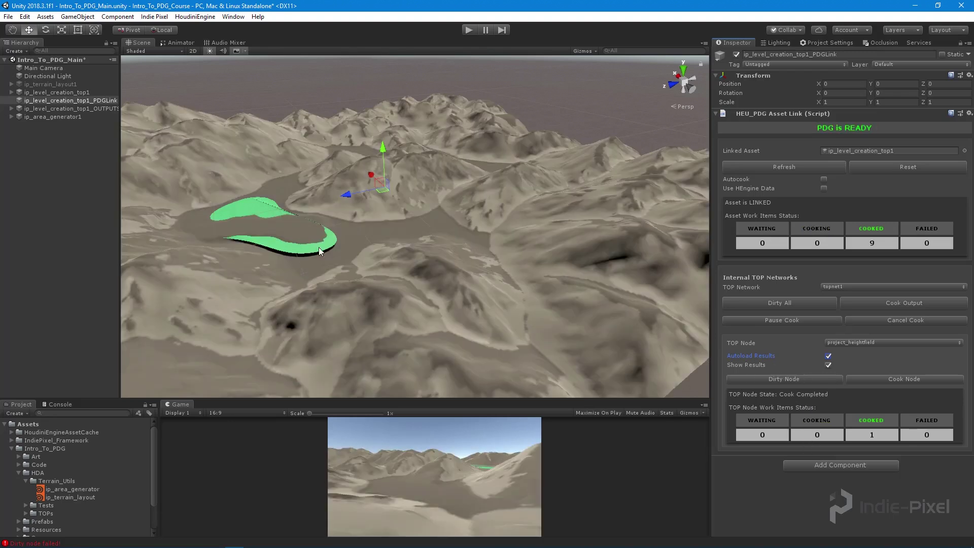
Step: Examine from several angles how the cooked terrain meets the green area surface
right_drag(319, 250, 365, 294)
middle_drag(364, 293, 521, 254)
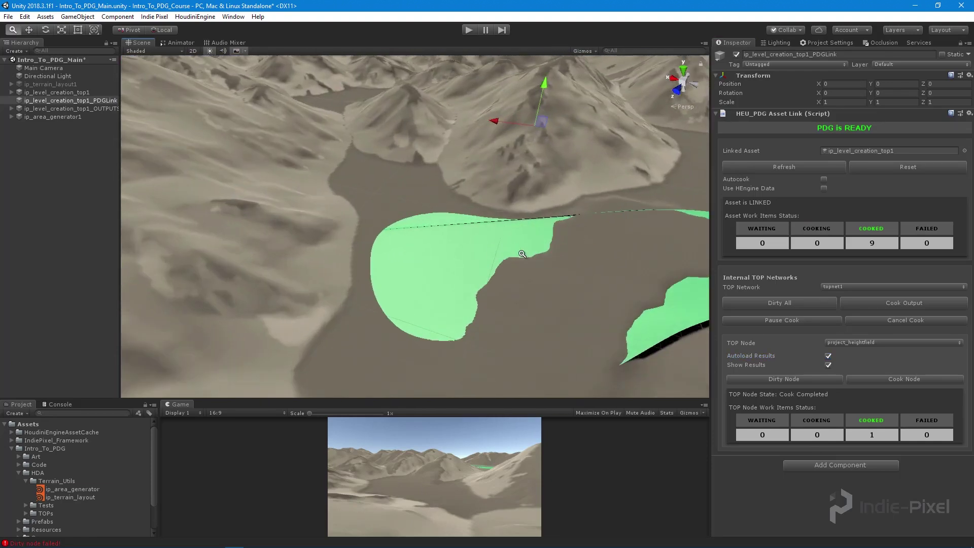
alt+drag(521, 253, 326, 229)
alt+right_drag(326, 228, 417, 243)
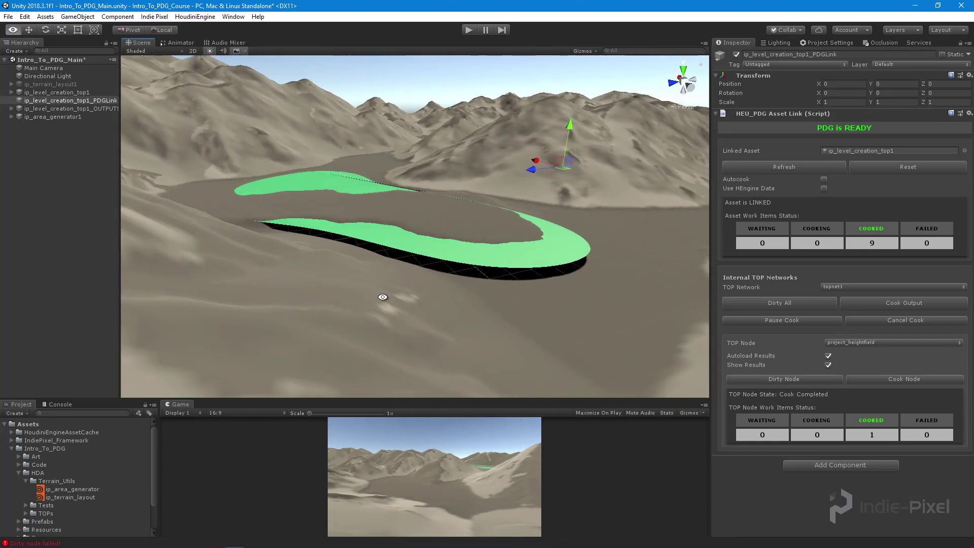
alt+drag(383, 298, 533, 325)
middle_drag(532, 325, 501, 274)
right_drag(502, 275, 424, 269)
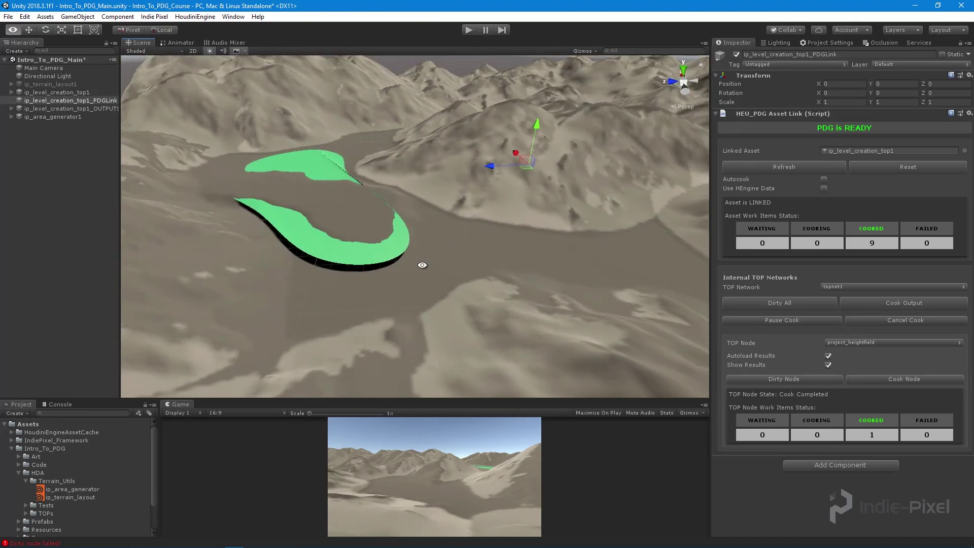
alt+drag(429, 228, 129, 172)
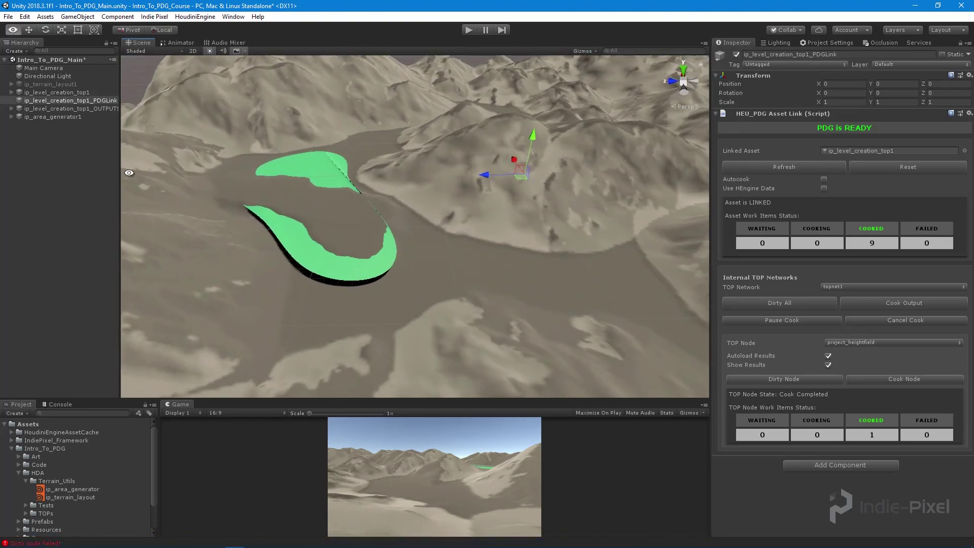
Step: Deactivate ip_area_generator1 and examine the terrain where the area surface was
click(76, 118)
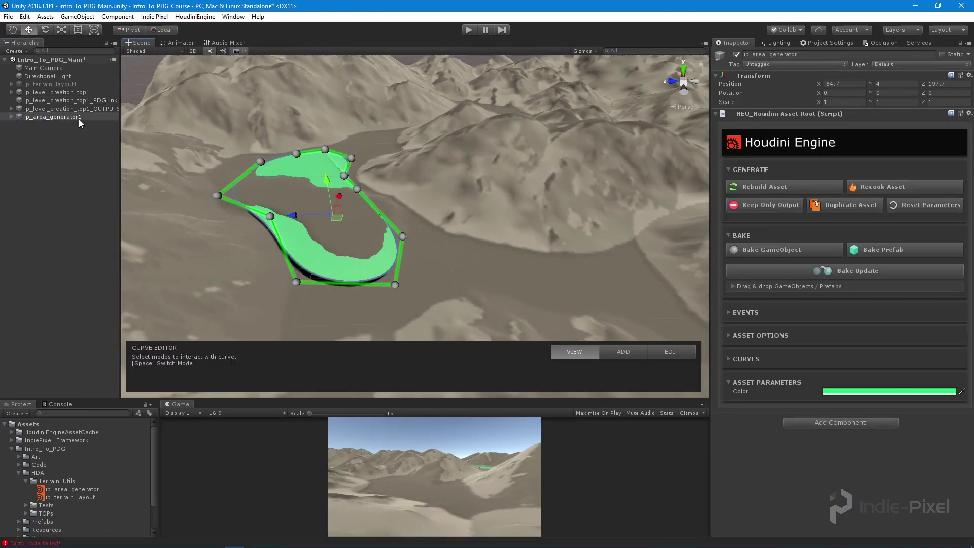
click(736, 55)
alt+drag(315, 192, 583, 256)
alt+middle_drag(583, 256, 560, 241)
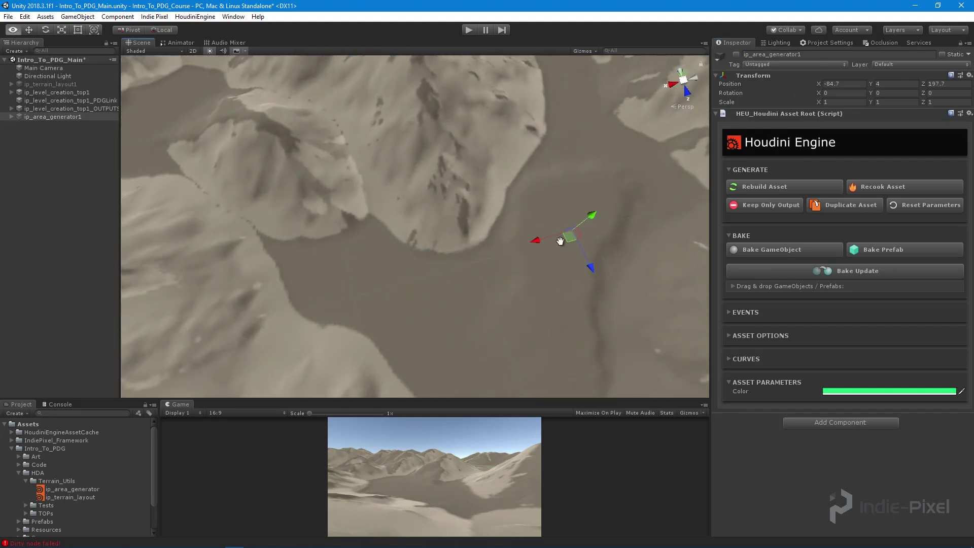
right_drag(559, 240, 523, 271)
right_drag(556, 212, 423, 386)
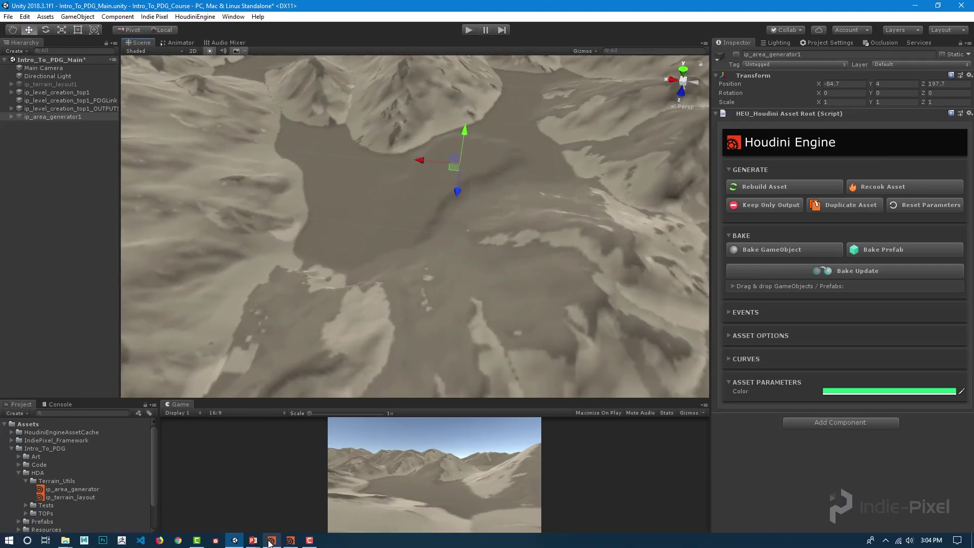
Step: Switch to Houdini and open the ip_project_terrain1 network inside SOP_HDAs
click(271, 541)
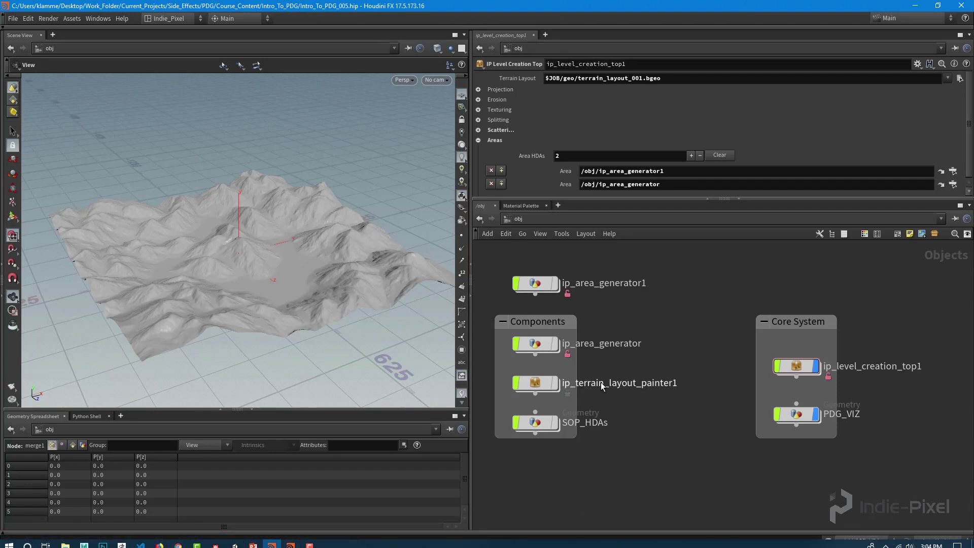
click(536, 424)
double_click(537, 428)
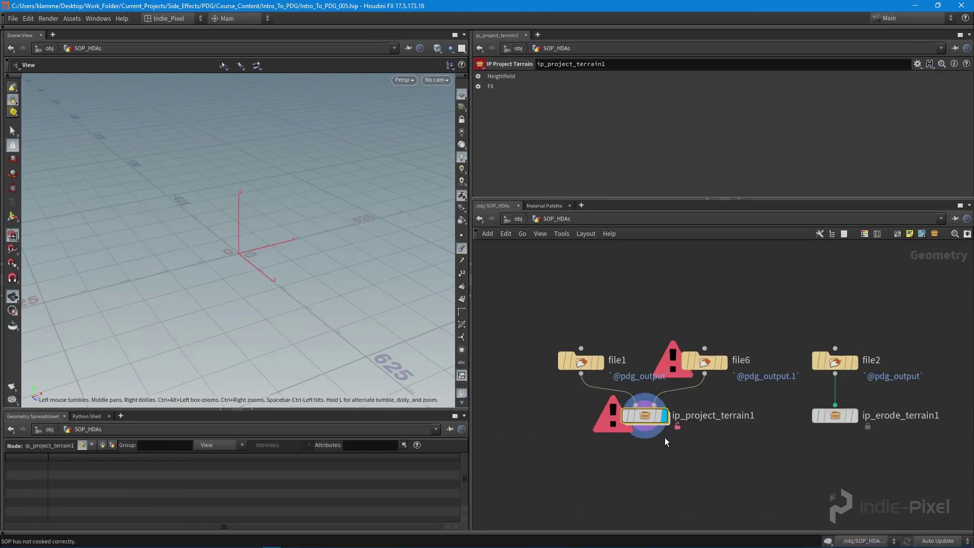
scroll(641, 421, up, 3)
double_click(641, 421)
scroll(759, 424, up, 5)
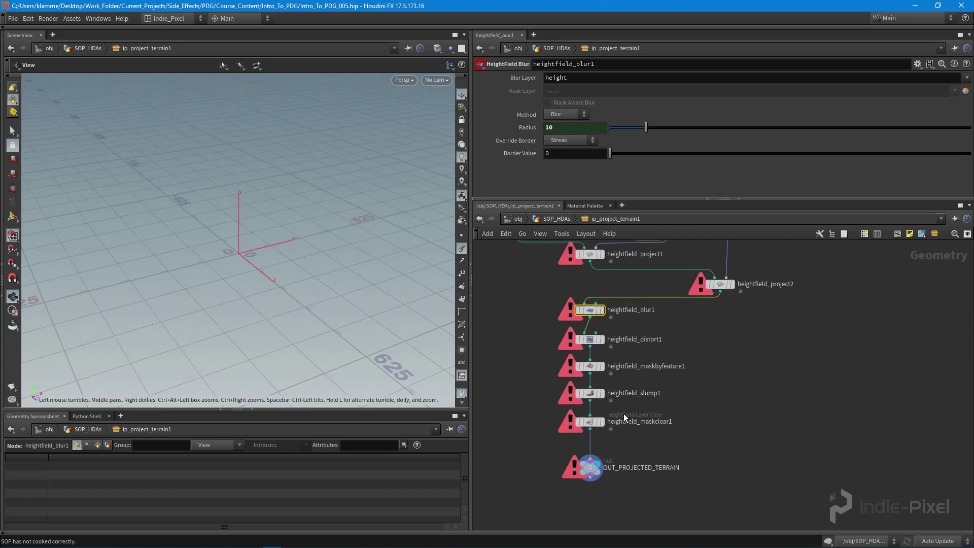
Step: Move heightfield_maskbyfeature1 and the nodes after it down to open a gap below heightfield_distort1
middle_drag(638, 442, 633, 405)
drag(603, 409, 583, 407)
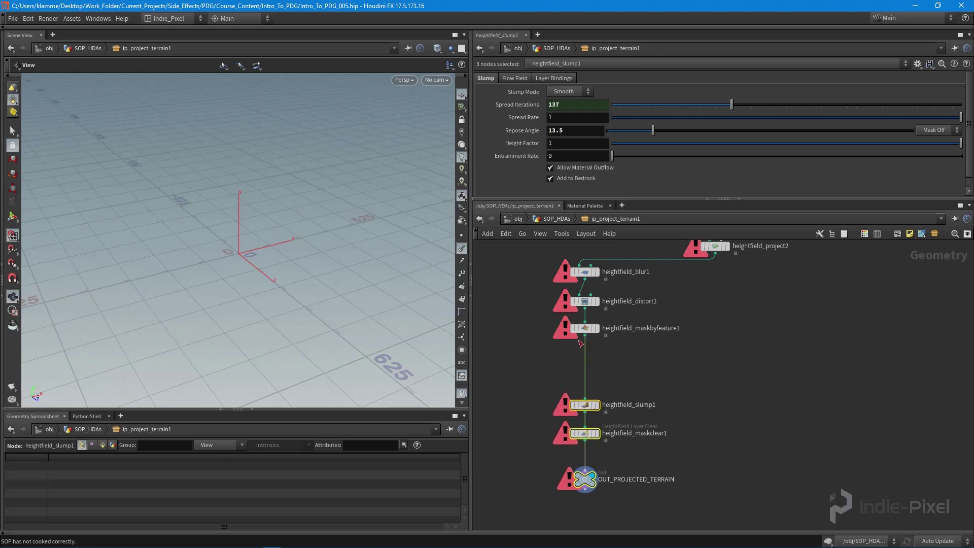
click(642, 384)
drag(584, 329, 586, 360)
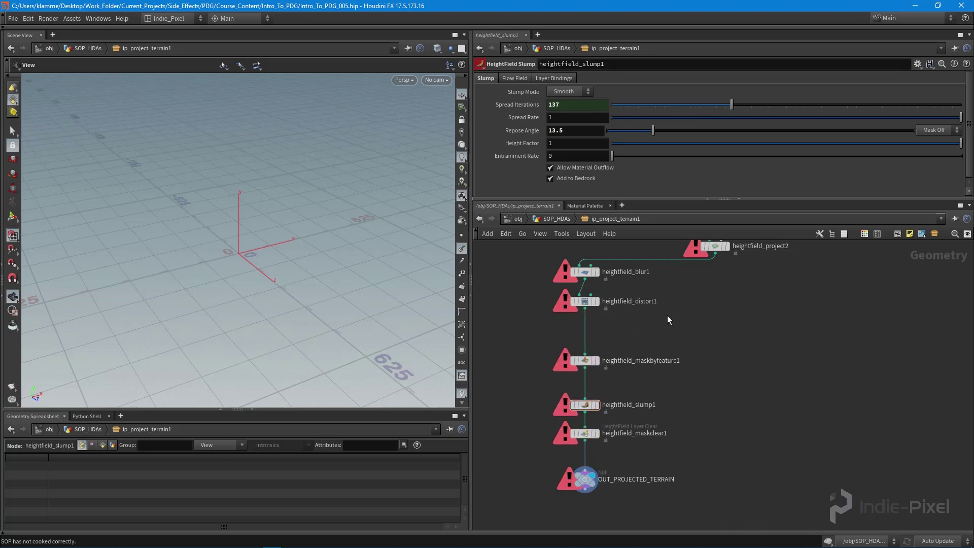
Step: Wire heightfield_project1 directly into heightfield_blur1 and move heightfield_project2 down beside the gap below heightfield_distort1
middle_drag(593, 241, 603, 319)
scroll(603, 318, up, 3)
drag(593, 290, 583, 363)
middle_drag(669, 381, 650, 287)
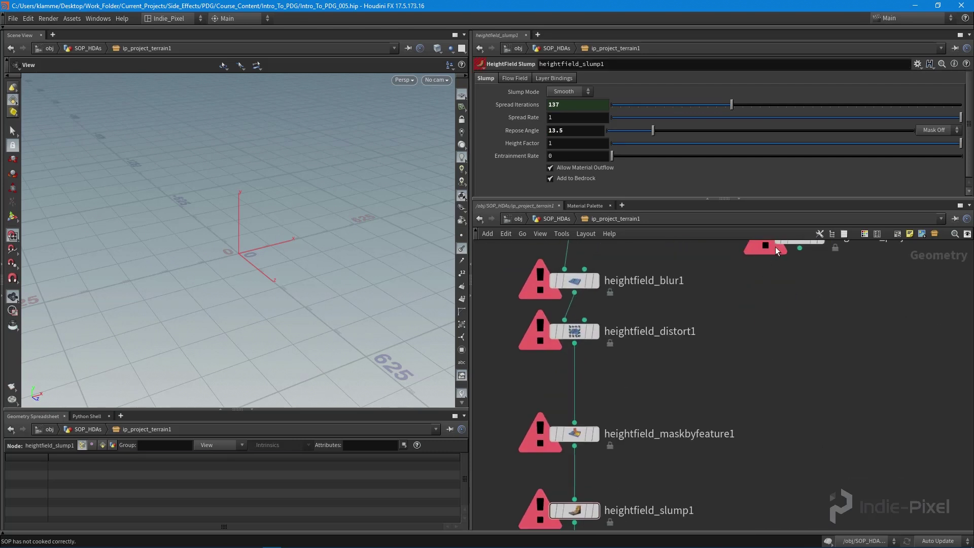
middle_drag(827, 300, 814, 337)
scroll(815, 336, down, 3)
drag(792, 290, 781, 384)
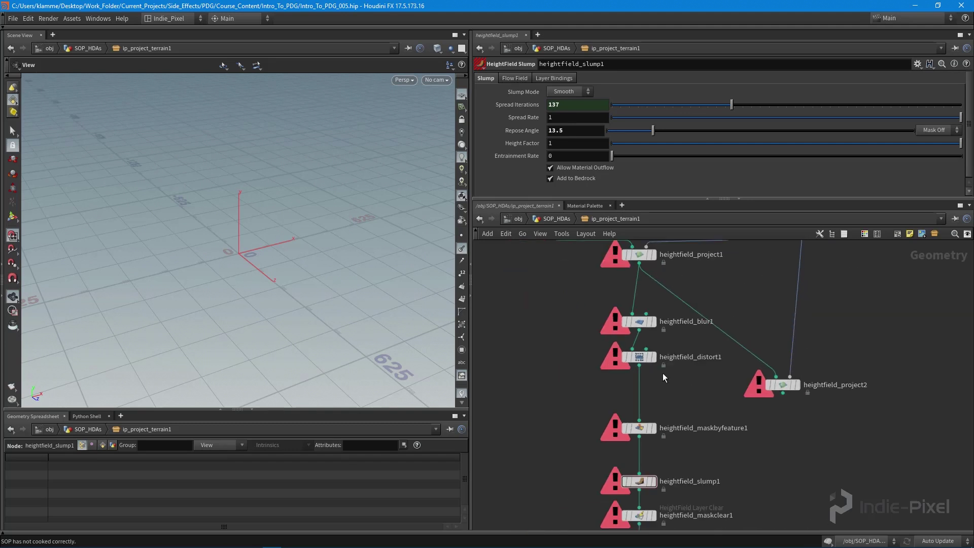
Step: Wire heightfield_project2 between heightfield_distort1 and heightfield_maskbyfeature1
click(775, 377)
mouse_move(781, 385)
mouse_down()
mouse_move(751, 376)
mouse_move(783, 382)
mouse_up()
click(787, 389)
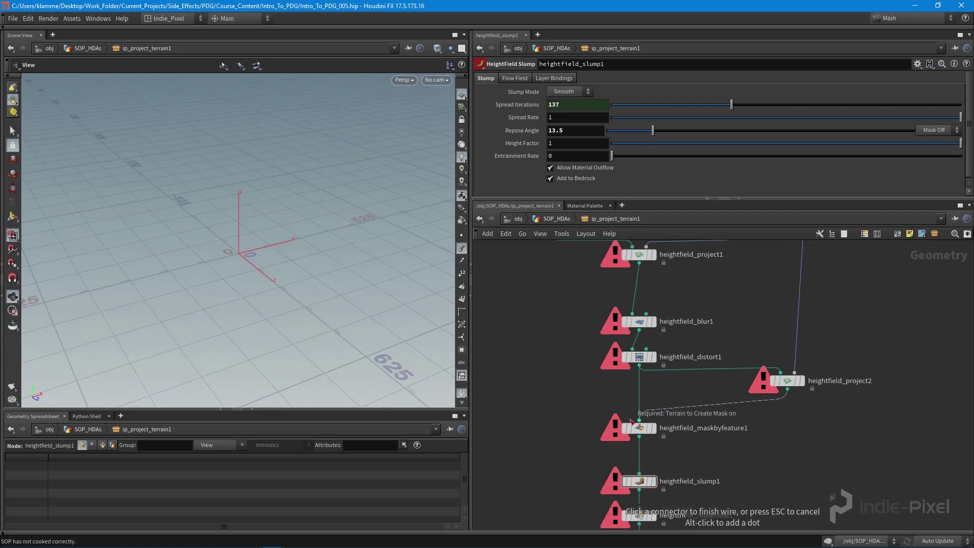
click(639, 420)
middle_drag(824, 394, 810, 370)
click(774, 362)
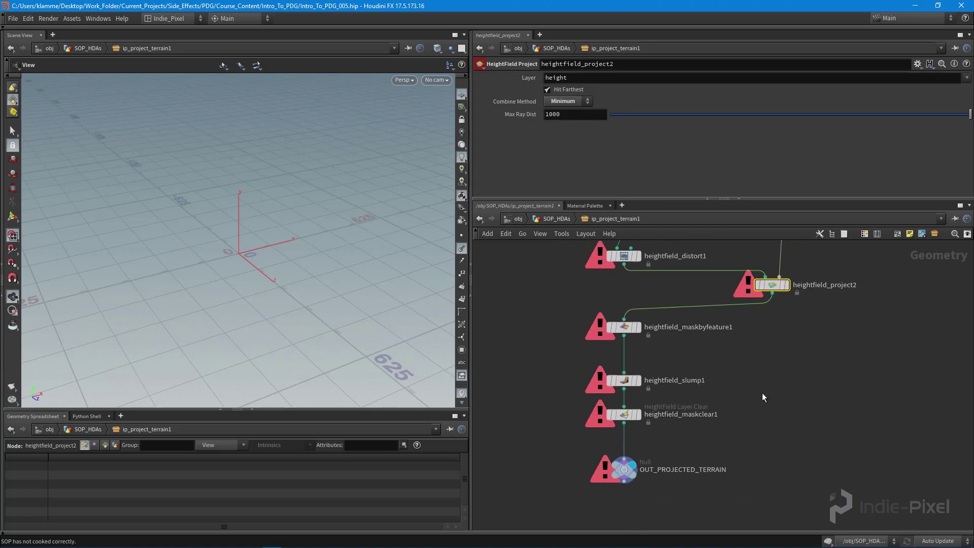
Step: Return to SOP_HDAs and save the node type of ip_project_terrain1
click(630, 480)
scroll(758, 423, down, 5)
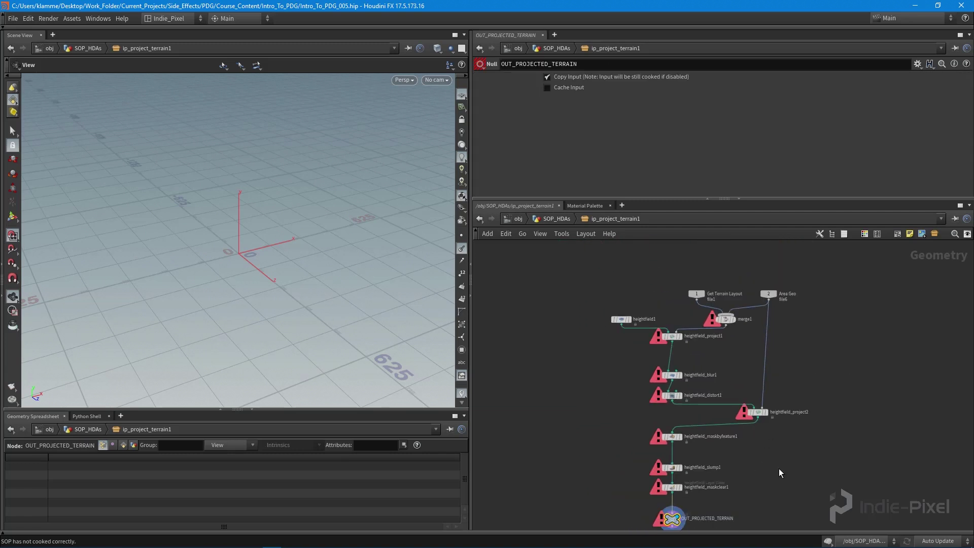
key(u)
right_click(636, 419)
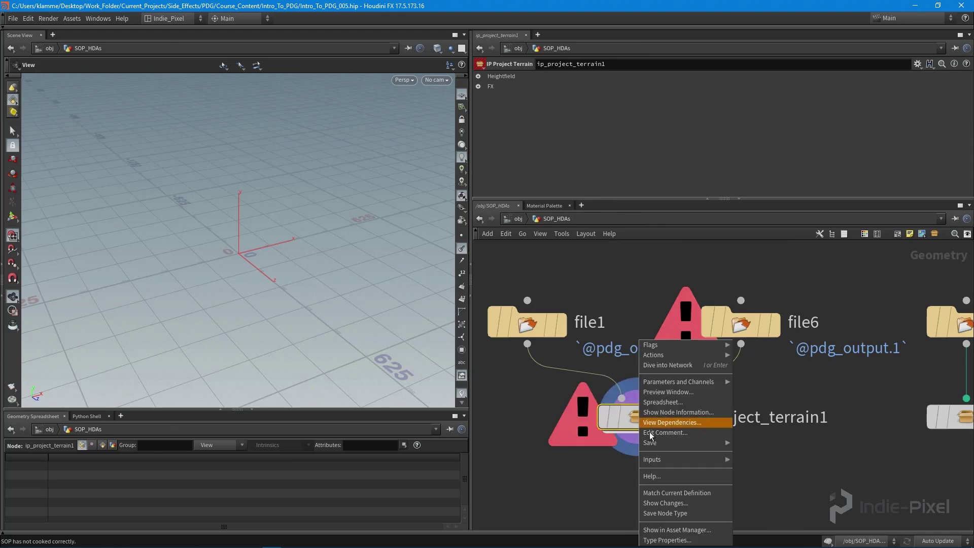
click(681, 513)
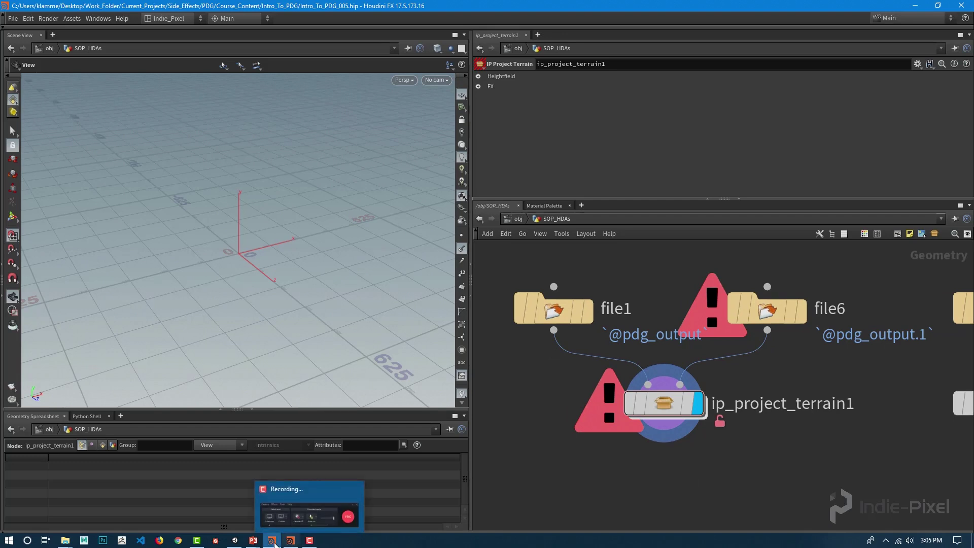
Step: Switch to Unity, dirty all work items of ip_level_creation_top1_PDGLink and cook the project_heightfield node again
mouse_move(234, 543)
click(227, 496)
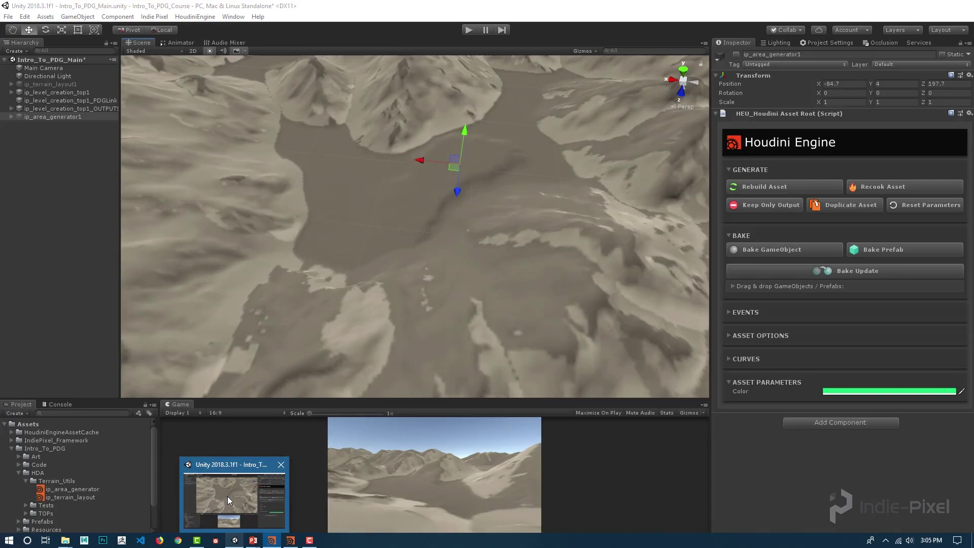
alt+drag(369, 285, 450, 264)
alt+right_drag(450, 265, 358, 222)
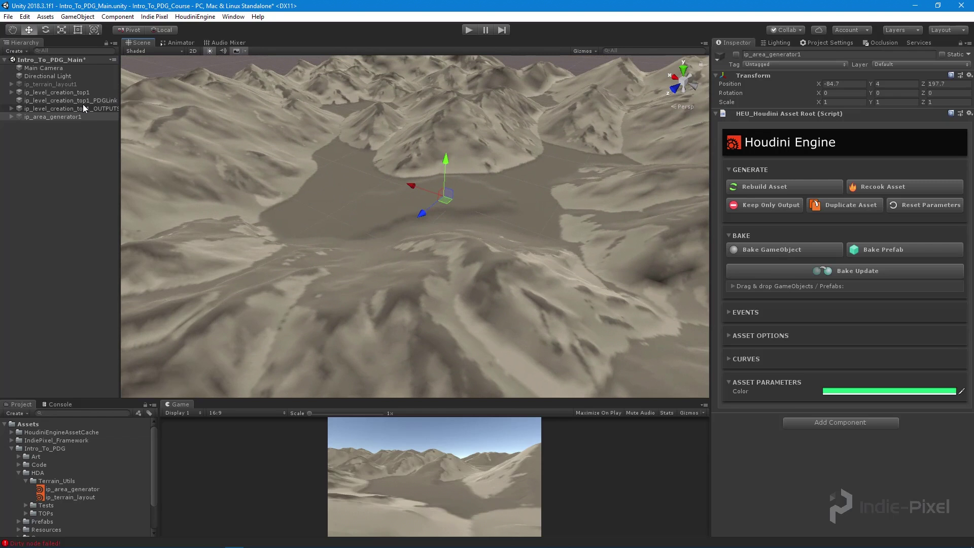
click(91, 103)
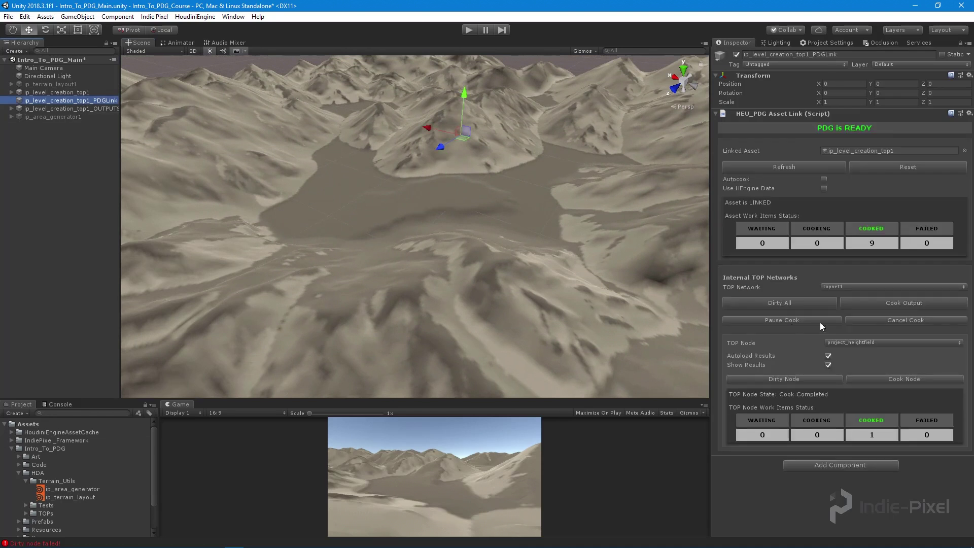
click(800, 305)
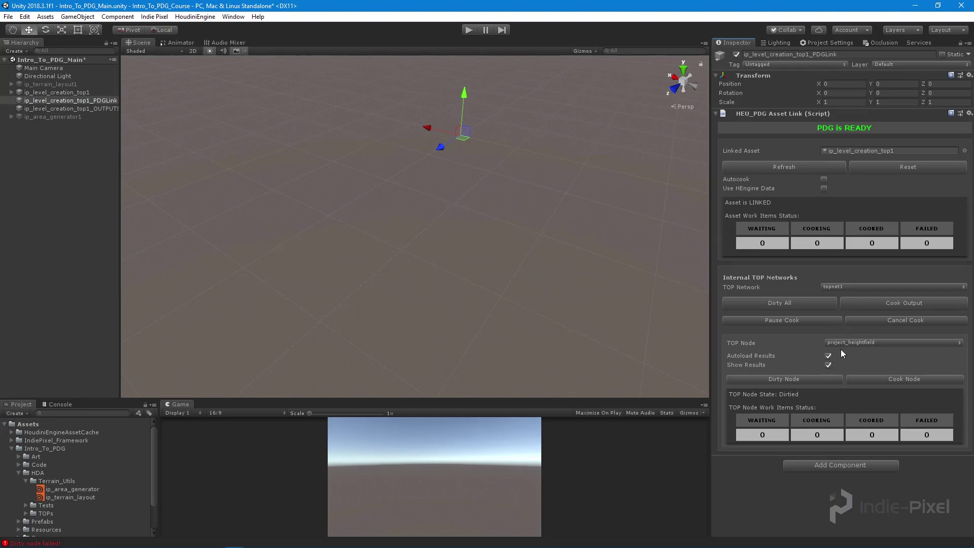
click(895, 380)
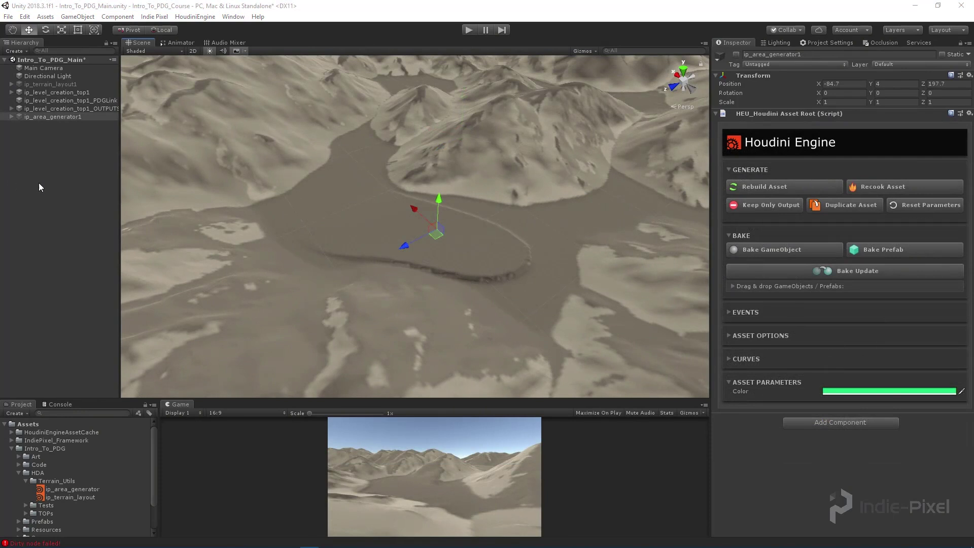
Step: Reactivate ip_area_generator1 and examine from above how its surface lines up with the flattened terrain
click(41, 188)
click(57, 117)
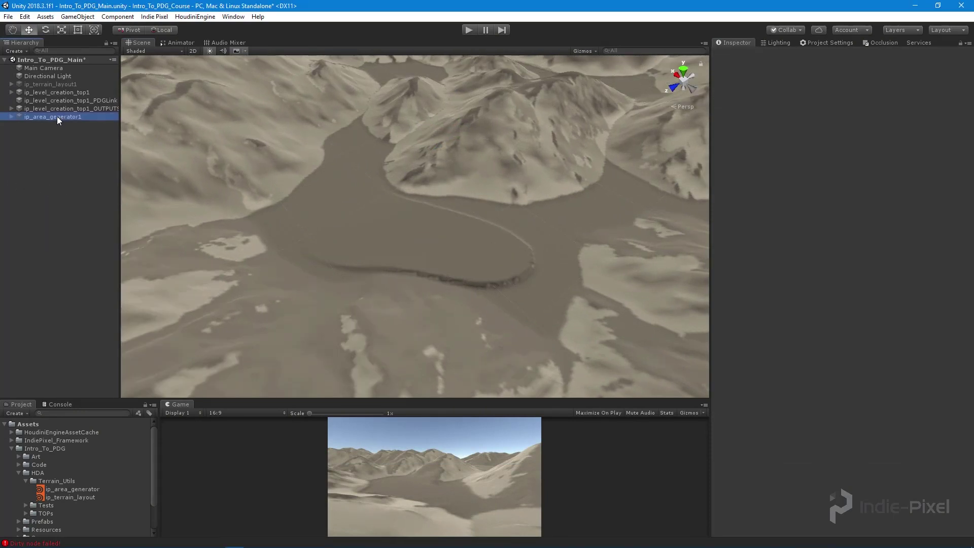
click(736, 55)
alt+drag(434, 266, 448, 298)
alt+middle_drag(448, 298, 458, 255)
alt+right_drag(458, 255, 473, 207)
click(446, 236)
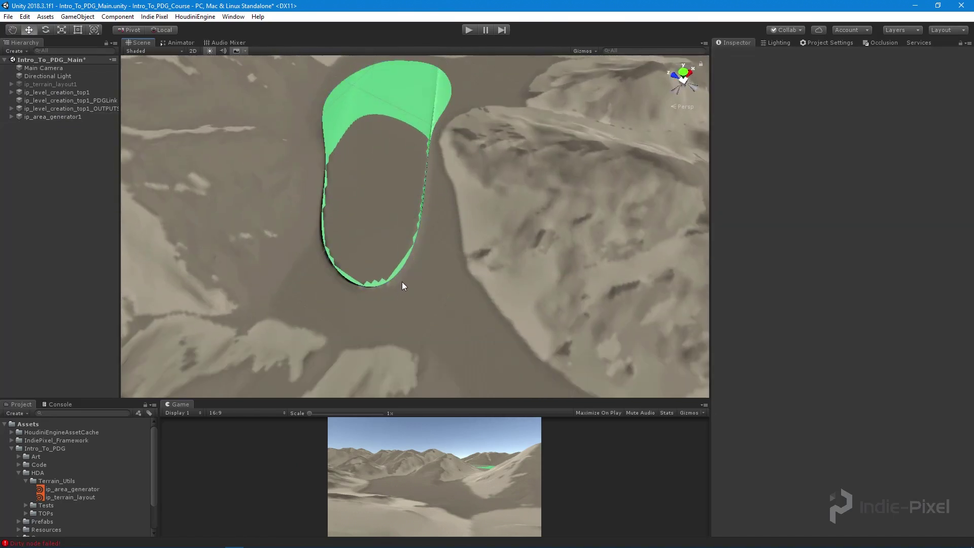
Step: Edit the ip_area_generator1 curve by moving two neighbouring points outward toward the large mountain to widen the area
click(81, 116)
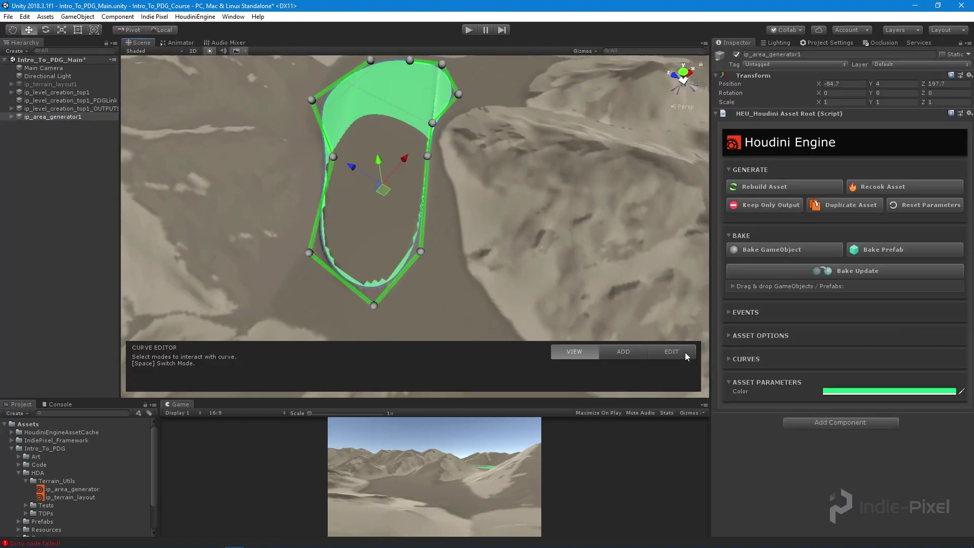
click(680, 351)
drag(421, 261, 463, 277)
click(427, 157)
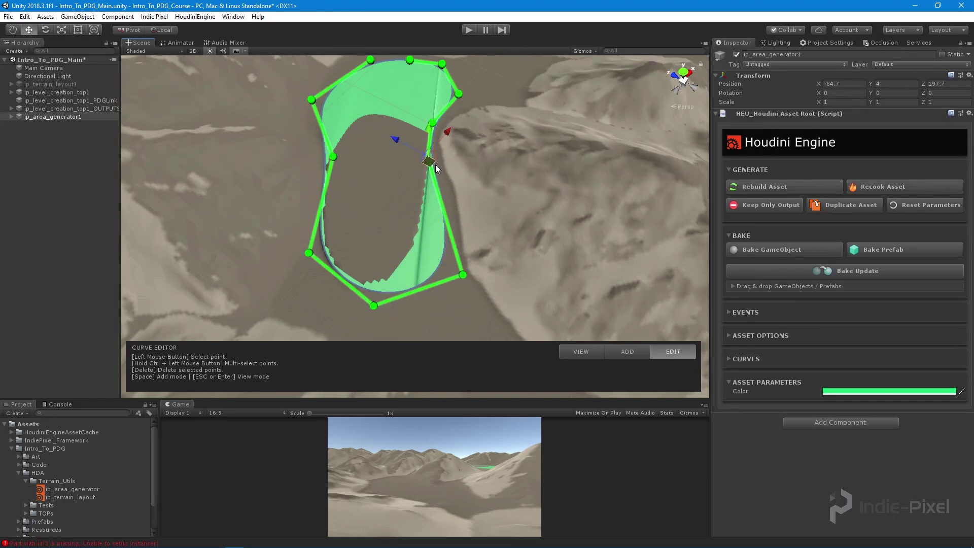
mouse_move(436, 165)
mouse_down()
mouse_move(444, 178)
mouse_move(470, 168)
mouse_move(444, 168)
mouse_up()
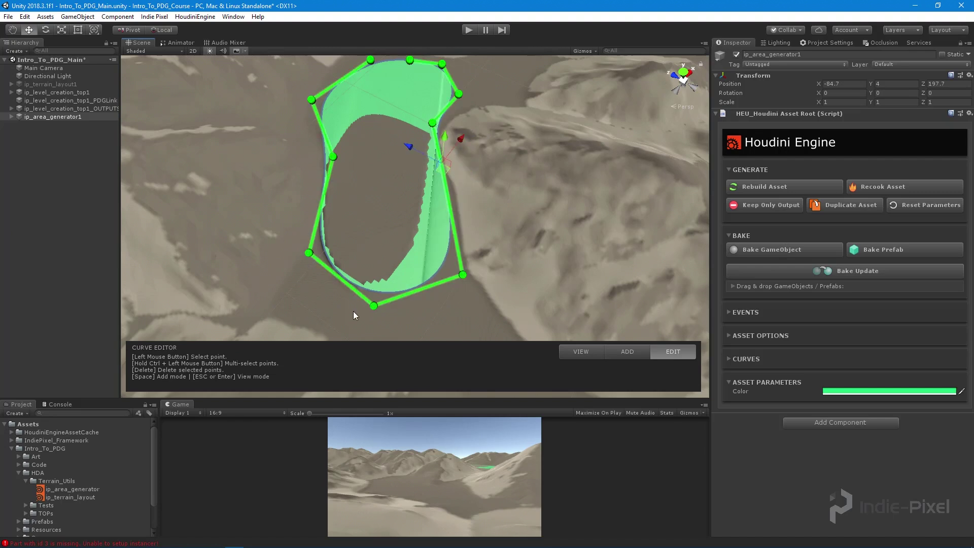
Step: Dirty the project_heightfield node of ip_level_creation_top1_PDGLink and cook it again with the widened area
click(57, 151)
click(89, 100)
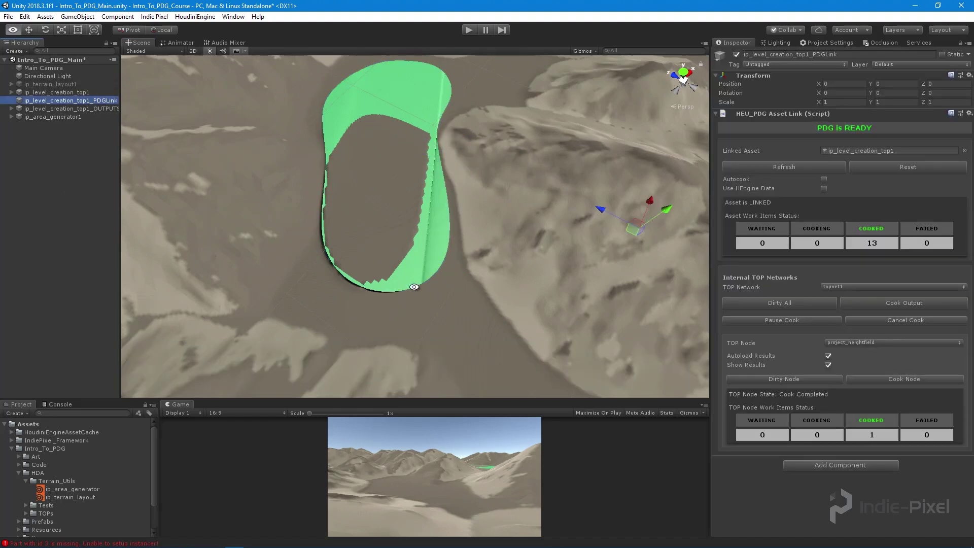
alt+drag(414, 287, 458, 239)
alt+right_drag(458, 239, 459, 237)
click(782, 378)
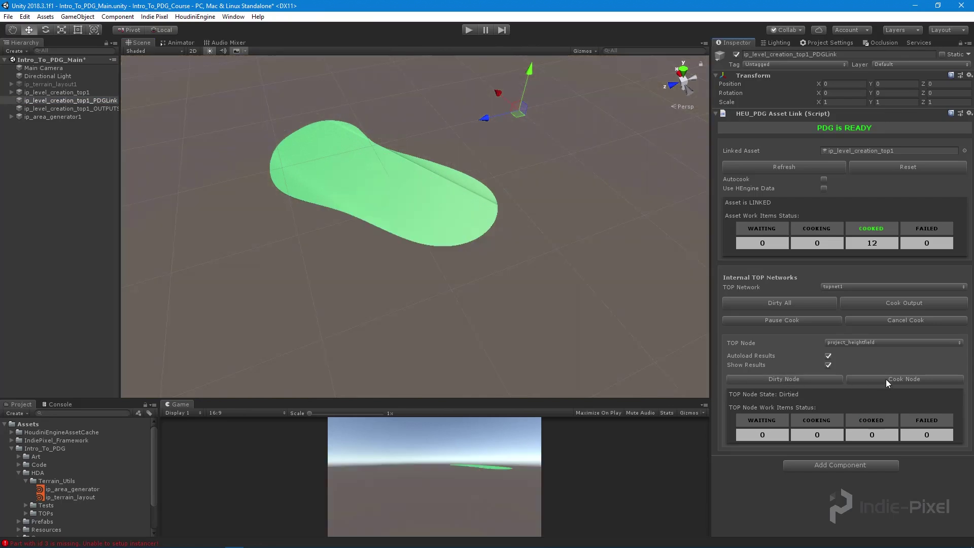
click(887, 379)
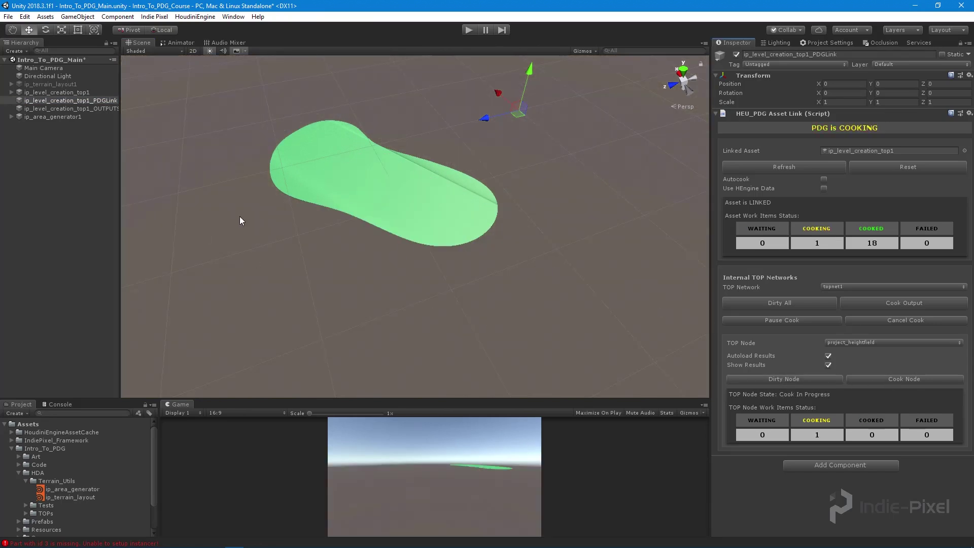
Step: Switch to Houdini, go inside ip_project_terrain1 in SOP_HDAs and review its nodes, ending with heightfield_project2 selected
click(272, 540)
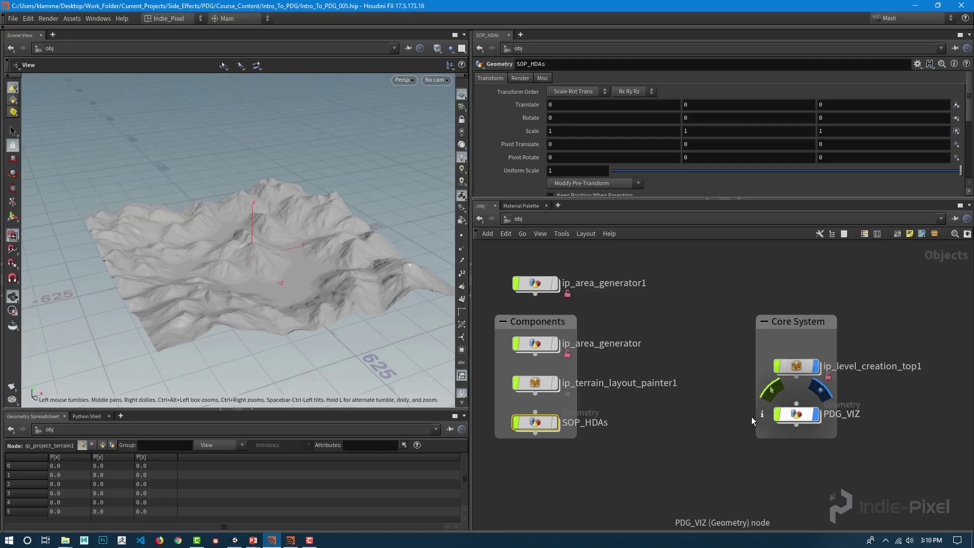
double_click(580, 420)
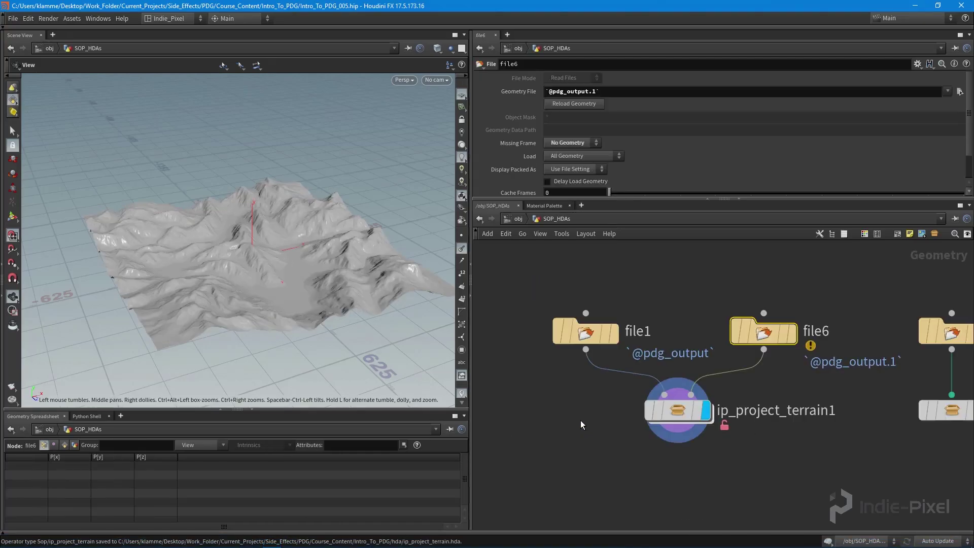
double_click(678, 411)
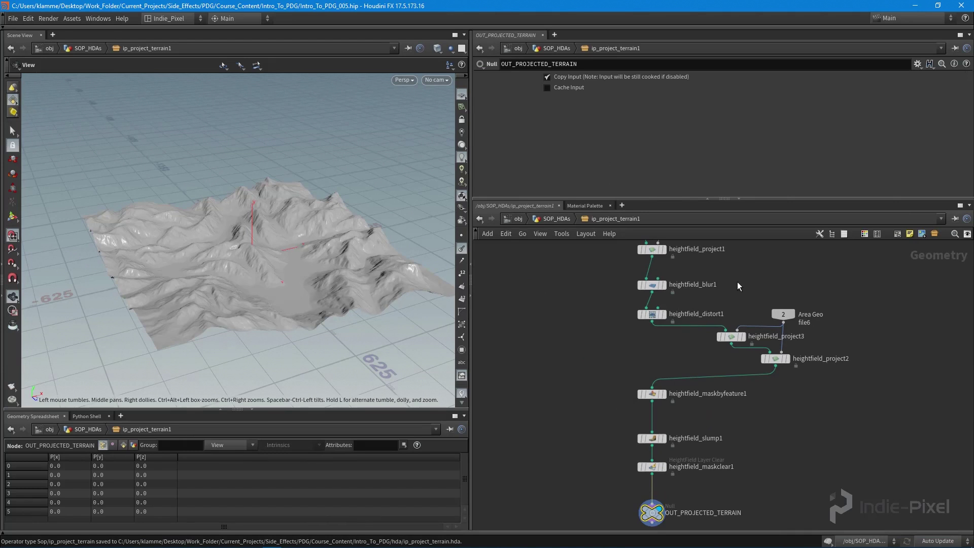
middle_drag(740, 279, 738, 359)
scroll(713, 310, up, 3)
drag(701, 306, 749, 306)
middle_drag(747, 348, 709, 259)
middle_drag(799, 368, 872, 460)
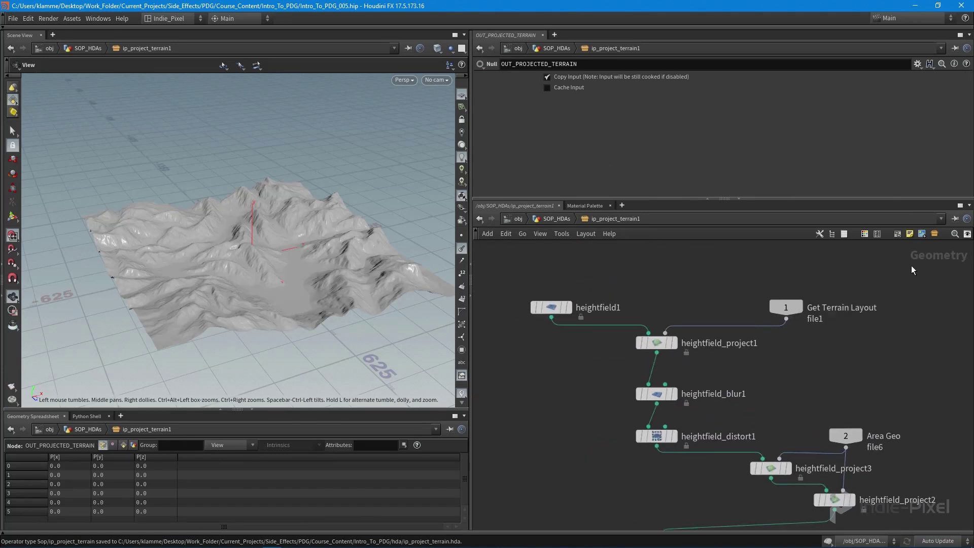
drag(910, 266, 522, 342)
middle_drag(789, 417, 770, 323)
drag(897, 336, 700, 473)
click(807, 444)
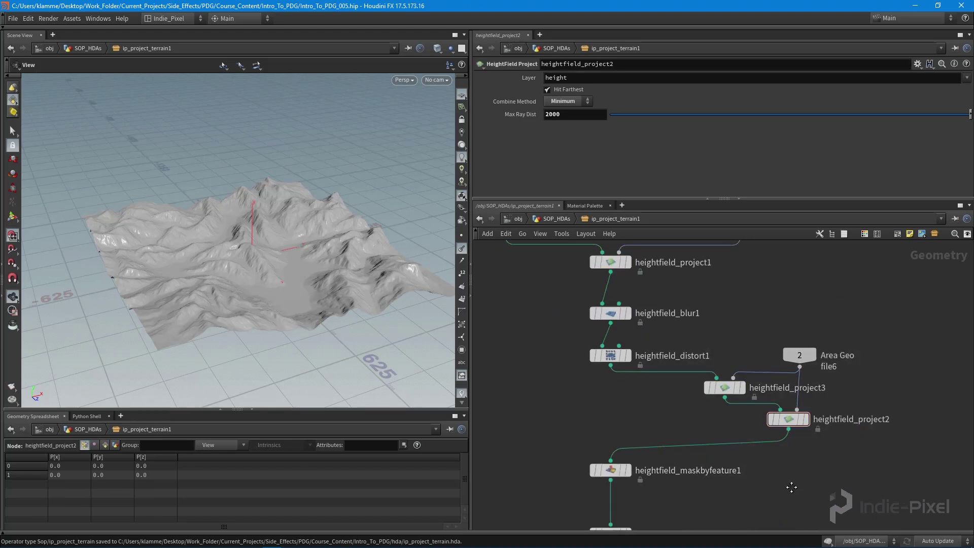
Step: Add a HeightField Distort by Noise node below heightfield_project2, connect it to that node's output and display its result
middle_drag(791, 487, 773, 393)
key(Tab)
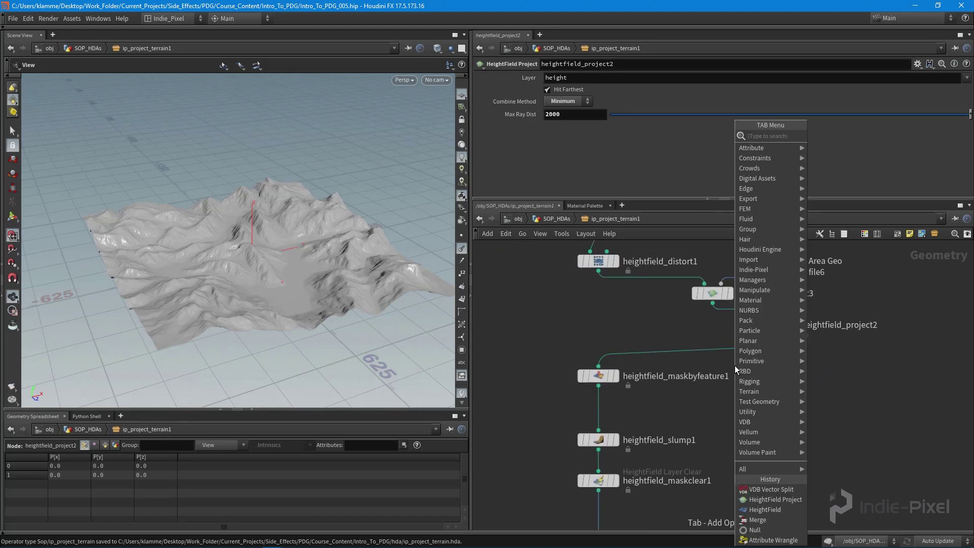
text(distor)
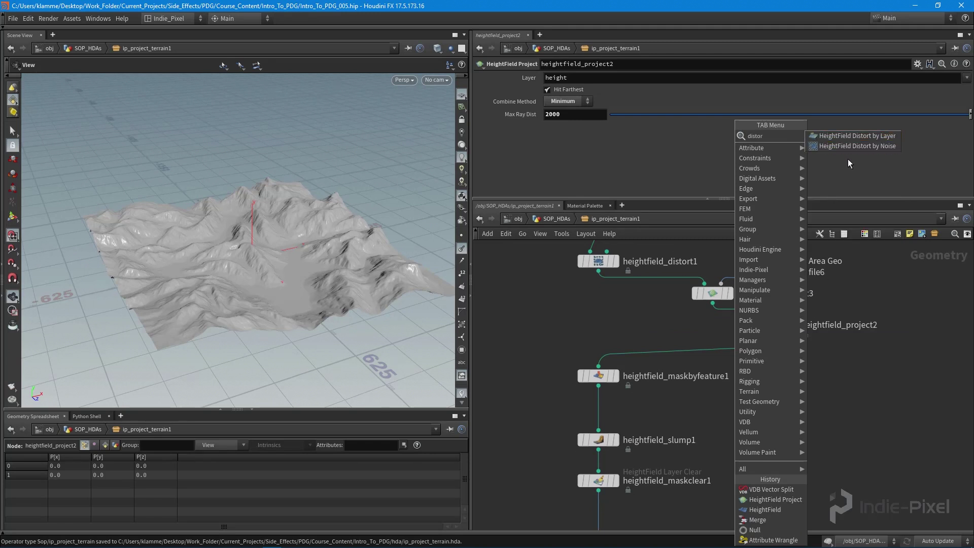
click(847, 145)
scroll(786, 357, up, 2)
click(781, 365)
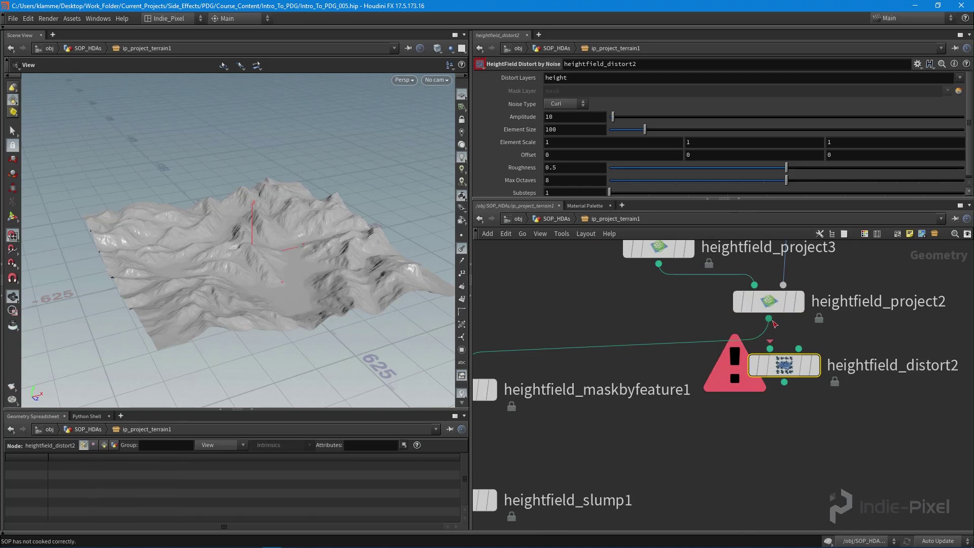
click(815, 370)
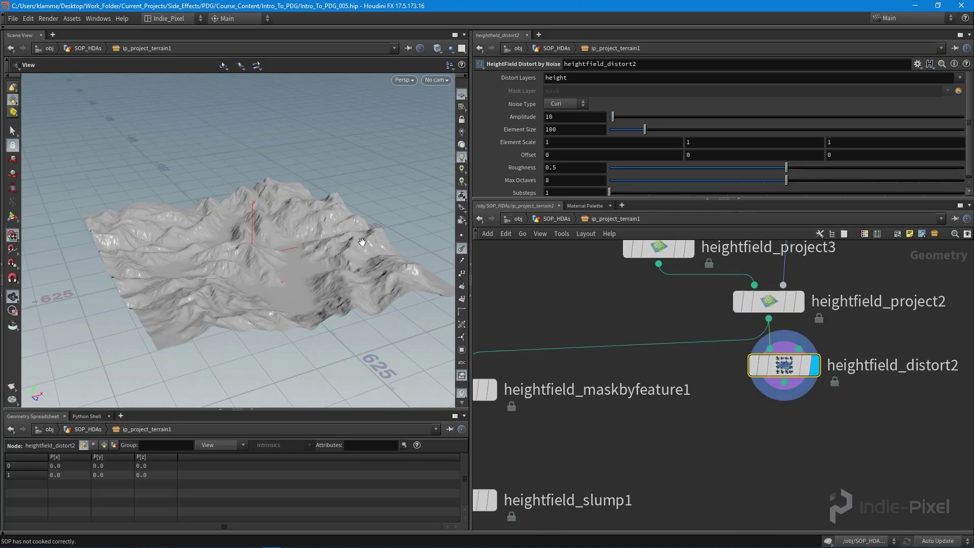
drag(247, 236, 278, 270)
scroll(734, 433, down, 3)
drag(765, 397, 761, 413)
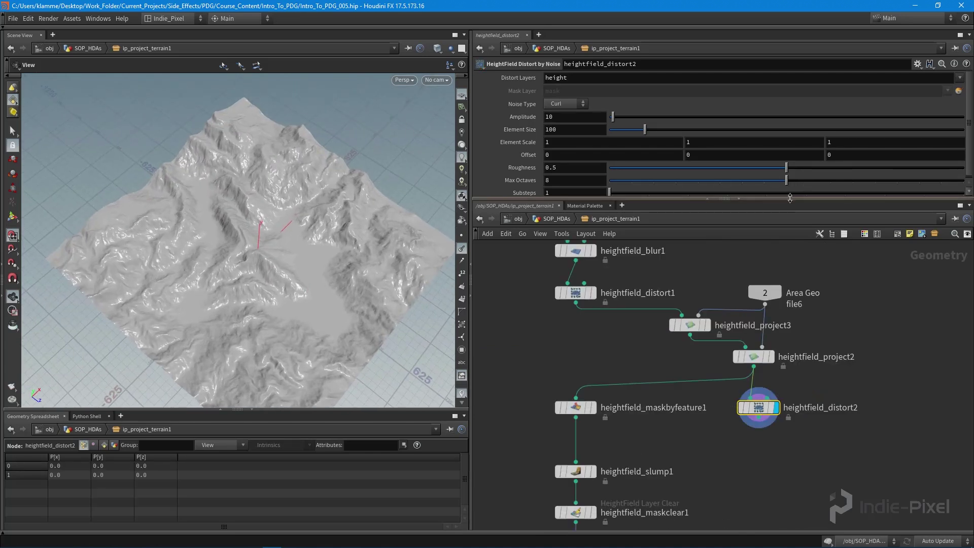
Step: Enlarge the node network area and move the Area Geo input away from the projection nodes
drag(789, 198, 791, 124)
scroll(792, 285, up, 3)
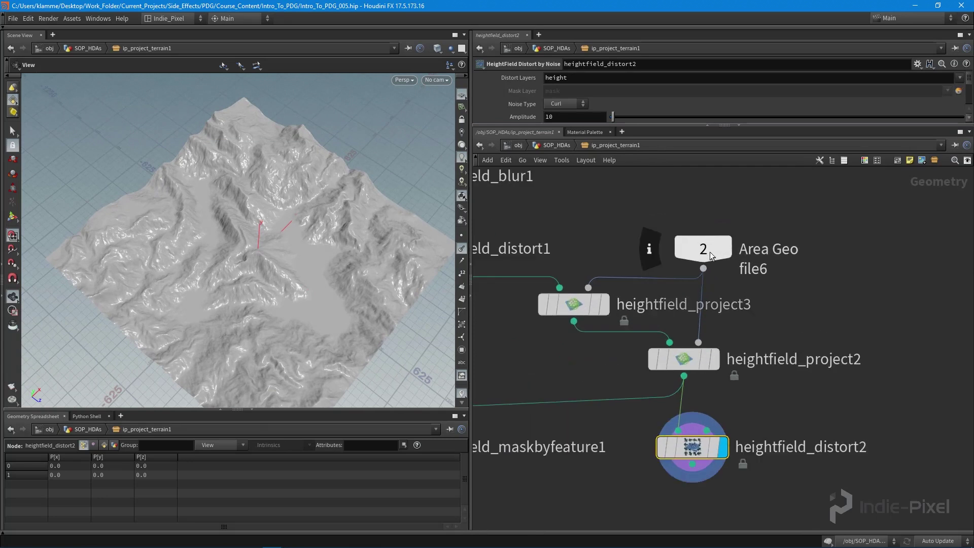
drag(702, 252, 862, 219)
middle_drag(895, 332, 836, 281)
key(Tab)
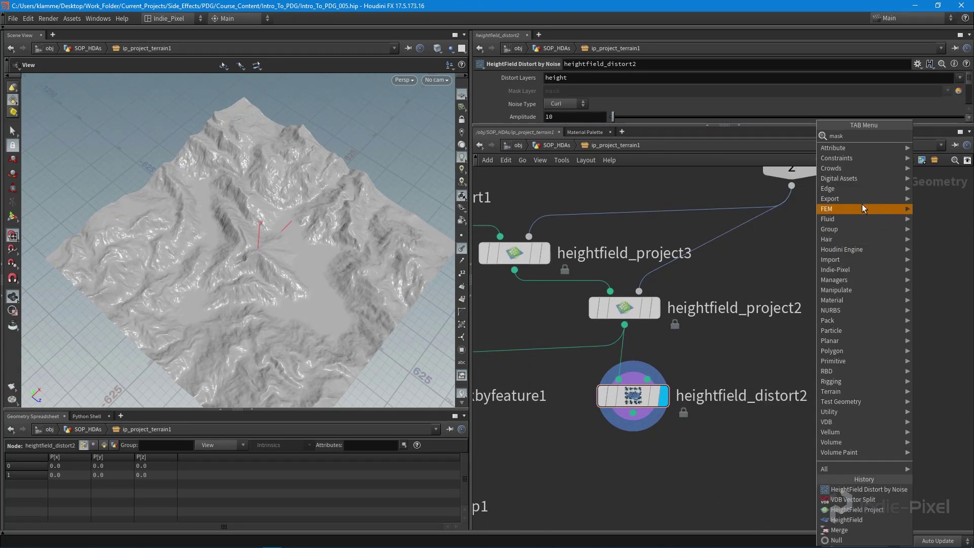
key(Escape)
key(Tab)
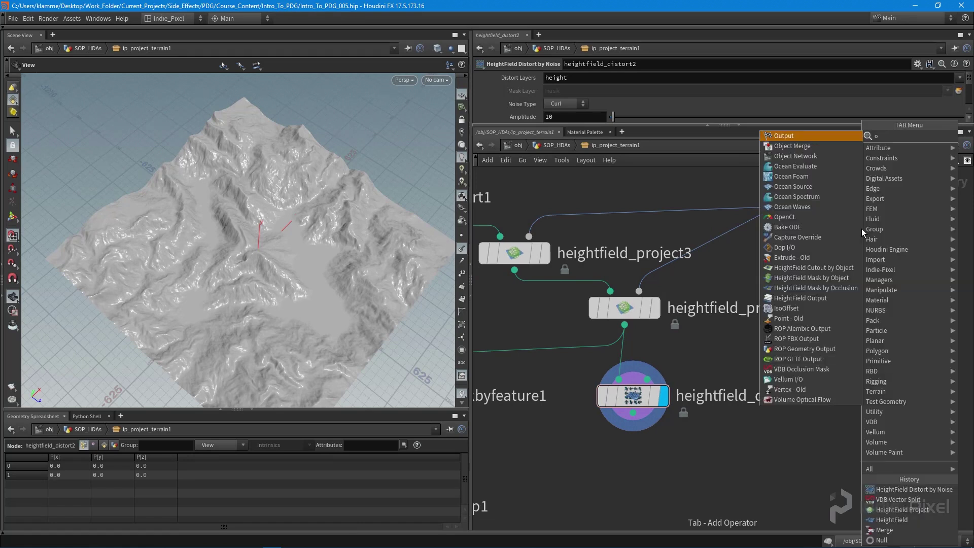
key(Escape)
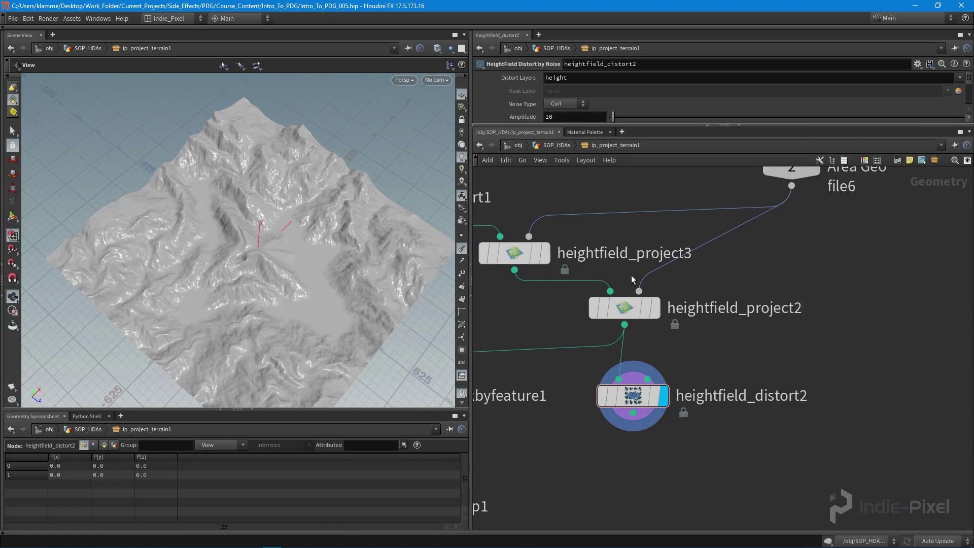
Step: Place a HeightField Mask by Object node beside heightfield_project2, wire Area Geo into its first input and display it
key(Tab)
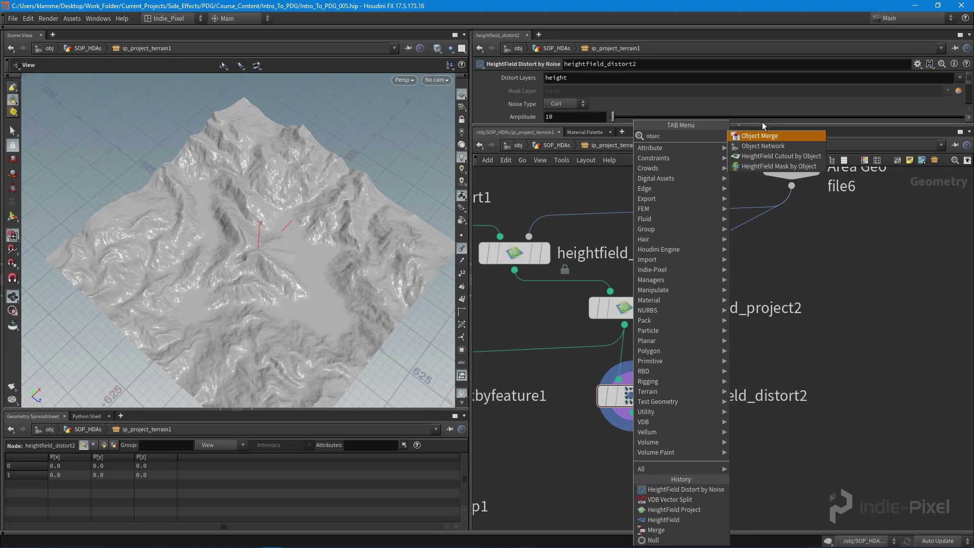
click(775, 162)
click(832, 345)
click(791, 185)
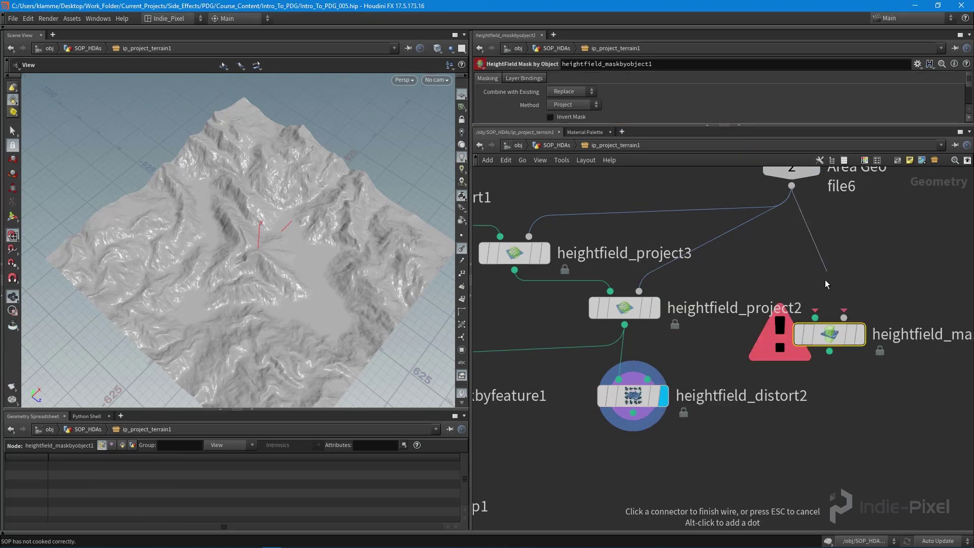
click(815, 317)
drag(847, 336, 787, 347)
scroll(789, 340, down, 3)
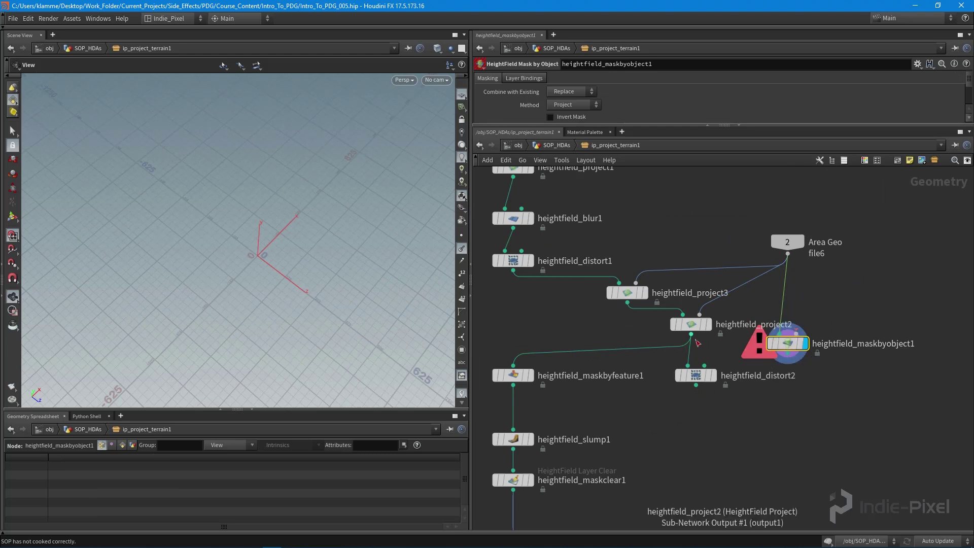
Step: Rewire heightfield_maskbyobject1 so heightfield_project2 feeds its first input and Area Geo its geometry input
click(691, 334)
click(779, 333)
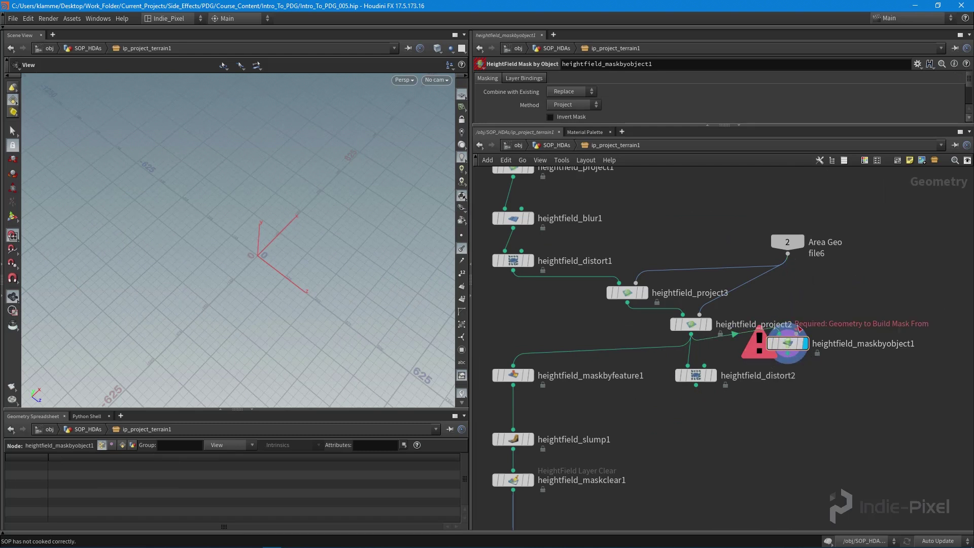
click(792, 259)
click(787, 350)
drag(785, 348, 779, 351)
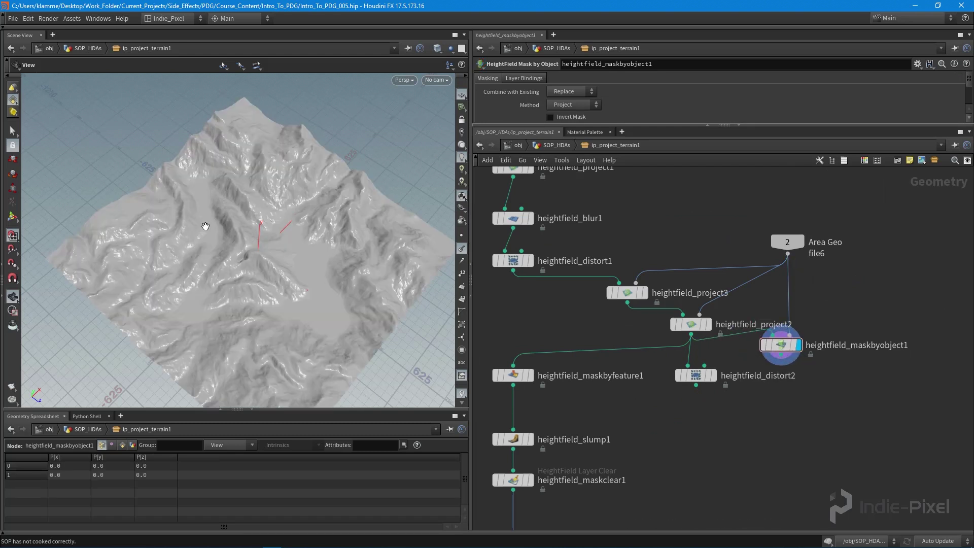
Step: Connect heightfield_maskbyobject1 to the mask input of heightfield_distort2, display the distortion and feed it into heightfield_maskbyfeature1
drag(227, 228, 245, 255)
right_drag(246, 255, 458, 260)
drag(458, 264, 489, 272)
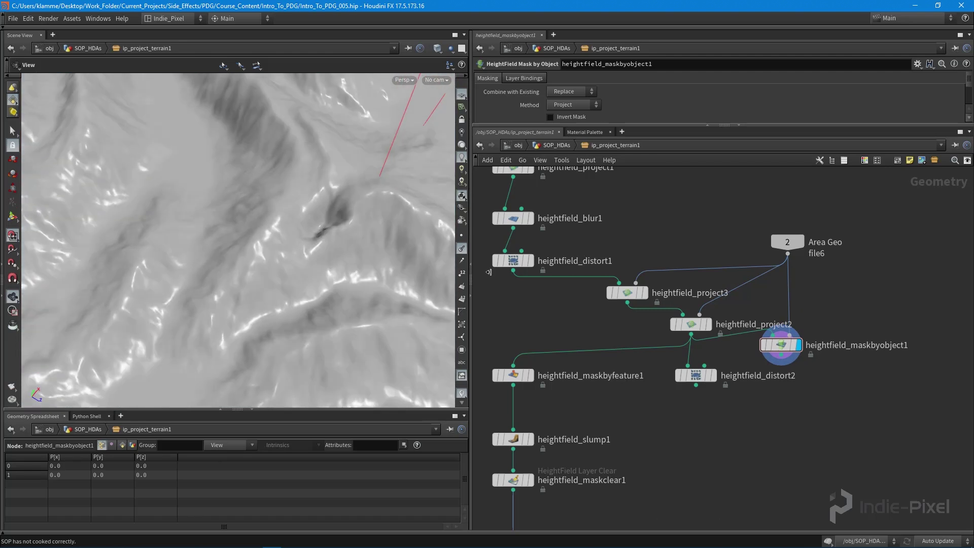
click(781, 355)
click(705, 365)
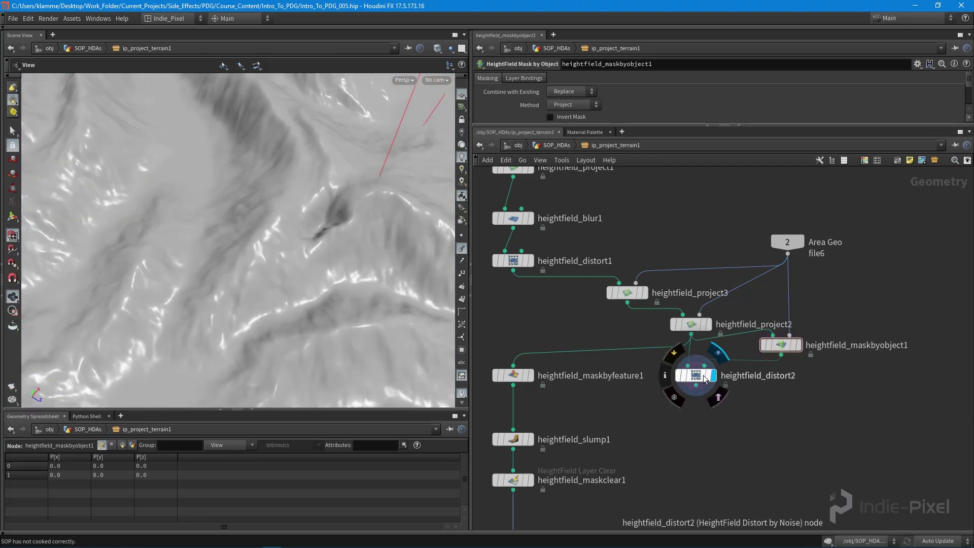
right_drag(281, 257, 152, 233)
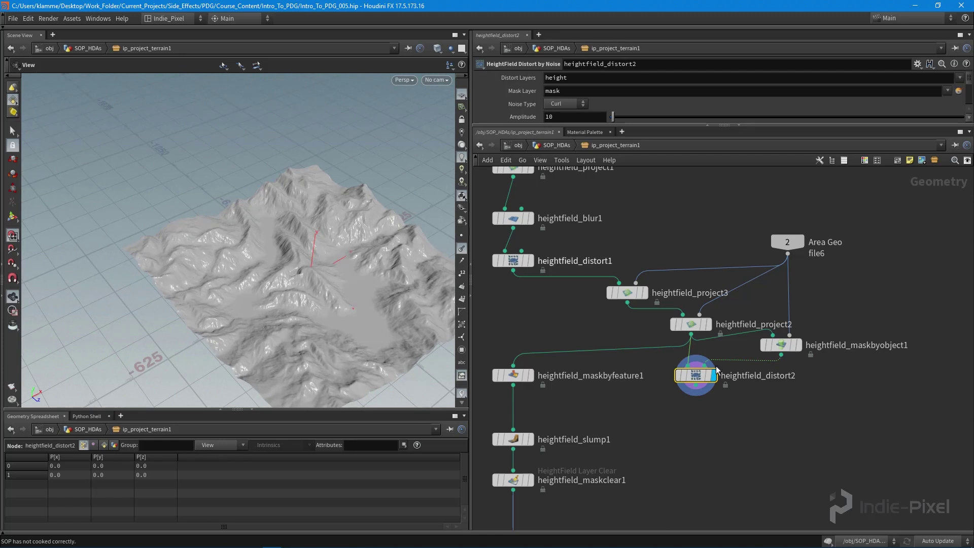
drag(695, 385, 513, 364)
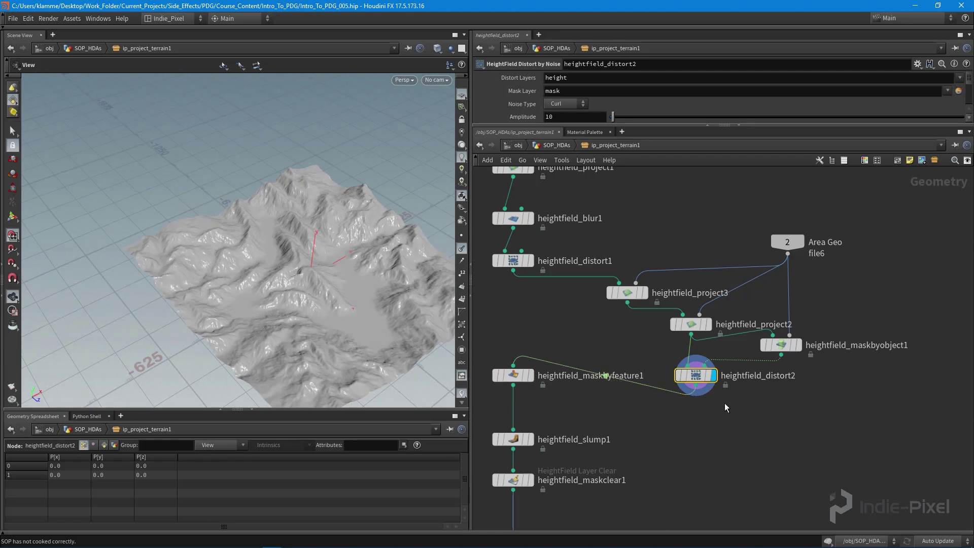
Step: Return to SOP_HDAs and save the updated node type of ip_project_terrain1
scroll(724, 403, down, 2)
key(u)
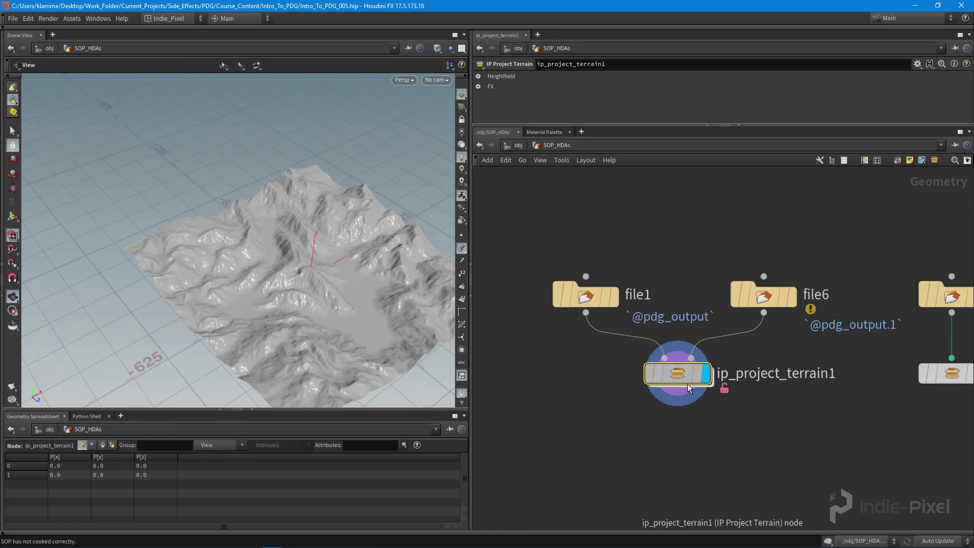
right_click(678, 384)
click(698, 513)
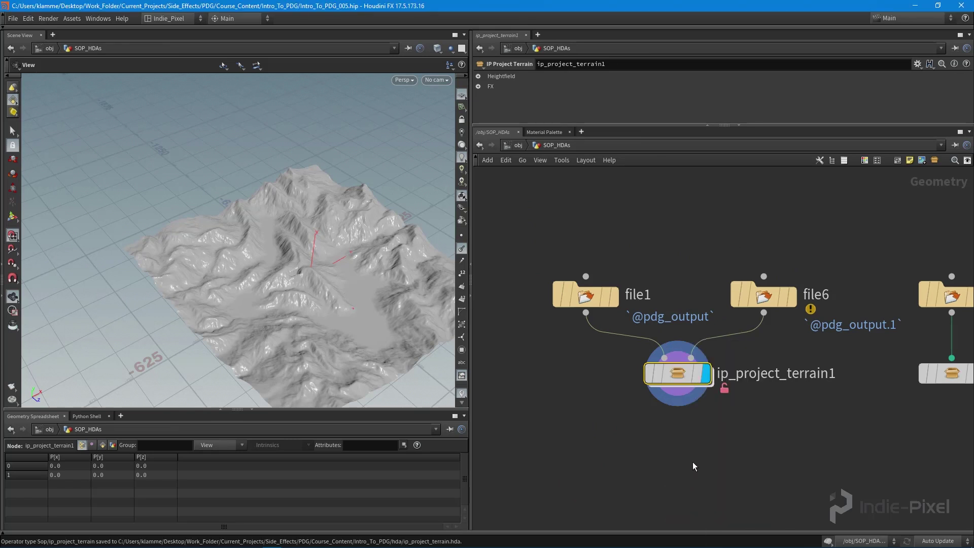
middle_drag(680, 404, 682, 396)
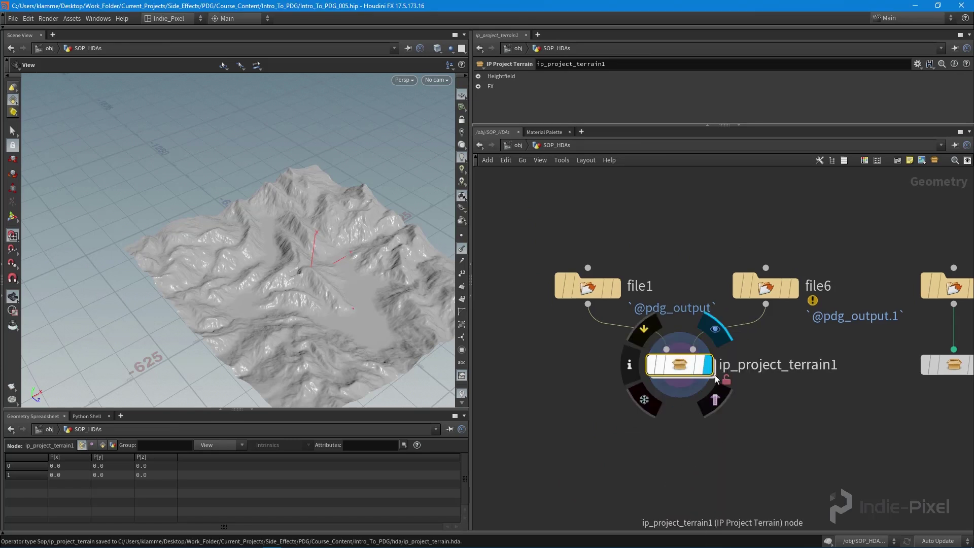
Step: Switch to Unity, deactivate ip_area_generator1 and examine the edges of the flattened terrain underneath
click(233, 542)
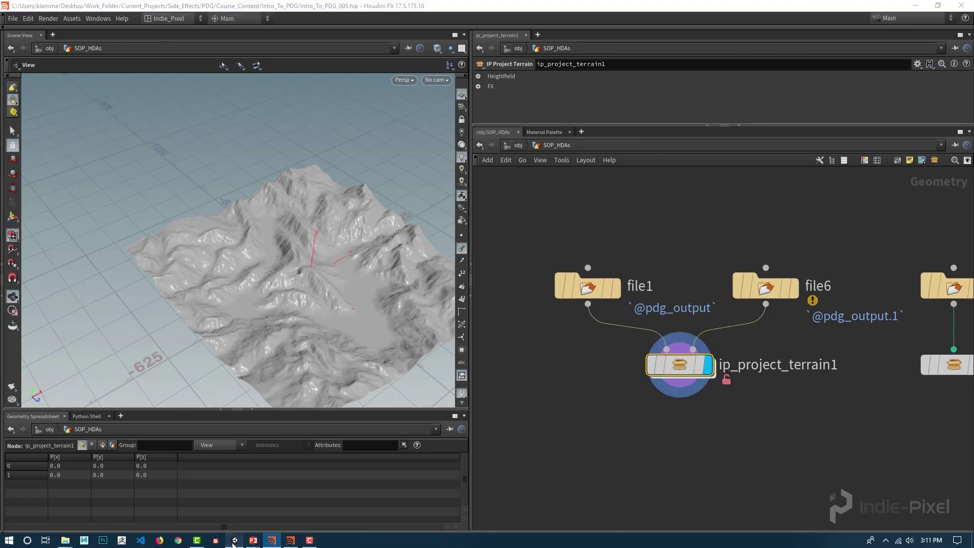
alt+drag(278, 222, 457, 254)
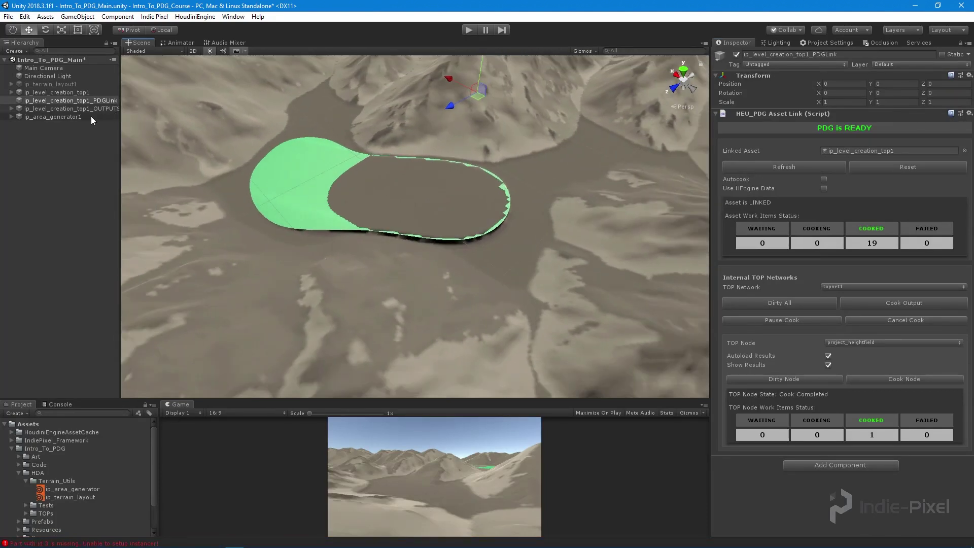
click(51, 117)
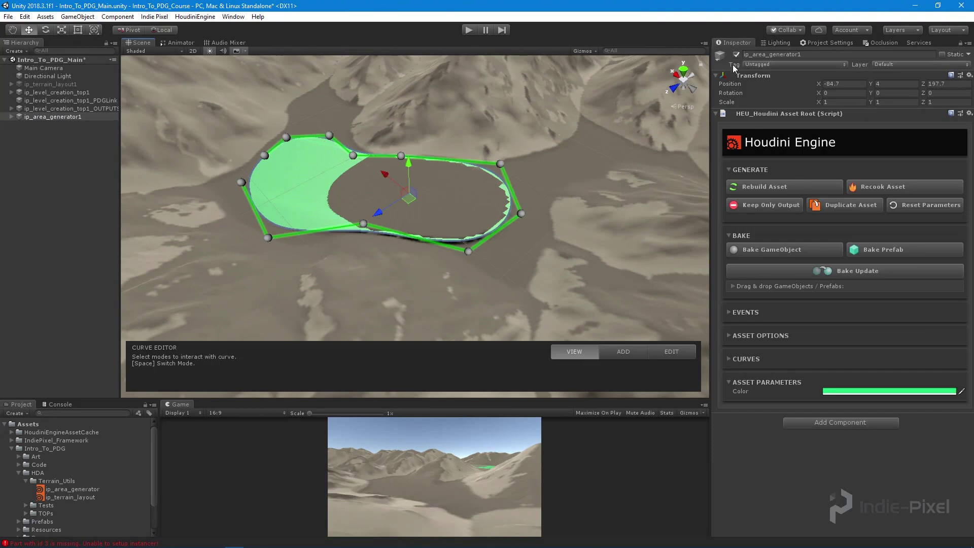
click(735, 54)
alt+drag(447, 216, 428, 244)
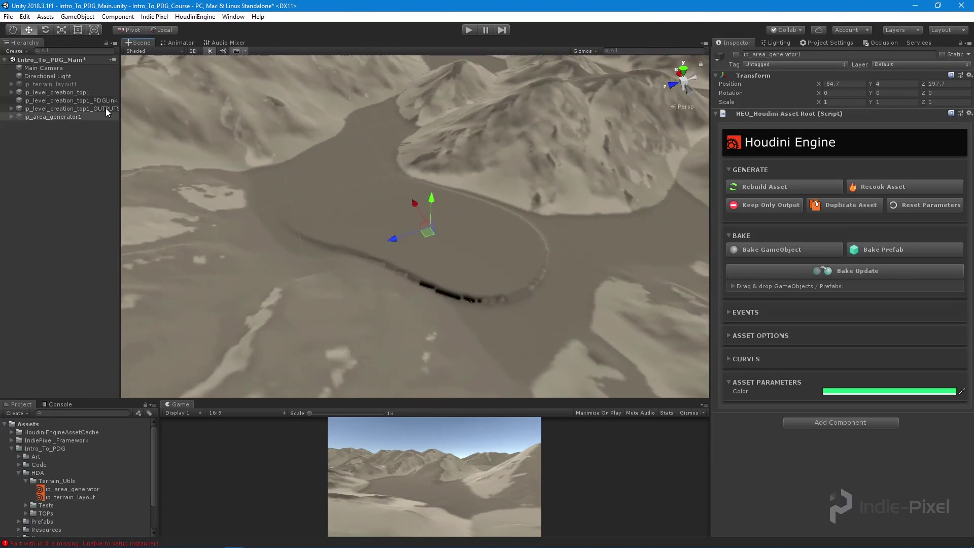
Step: Dirty and recook project_heightfield in ip_level_creation_top1_PDGLink, and inspect the distorted rim of the flattened area from several angles
click(93, 100)
click(801, 380)
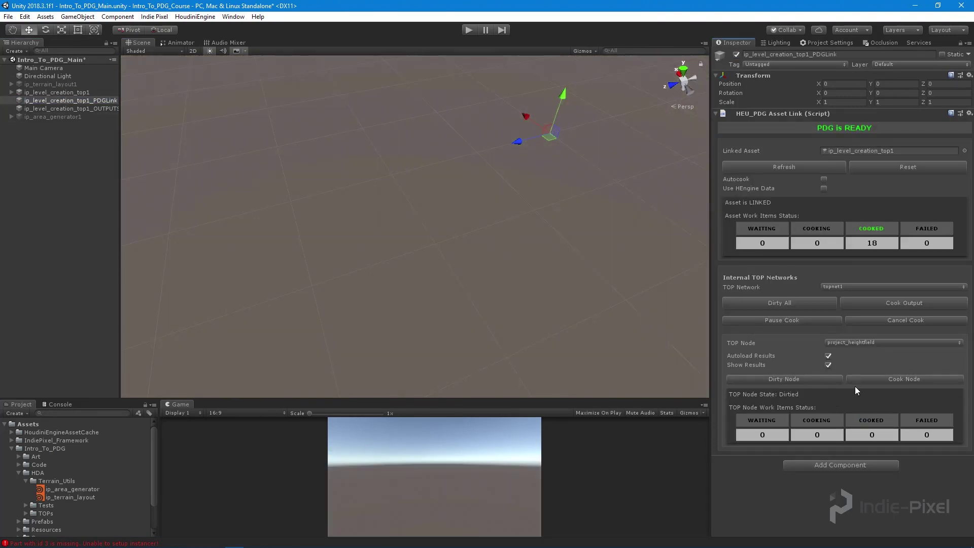
click(903, 379)
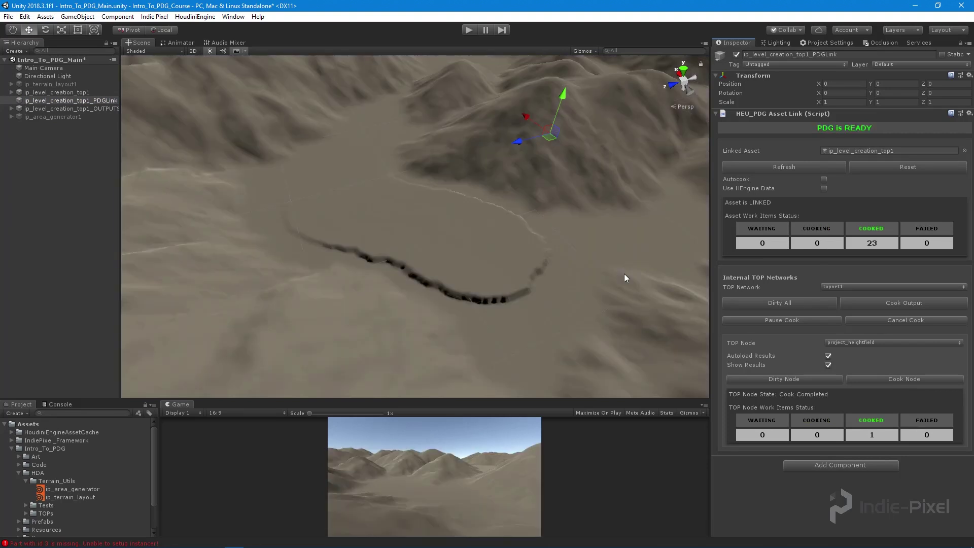
alt+drag(504, 182, 373, 172)
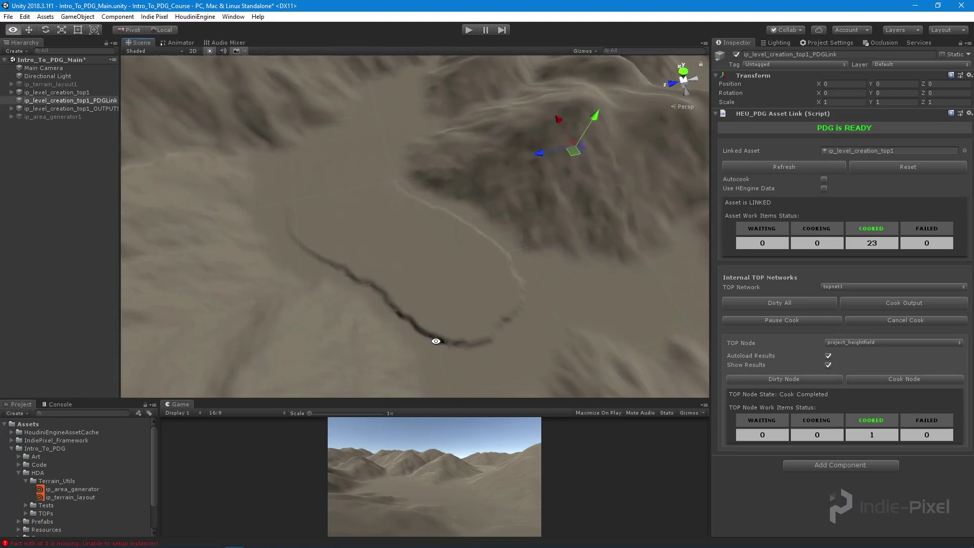
alt+drag(436, 341, 476, 239)
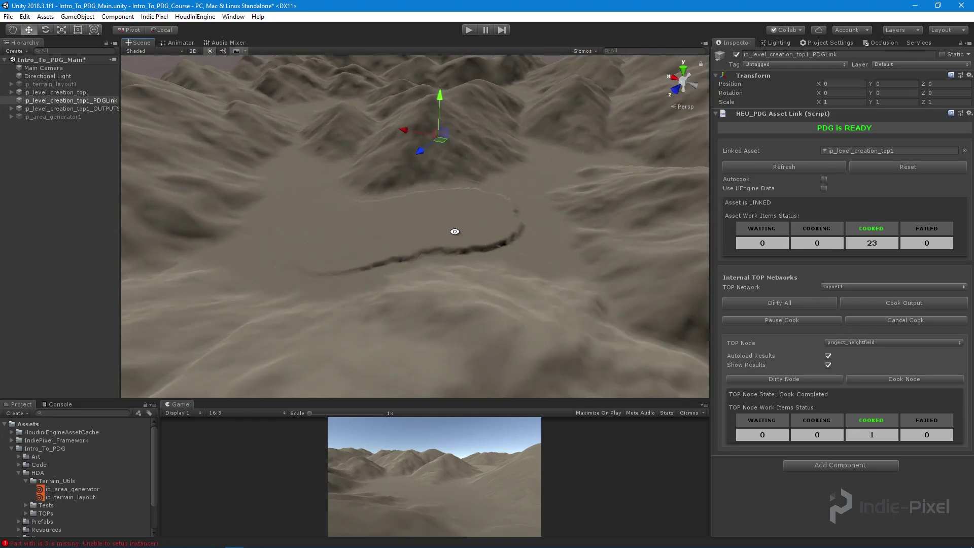